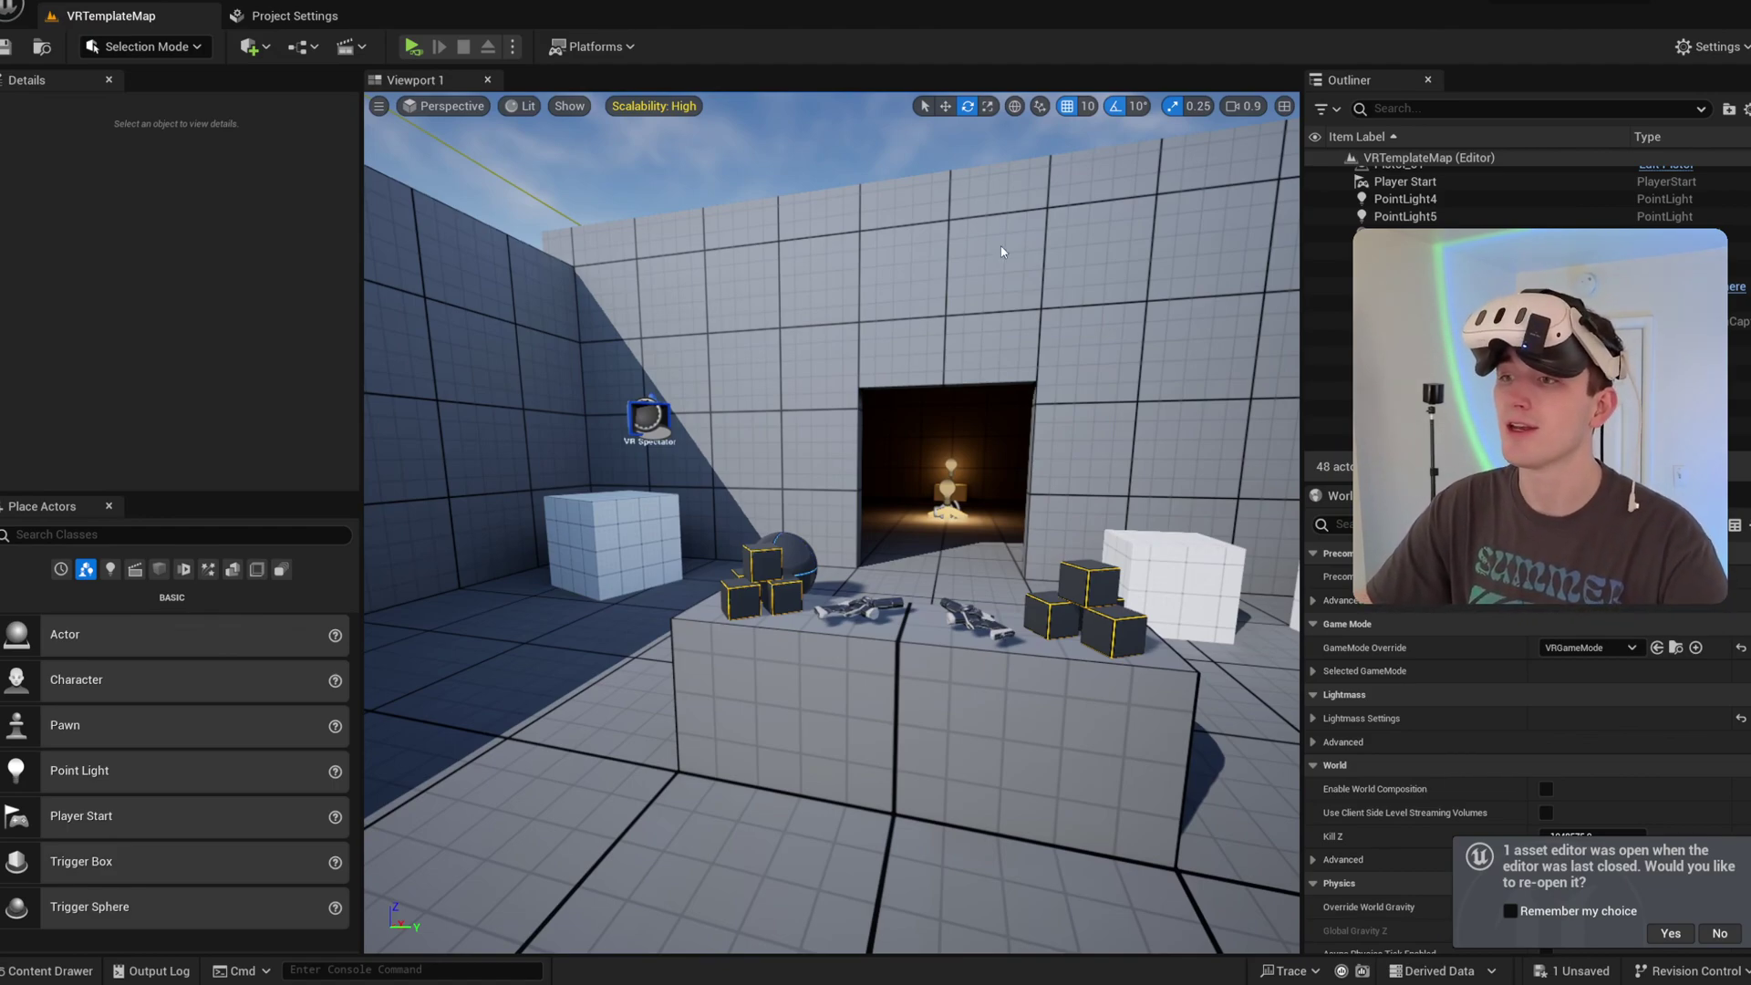
# Step: Open the VRPawn blueprint from Content > VRTemplate > Blueprints via the Content Drawer
pyautogui.moveTo(1006, 307); pyautogui.dragTo(1097, 399, button='right')
pyautogui.hotkey('ctrl', 'space')
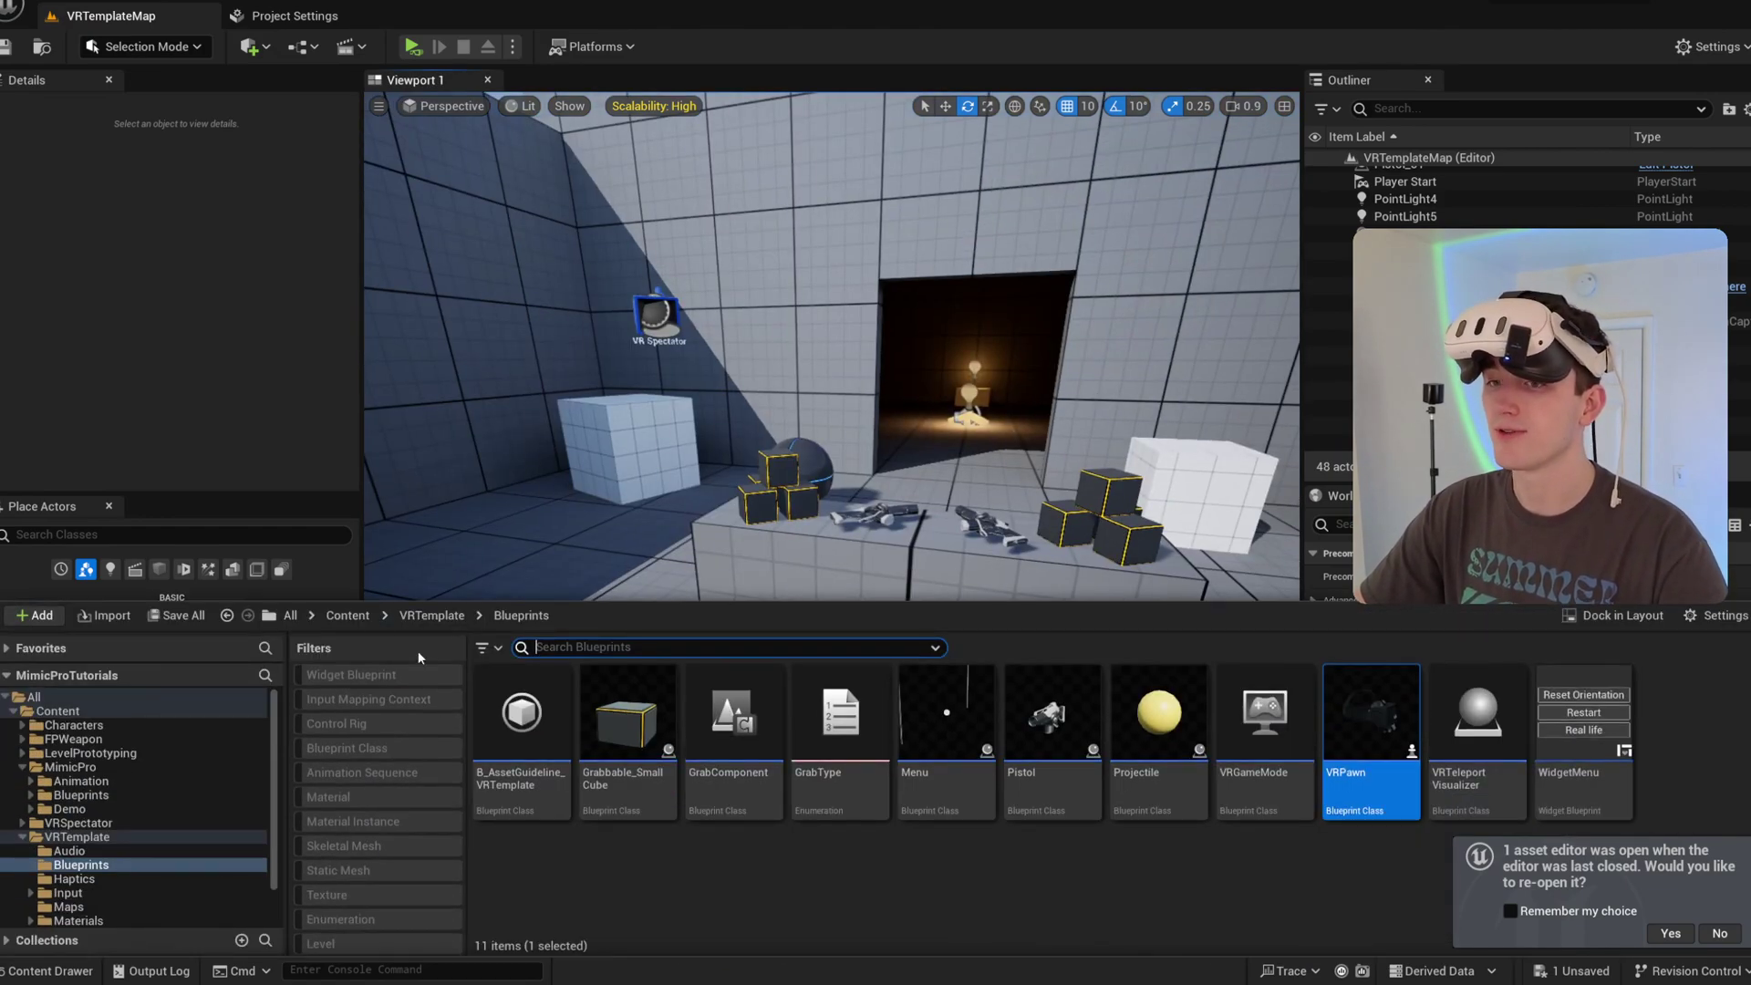
pyautogui.click(361, 617)
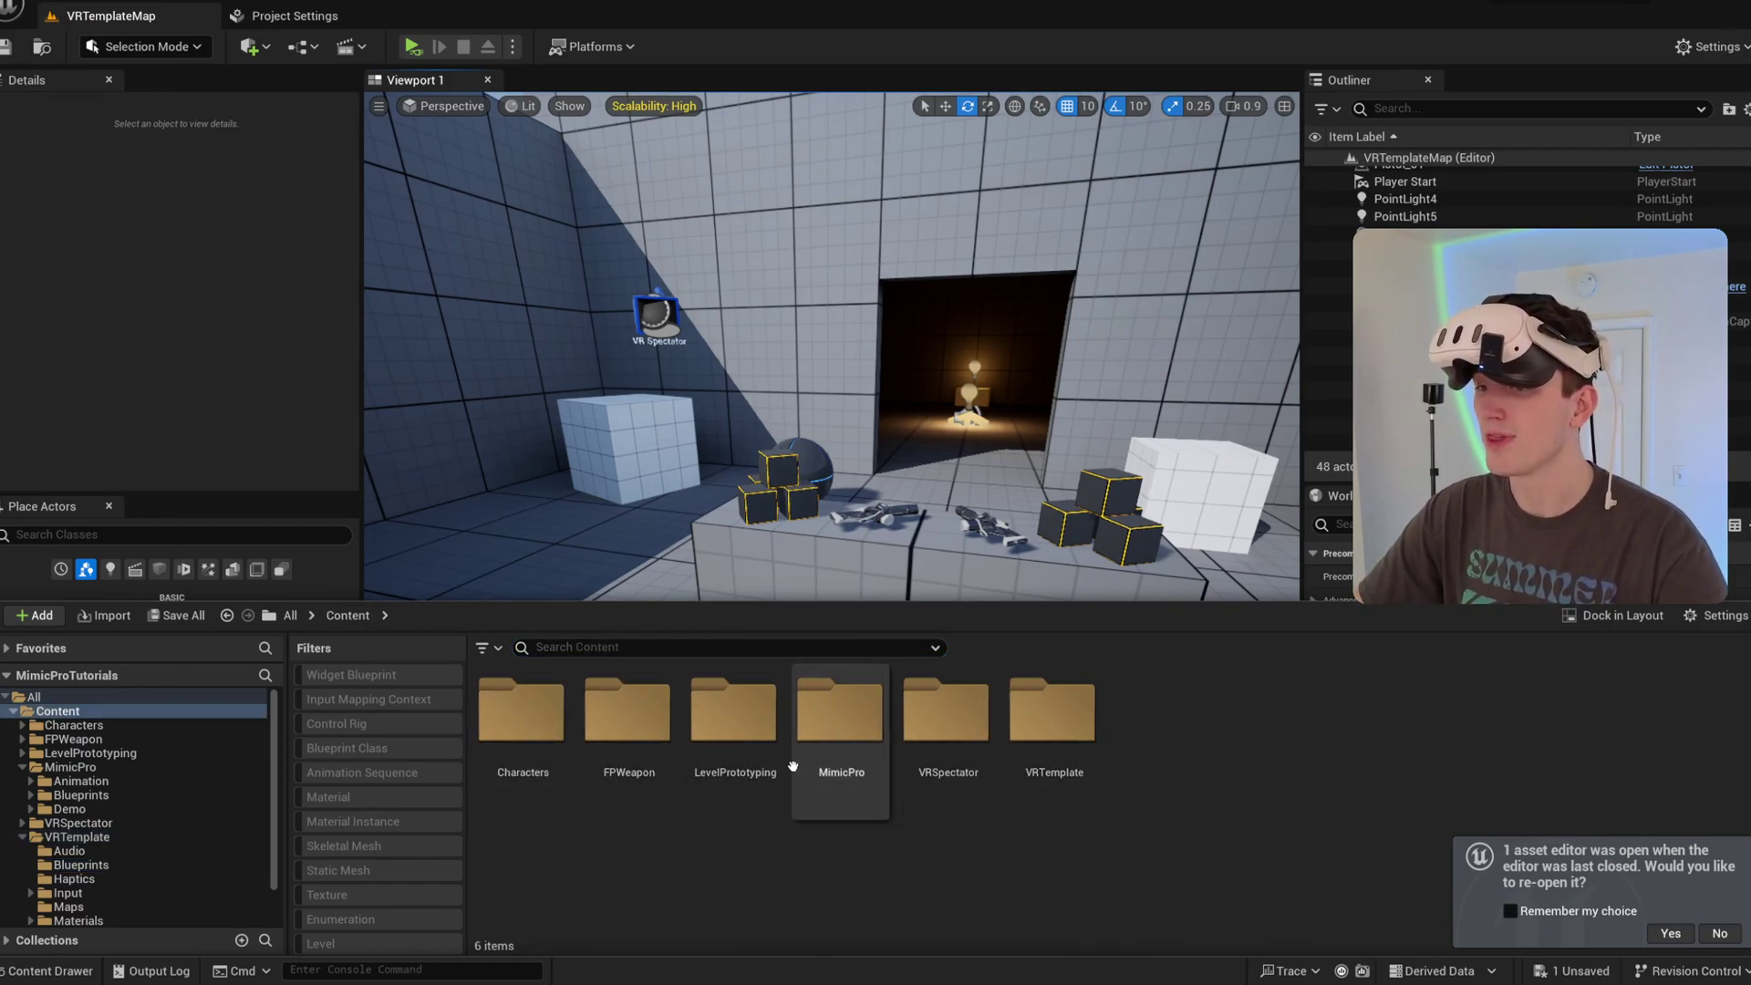
pyautogui.doubleClick(1063, 781)
pyautogui.doubleClick(627, 716)
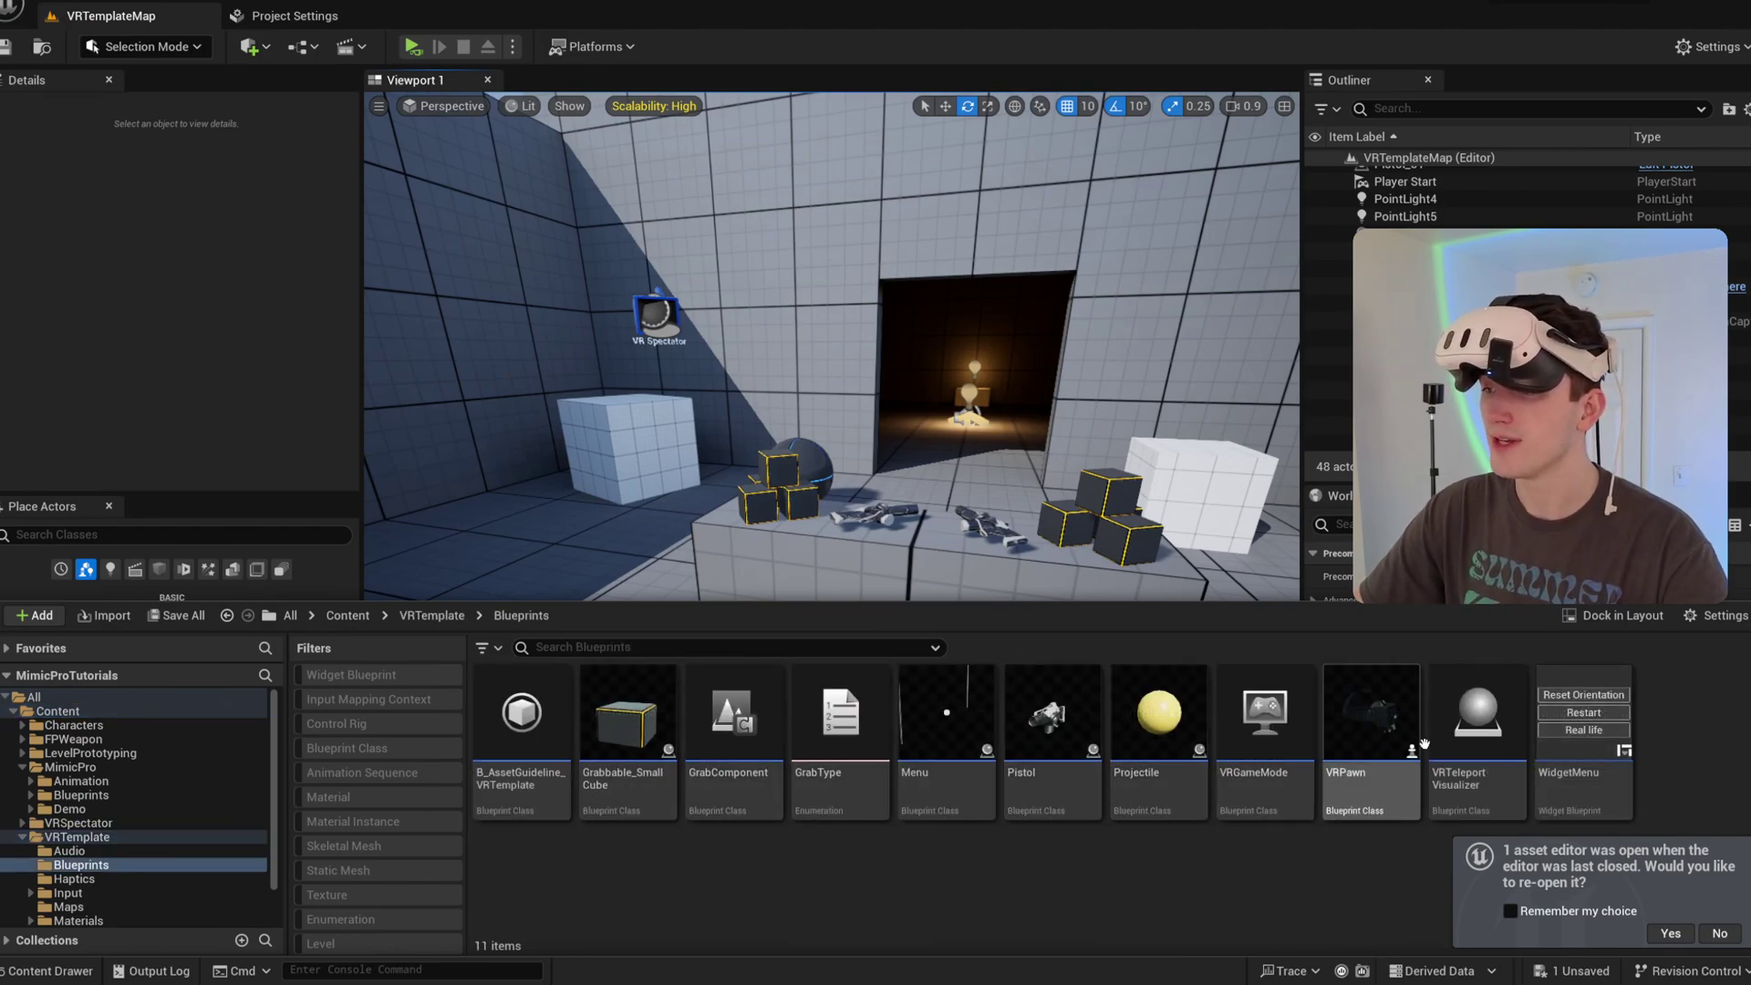
pyautogui.doubleClick(1367, 764)
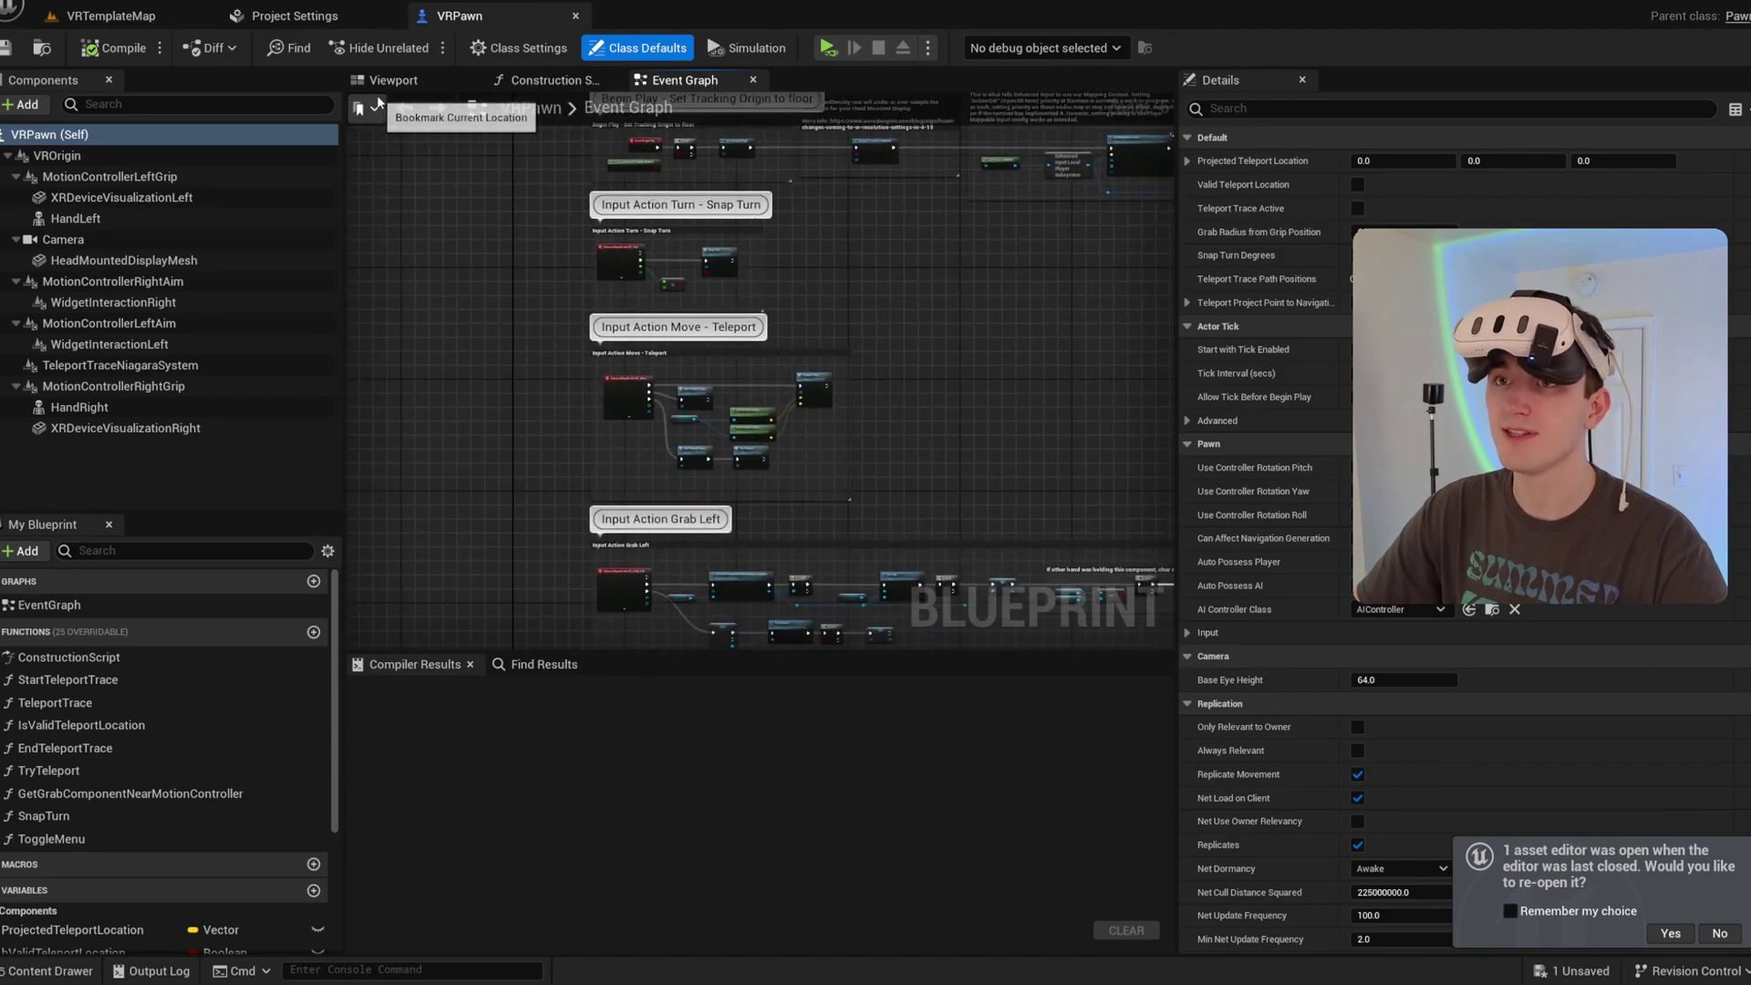
# Step: Delete HandLeft, HandRight, HeadMountedDisplayMesh and both XRDeviceVisualization components, then compile
pyautogui.click(386, 80)
pyautogui.click(133, 202)
pyautogui.keyDown('ctrl'); pyautogui.click(126, 218); pyautogui.keyUp('ctrl')
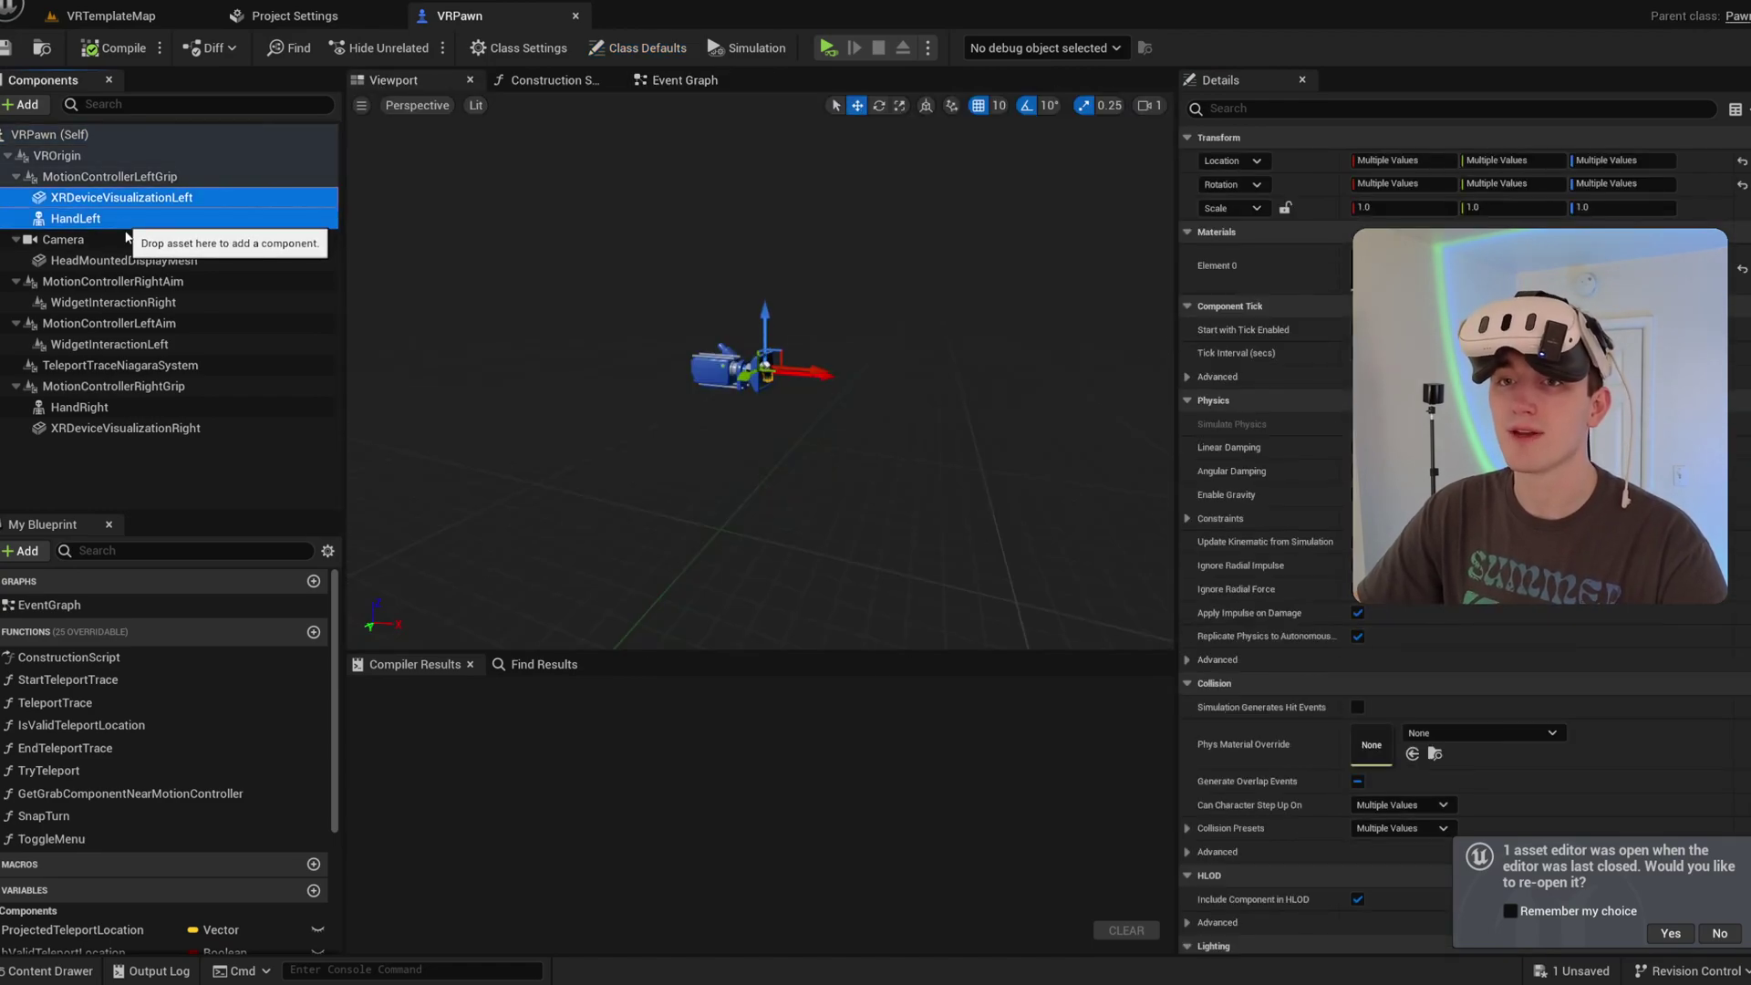
pyautogui.keyDown('ctrl'); pyautogui.click(129, 264); pyautogui.keyUp('ctrl')
pyautogui.keyDown('ctrl'); pyautogui.click(144, 406); pyautogui.keyUp('ctrl')
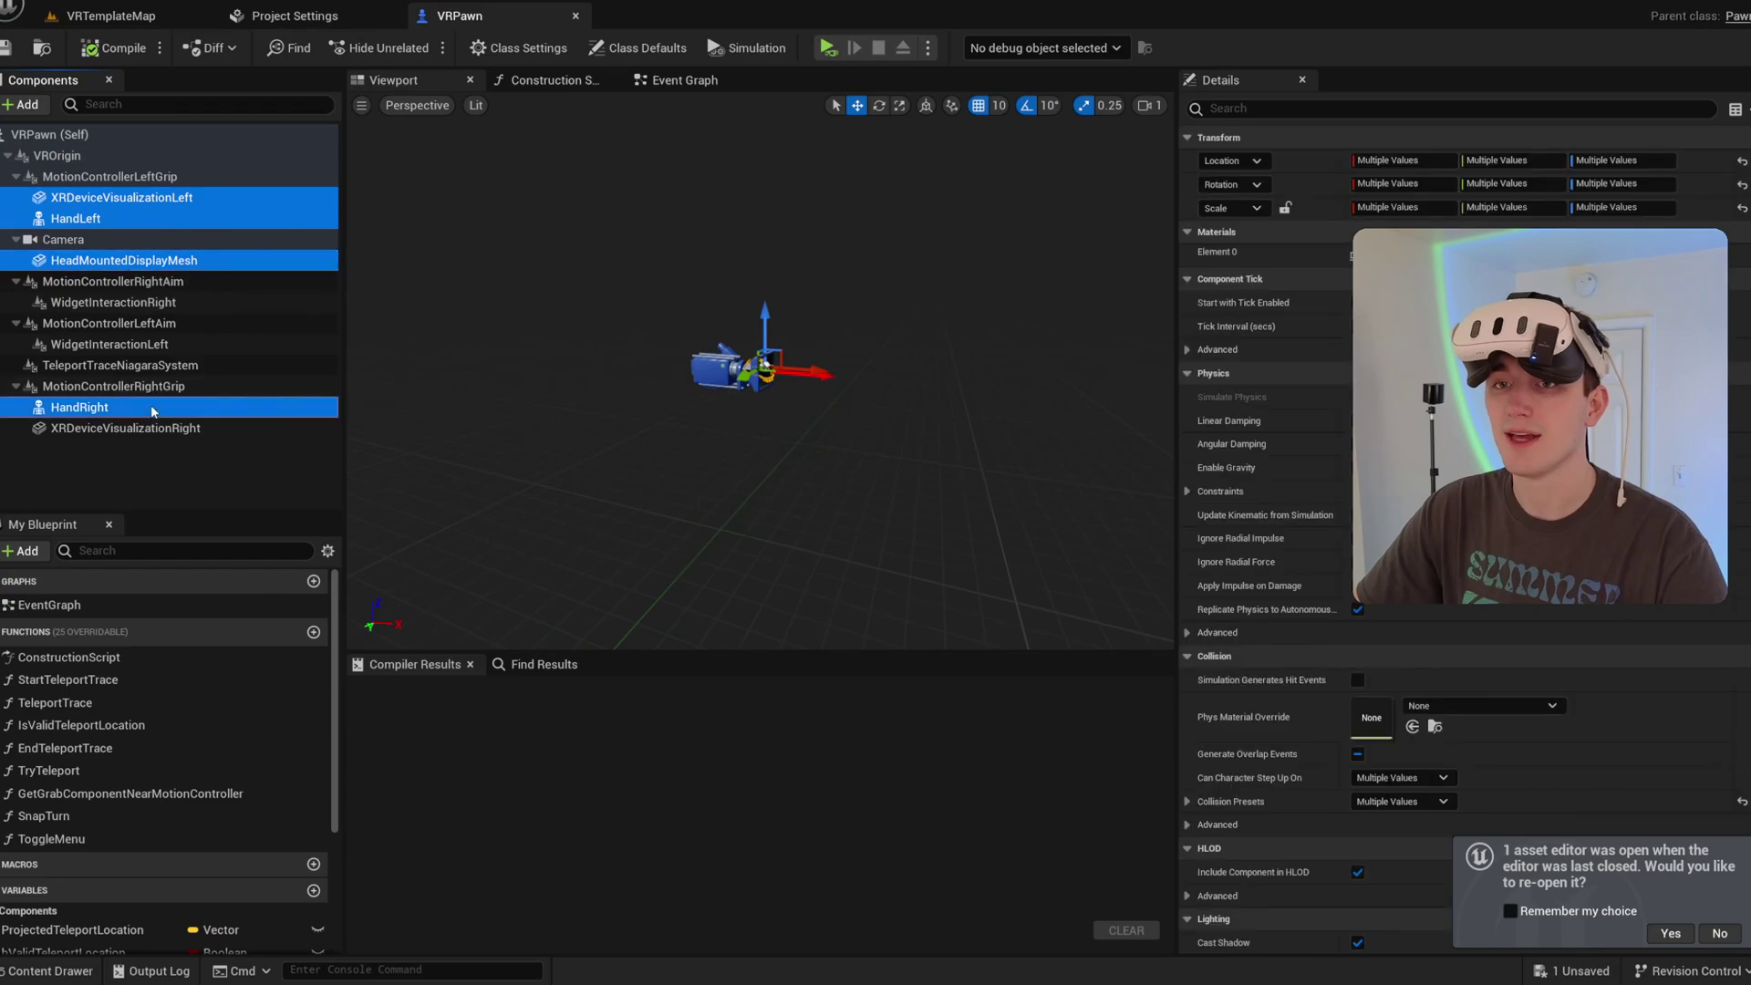
pyautogui.keyDown('ctrl'); pyautogui.click(151, 428); pyautogui.keyUp('ctrl')
pyautogui.rightClick(155, 428)
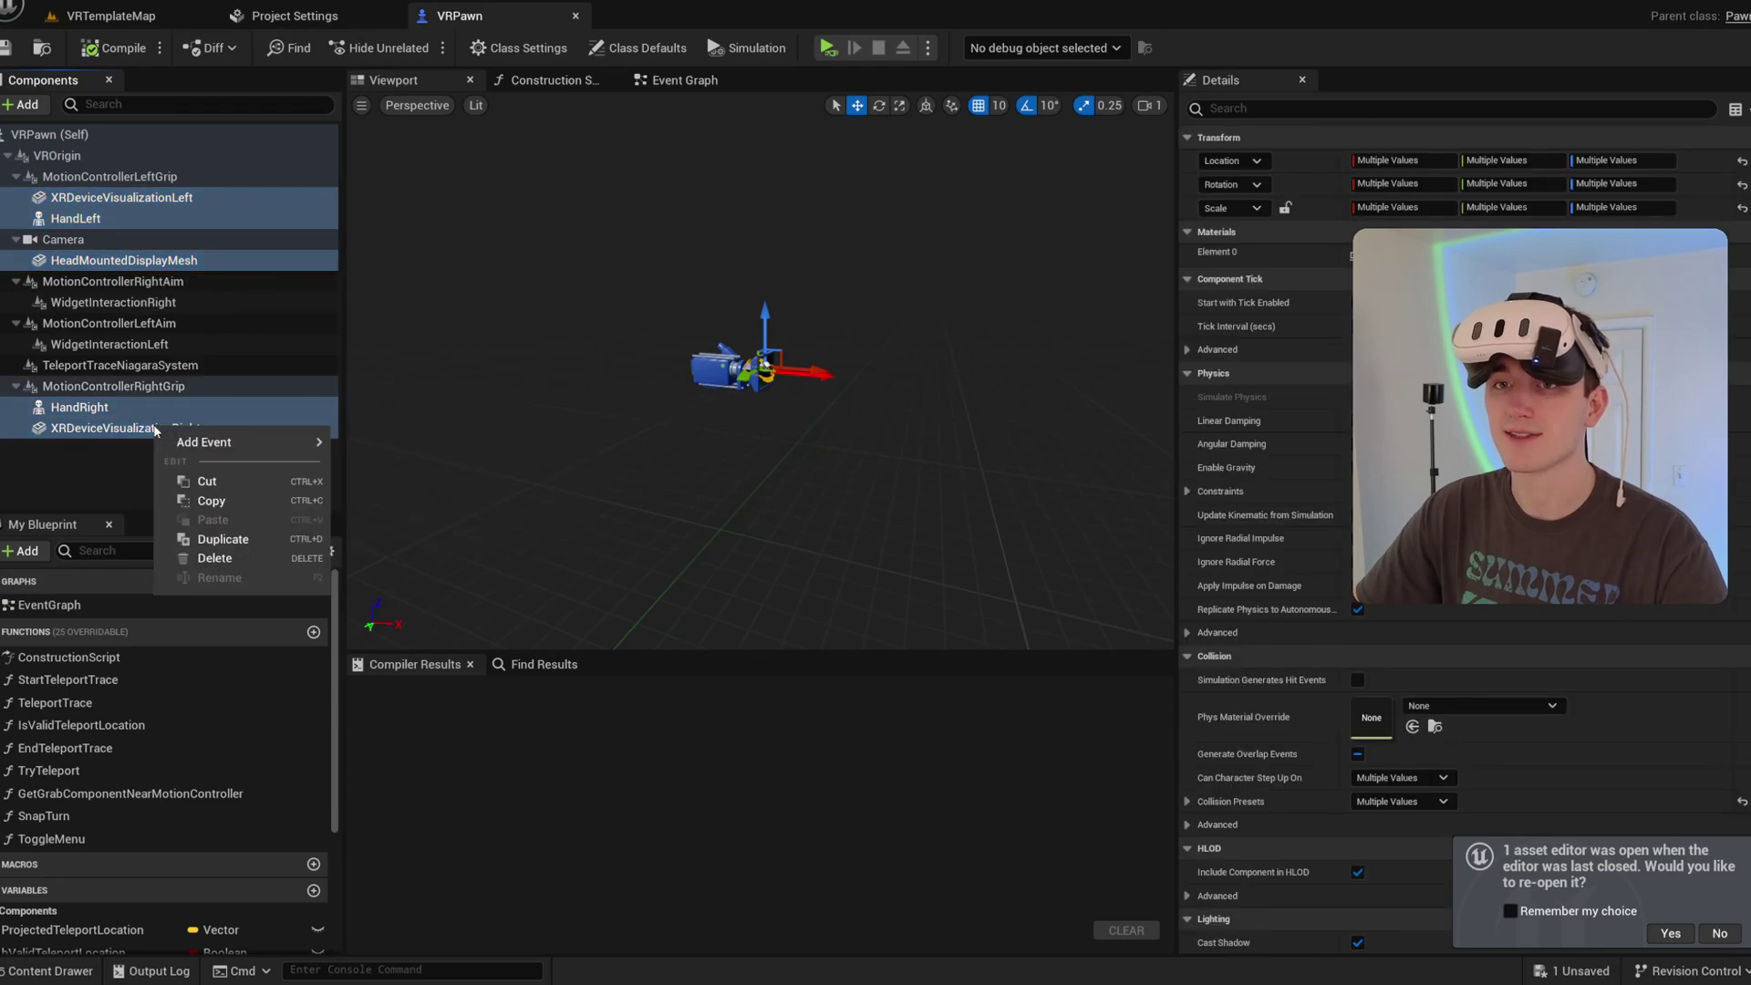
pyautogui.click(258, 558)
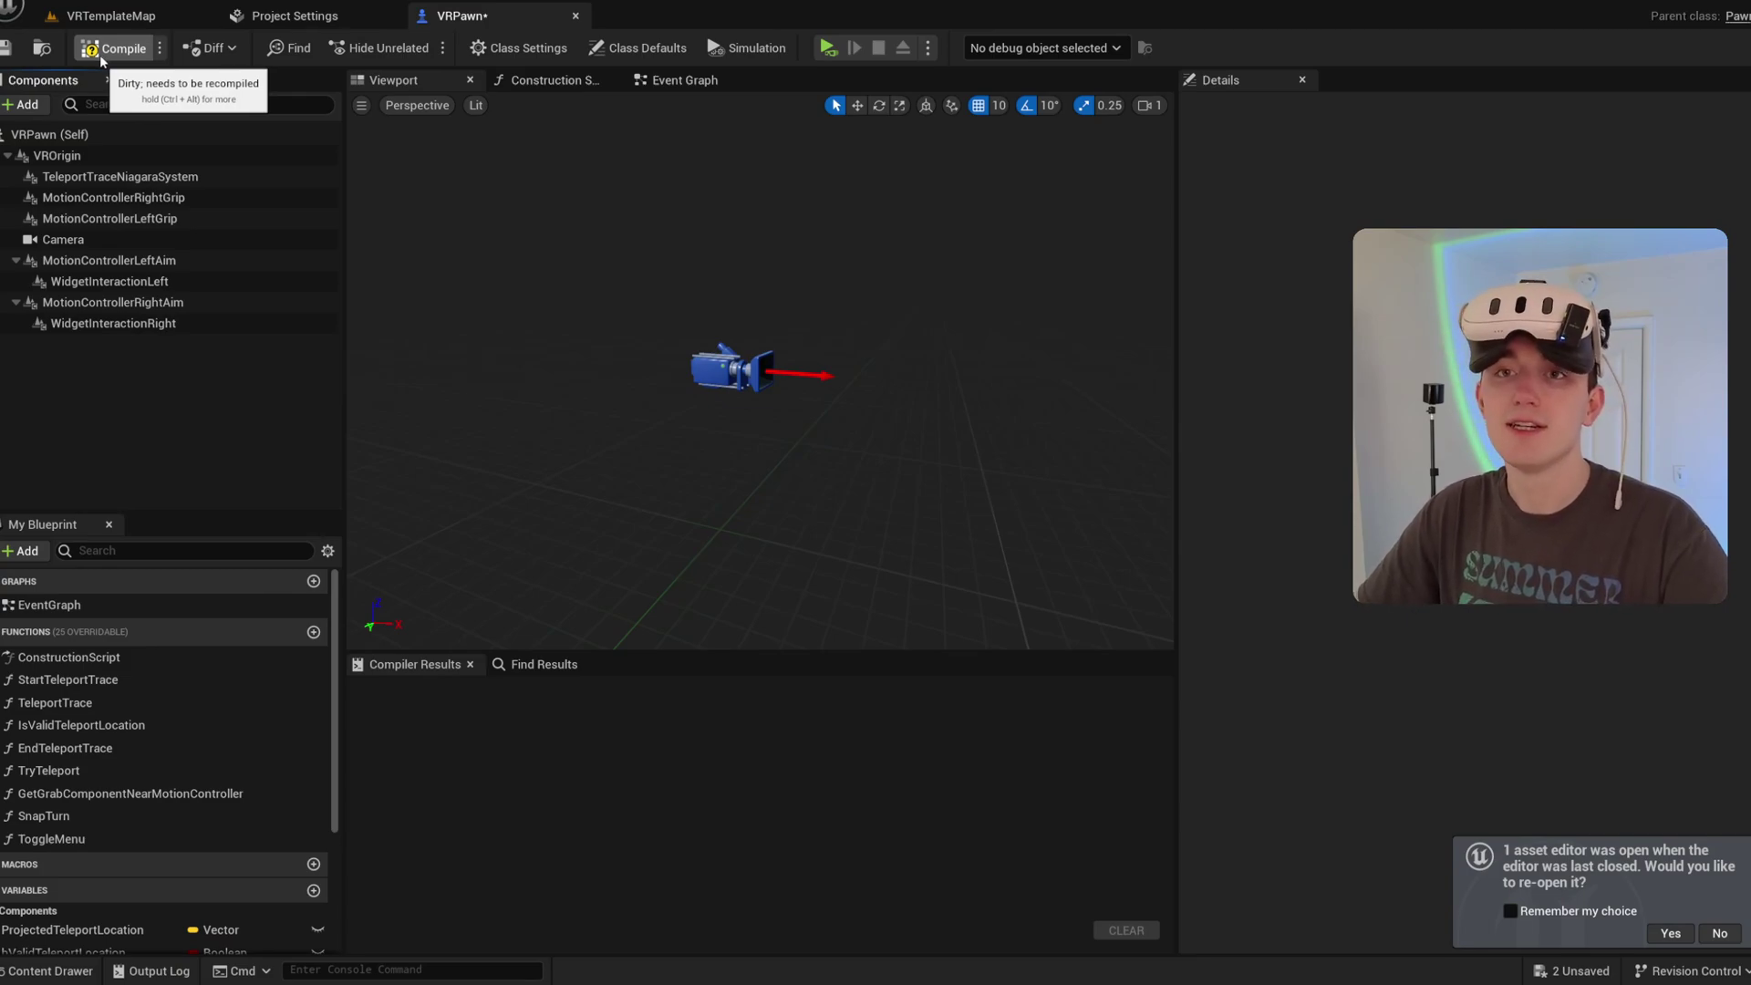
pyautogui.click(102, 55)
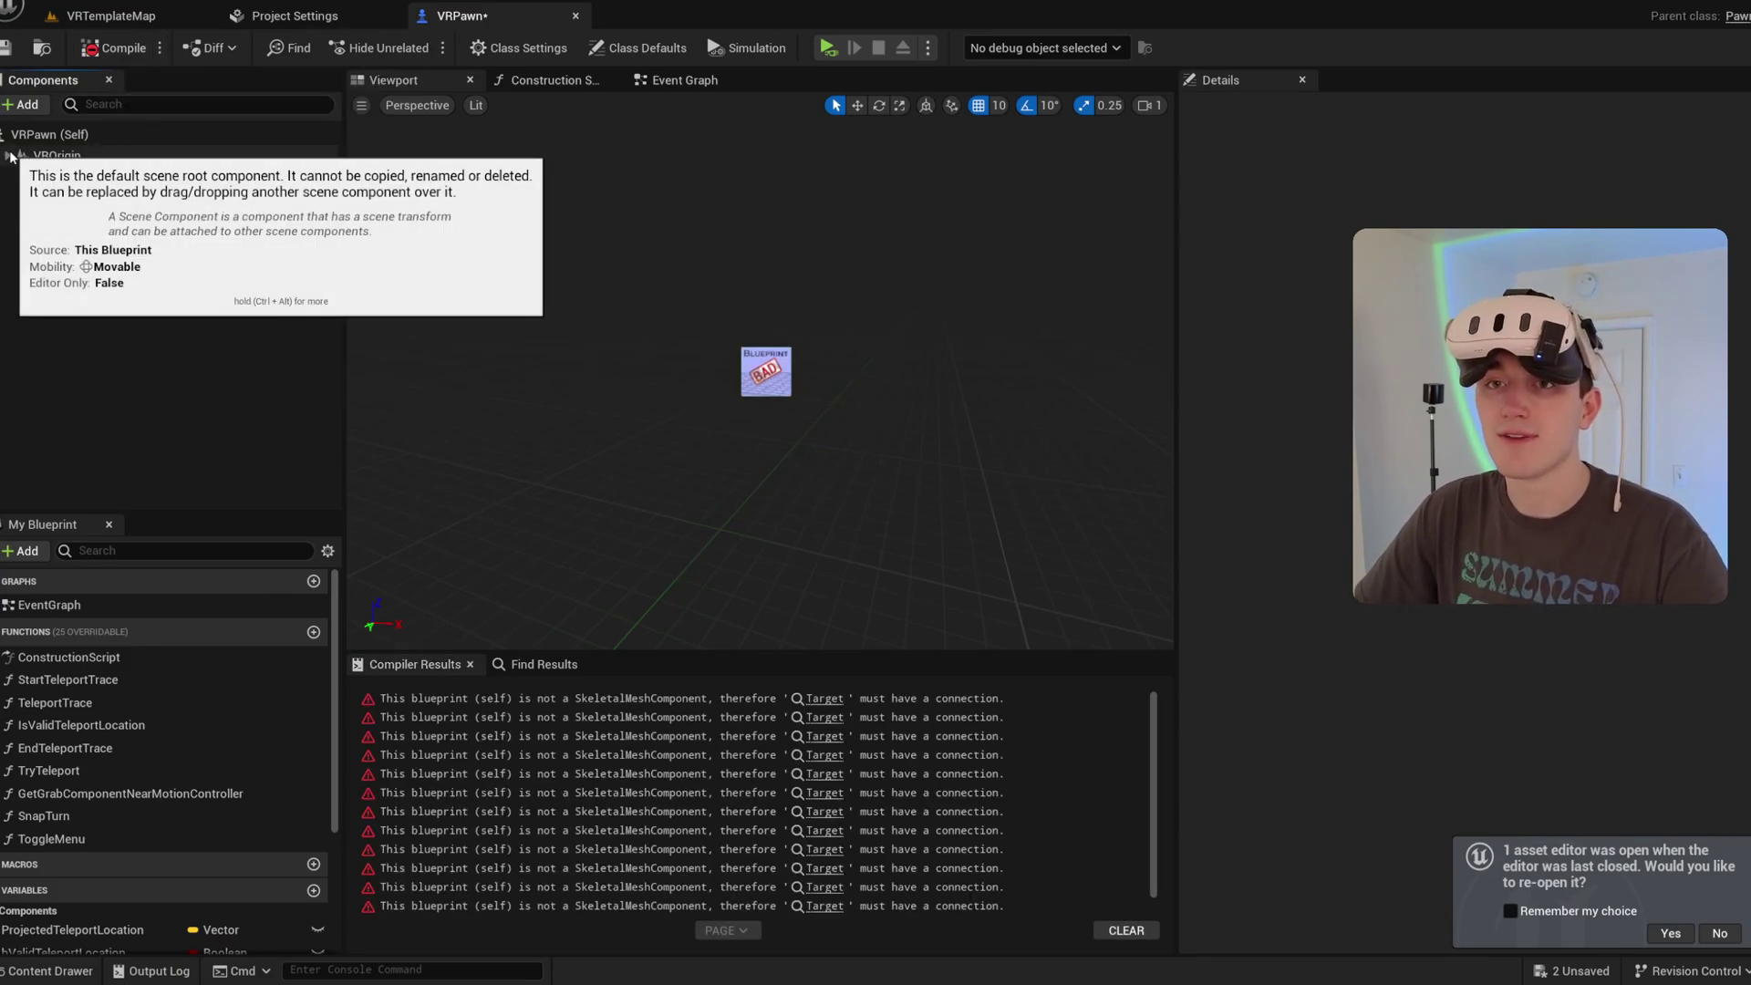
# Step: Add a Scene component named Root and make it the root above VROrigin
pyautogui.click(27, 105)
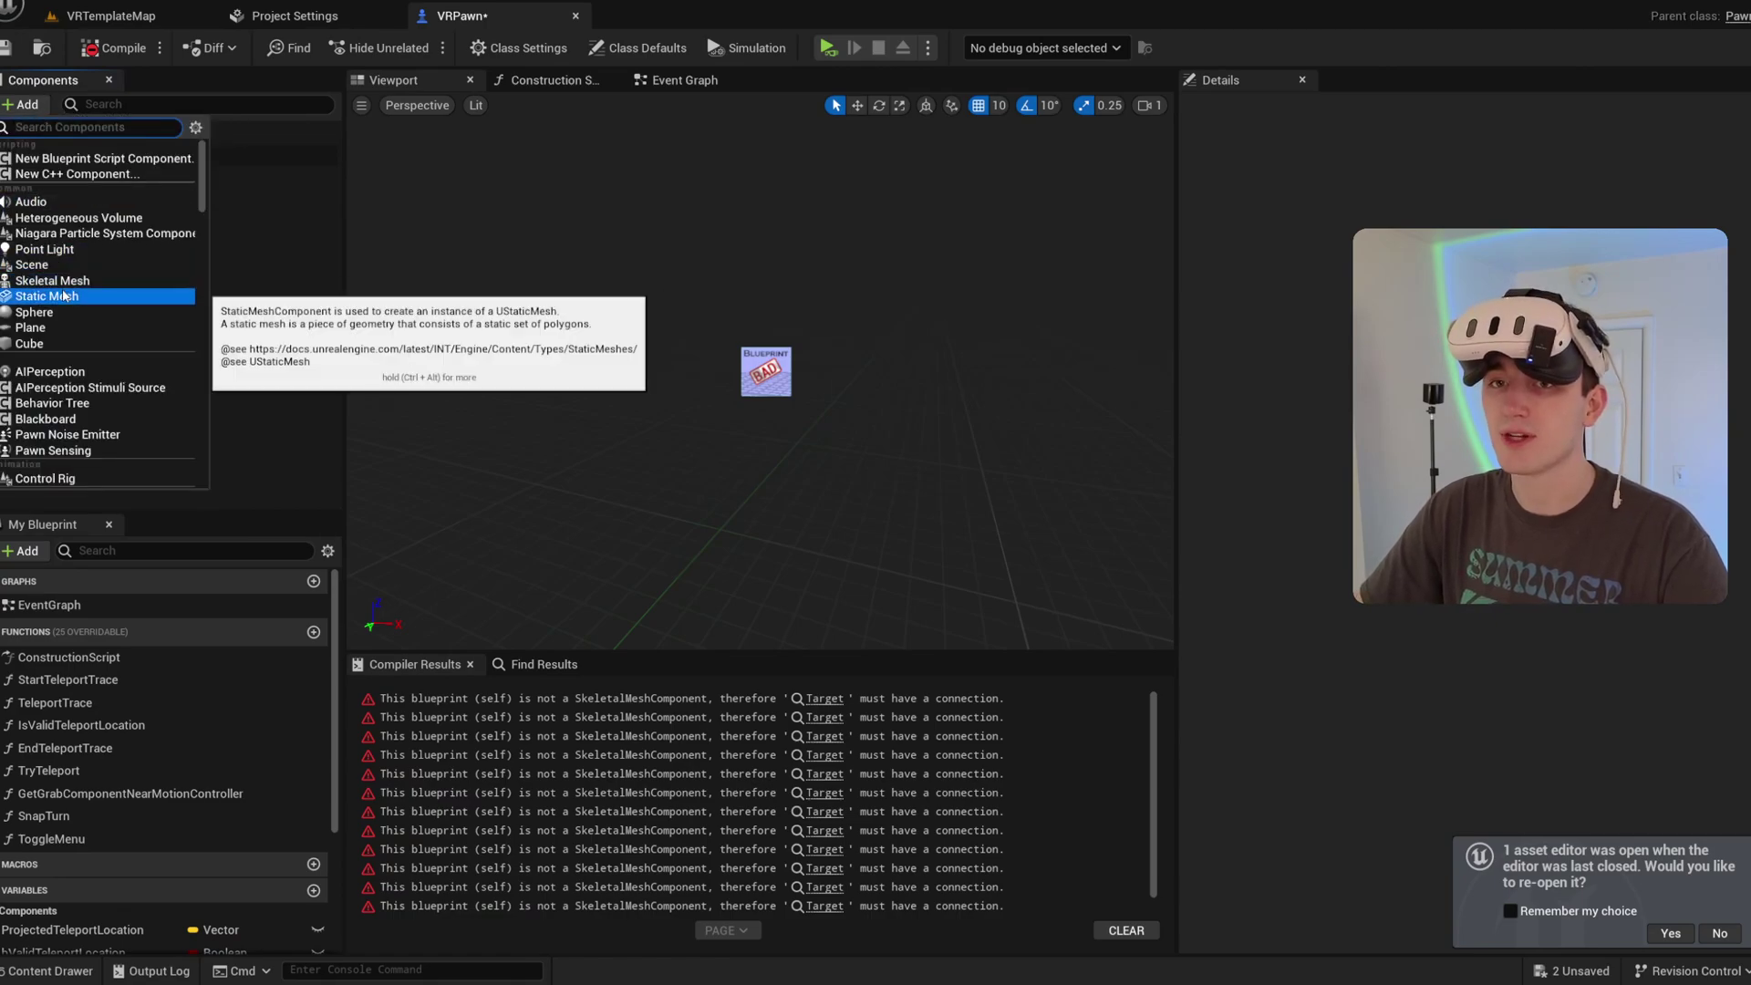
pyautogui.click(50, 265)
pyautogui.write('Root')
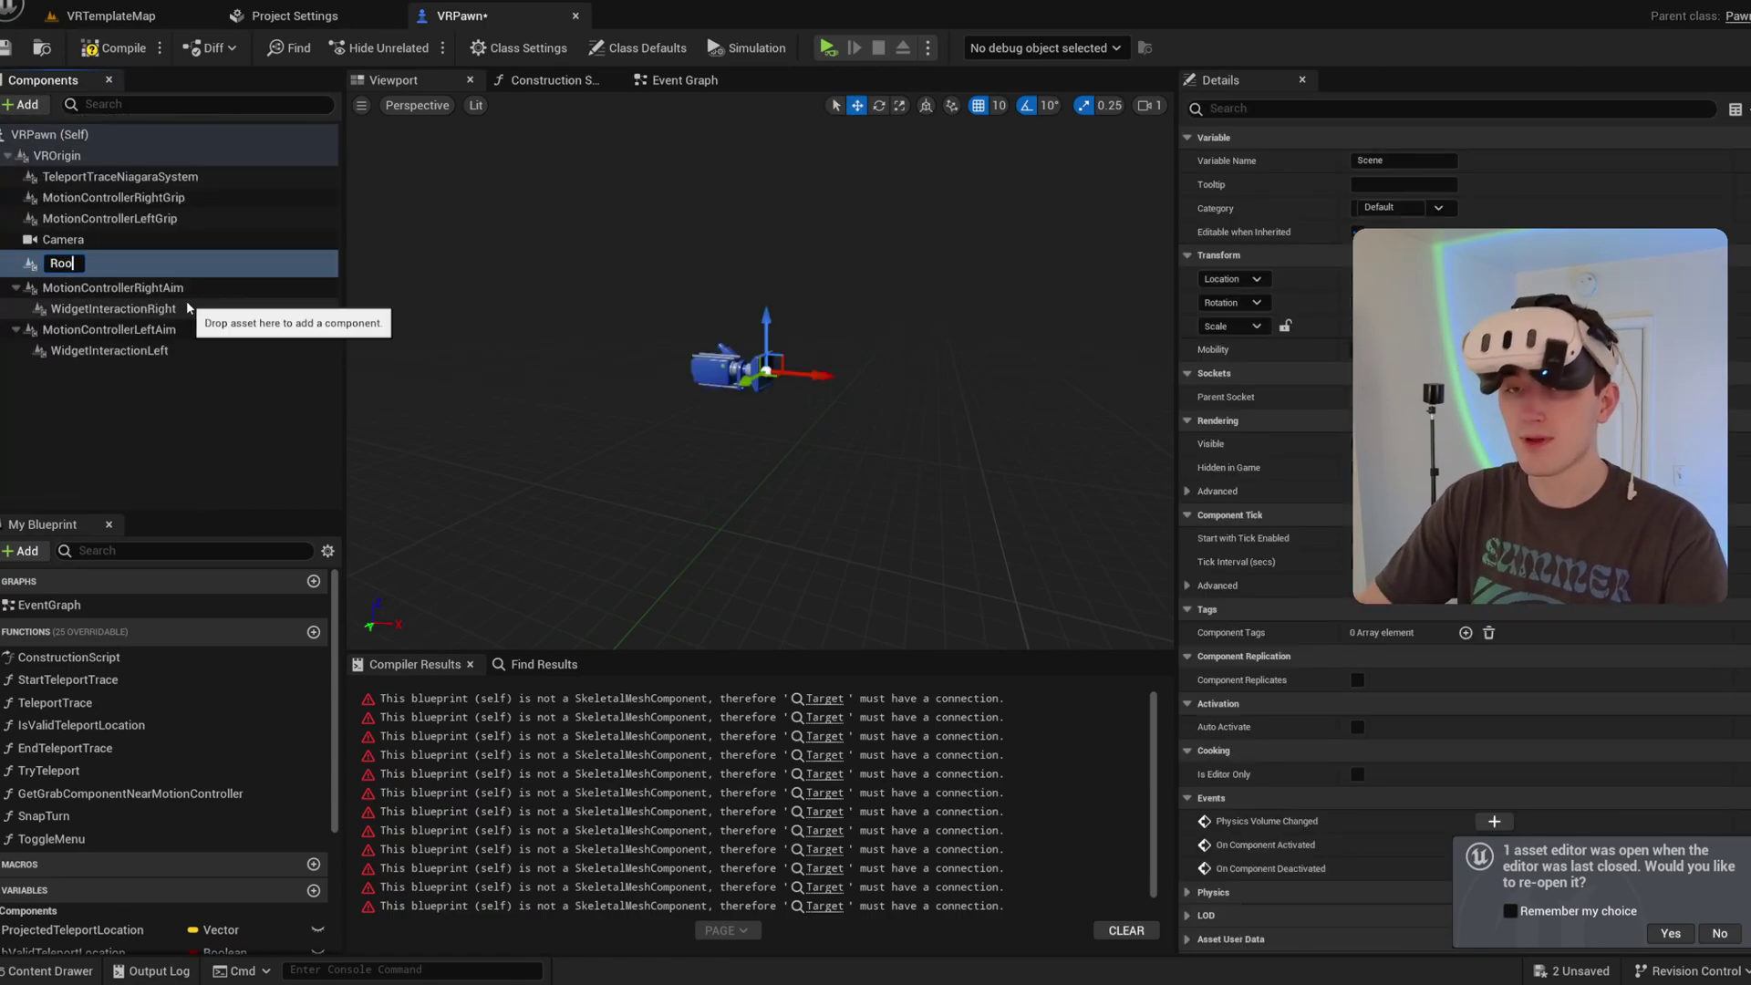
pyautogui.press('Return')
pyautogui.moveTo(81, 262); pyautogui.dragTo(64, 159)
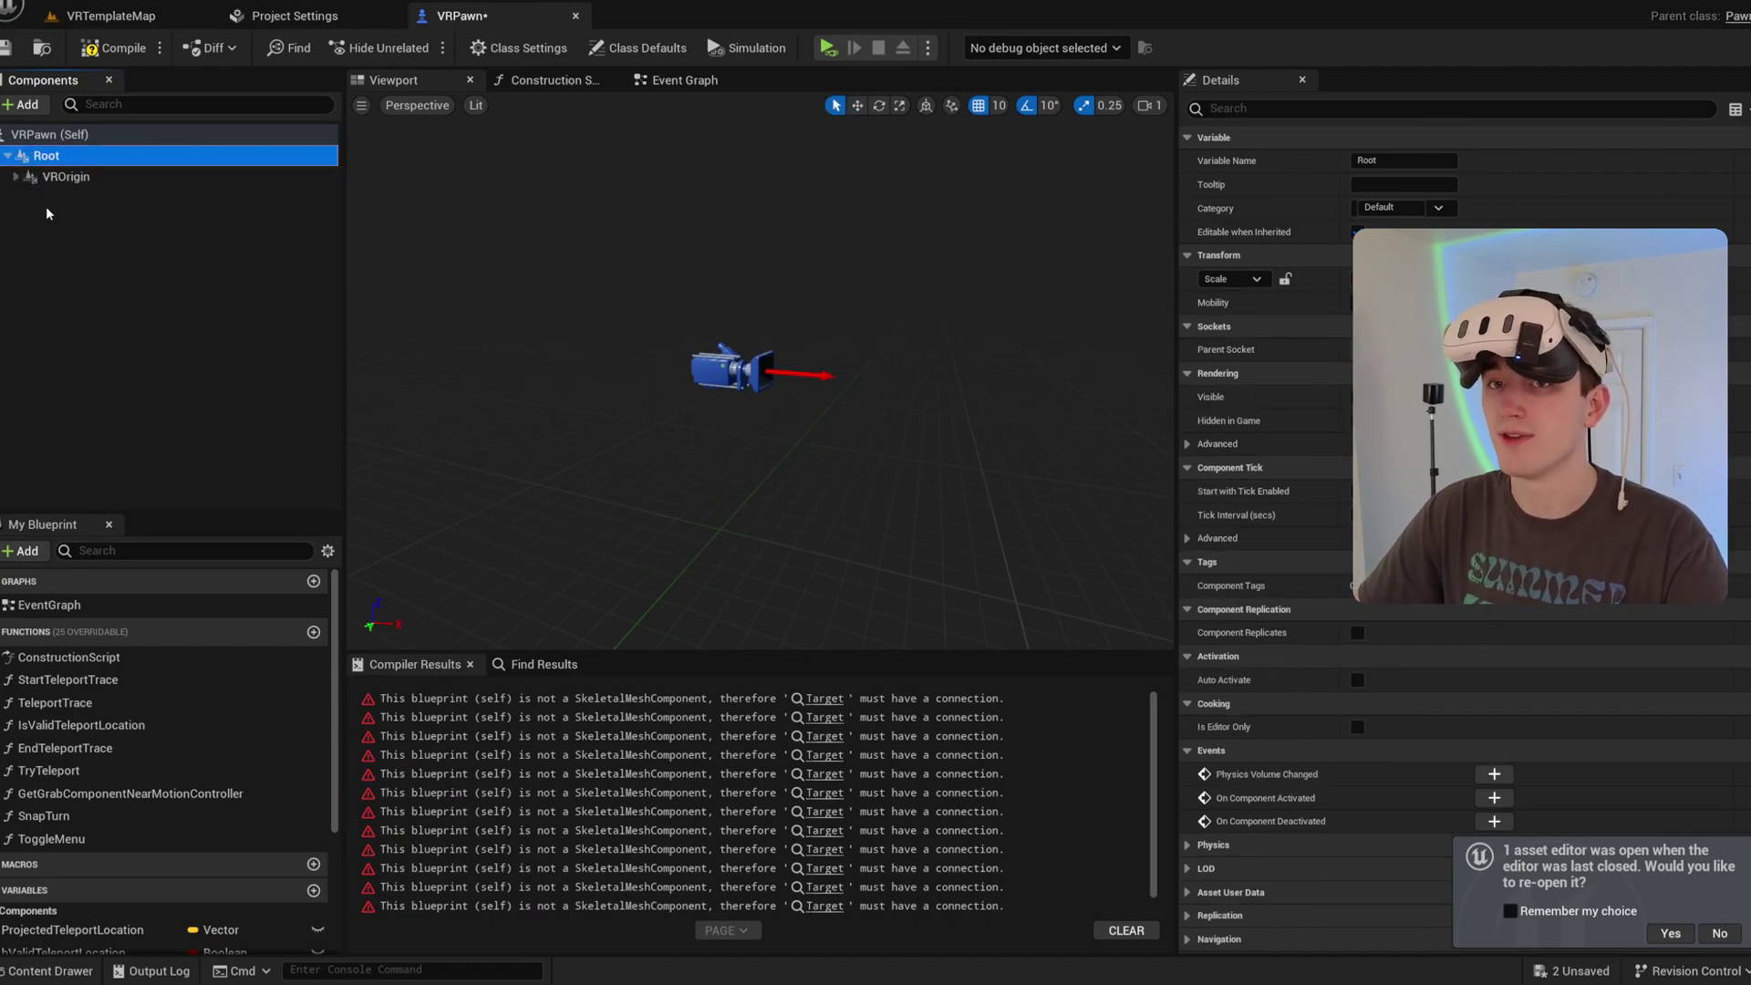
# Step: Add a SkeletalMesh component using SKM_Manny_Simple and compile the blueprint
pyautogui.click(22, 104)
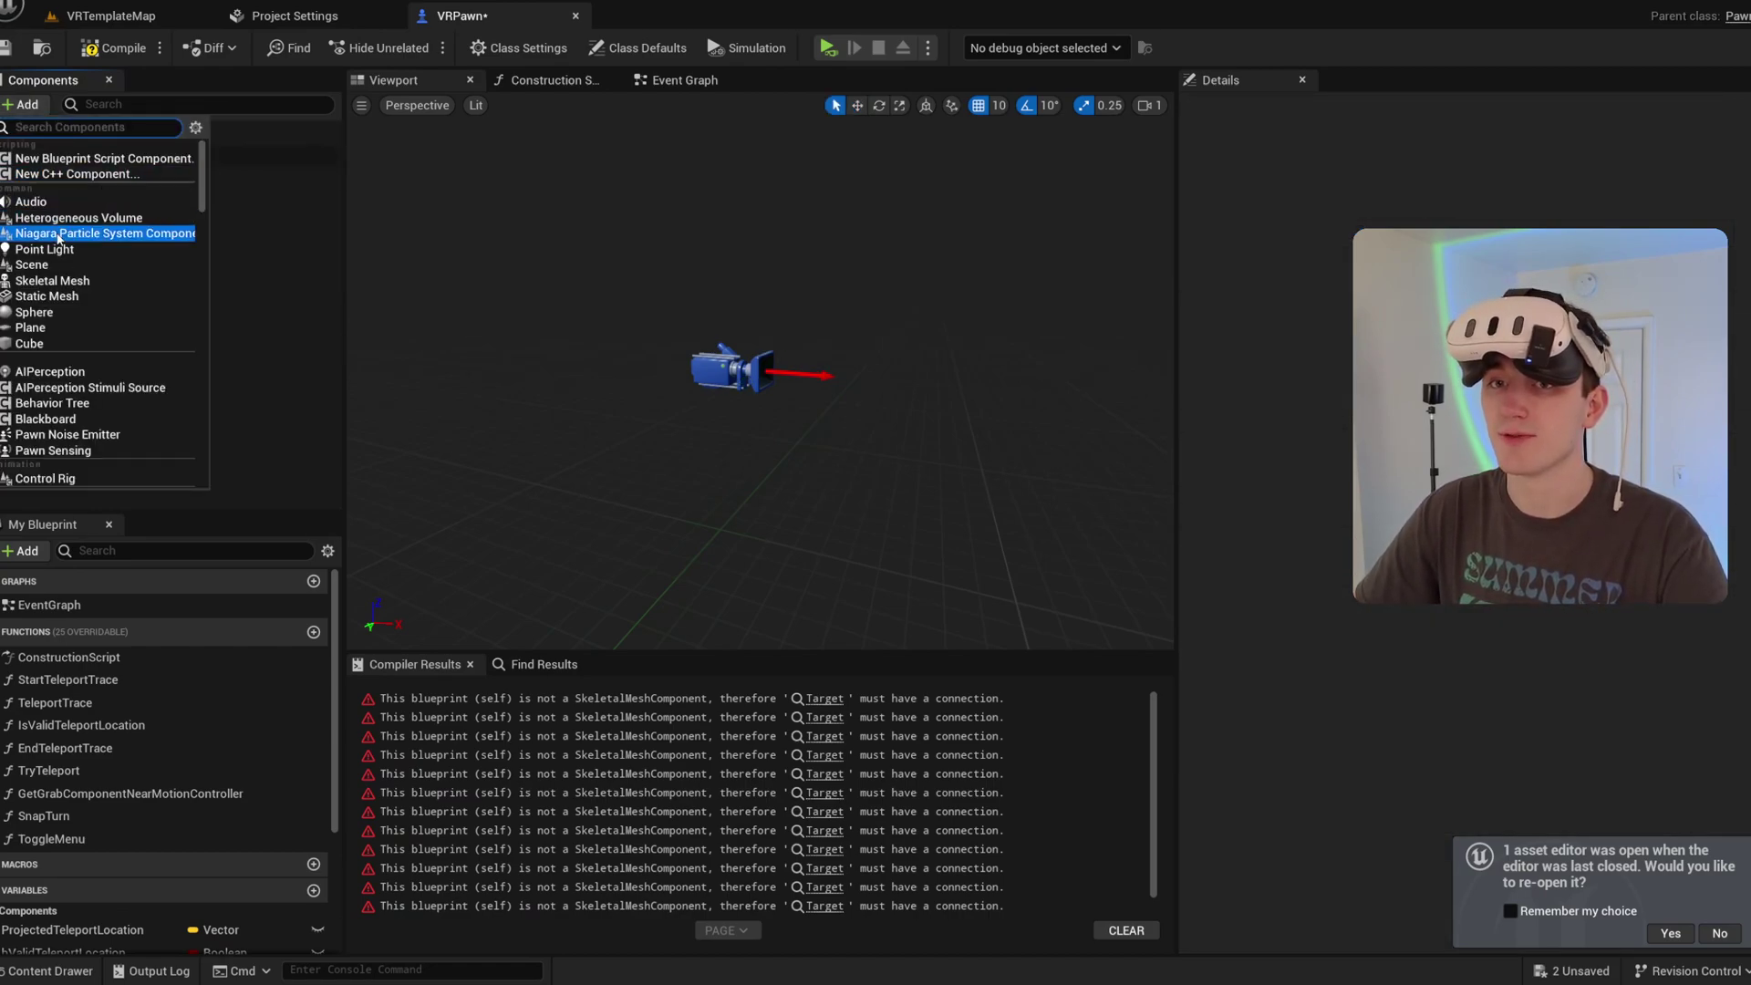
pyautogui.click(43, 283)
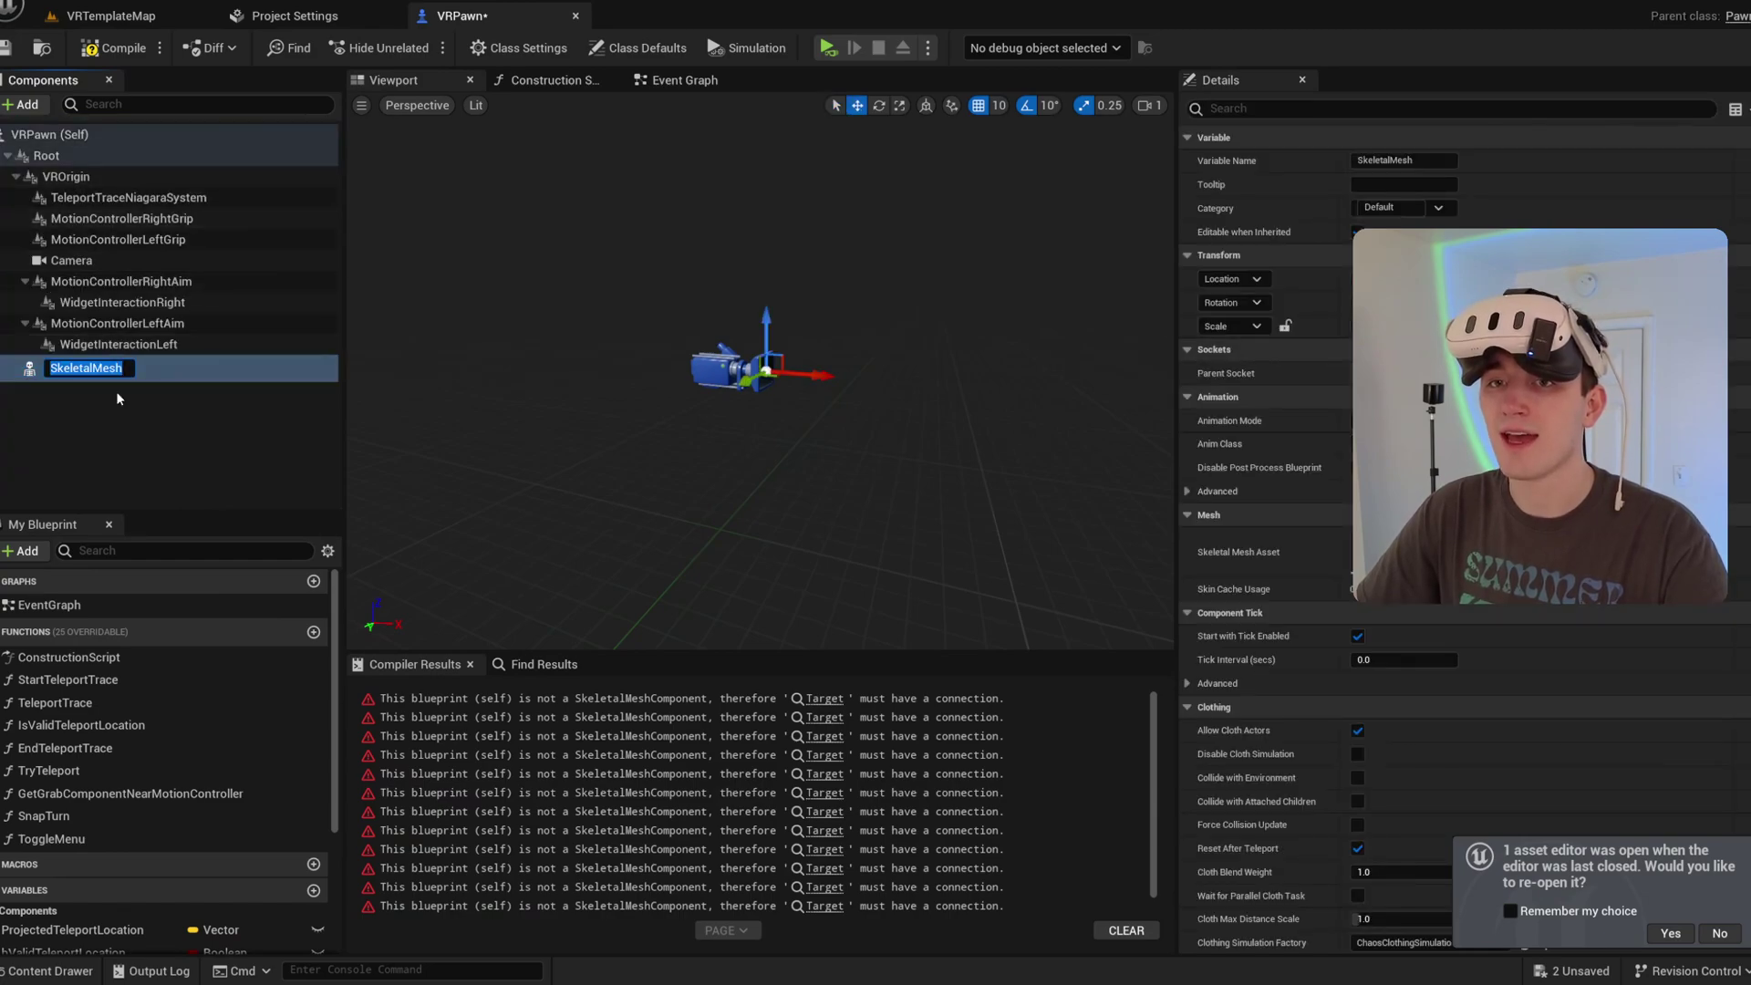
pyautogui.click(150, 366)
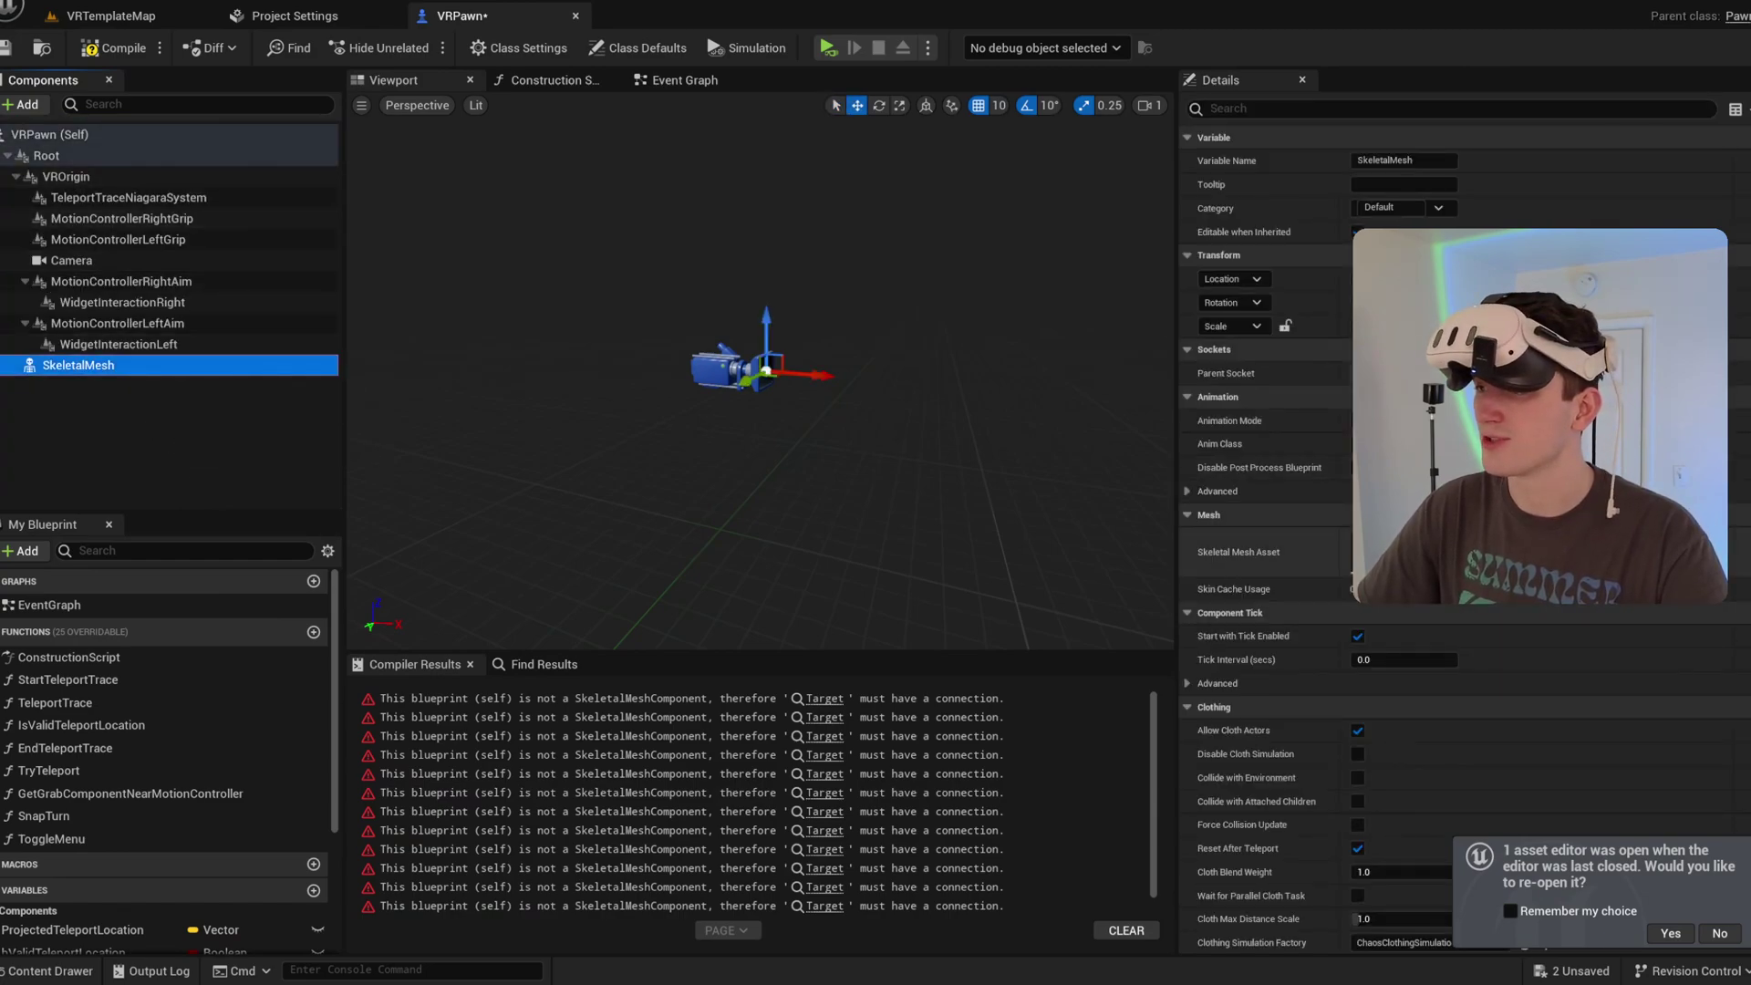
pyautogui.click(1477, 545)
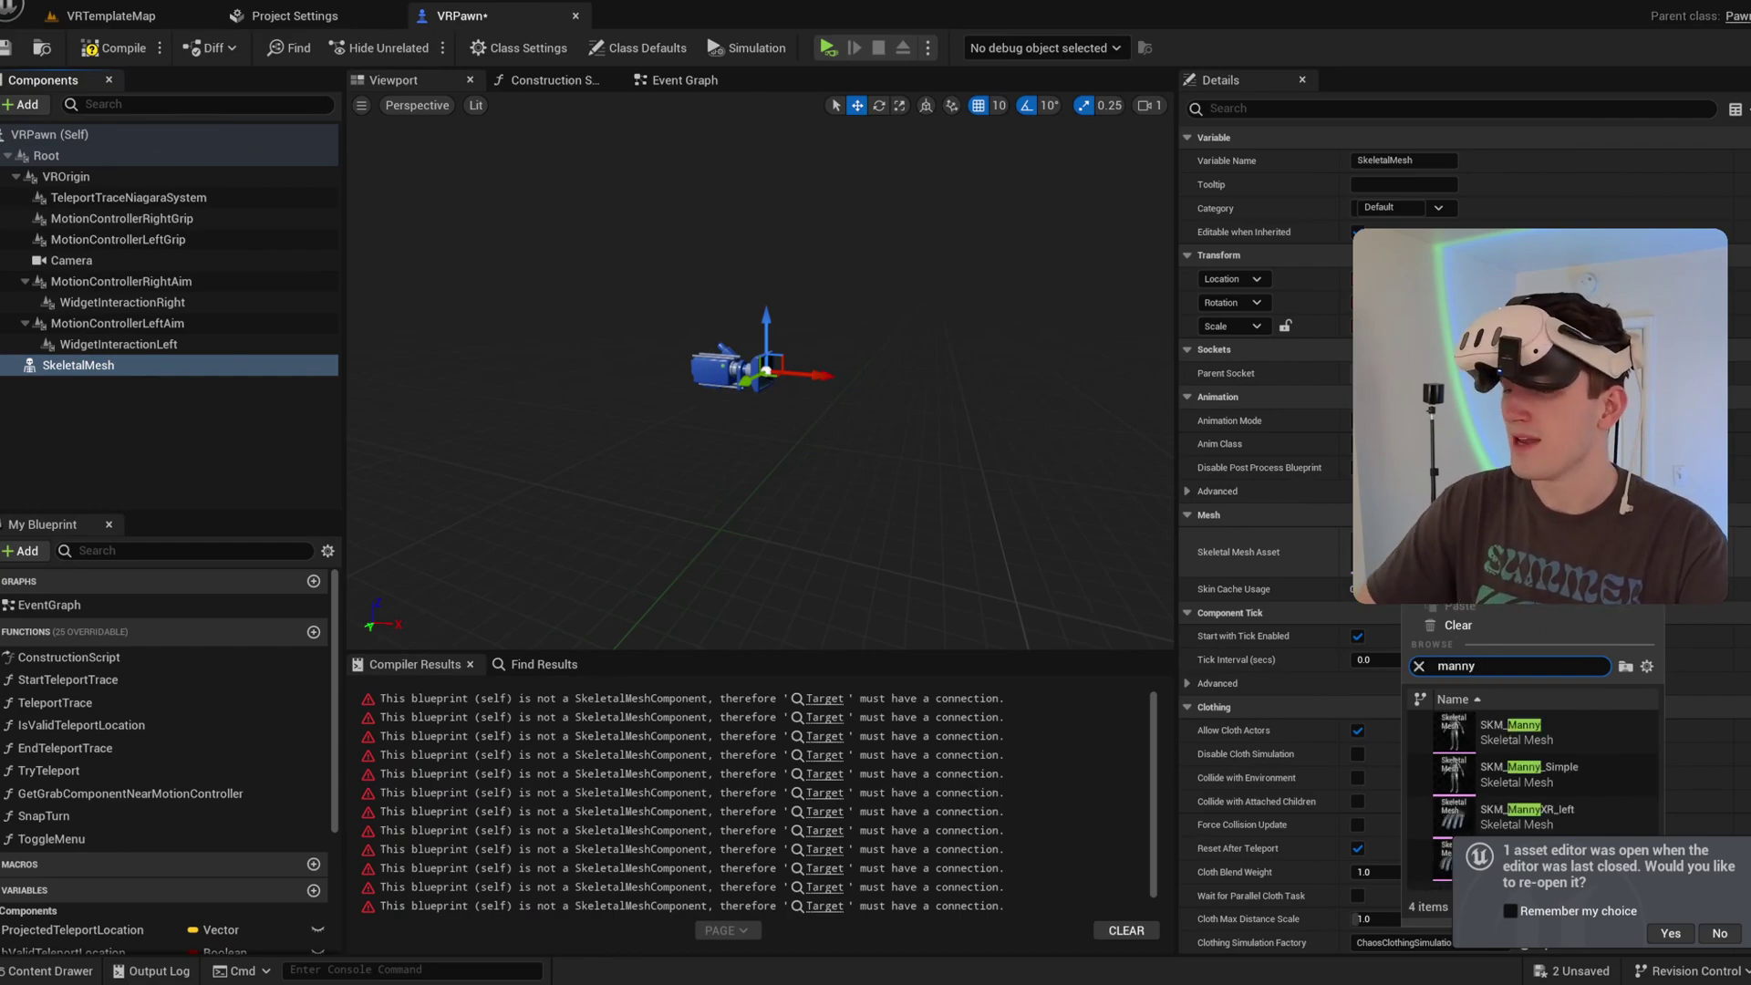
pyautogui.click(1530, 774)
pyautogui.click(91, 50)
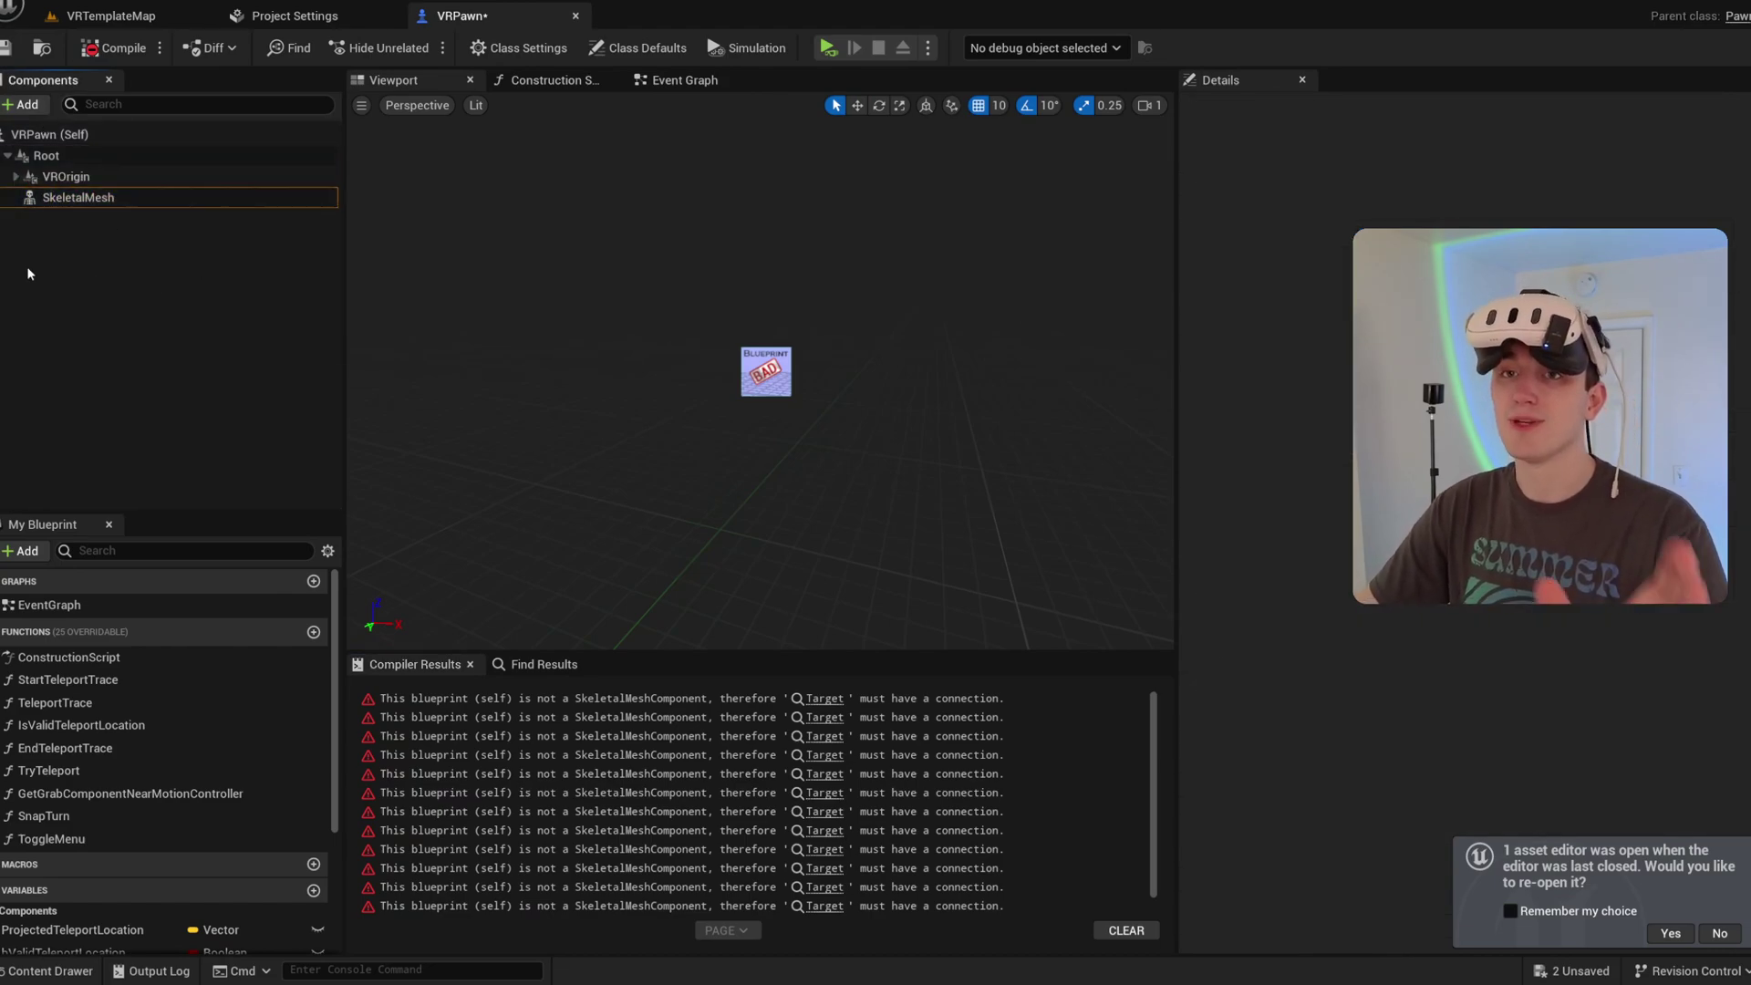
pyautogui.click(16, 177)
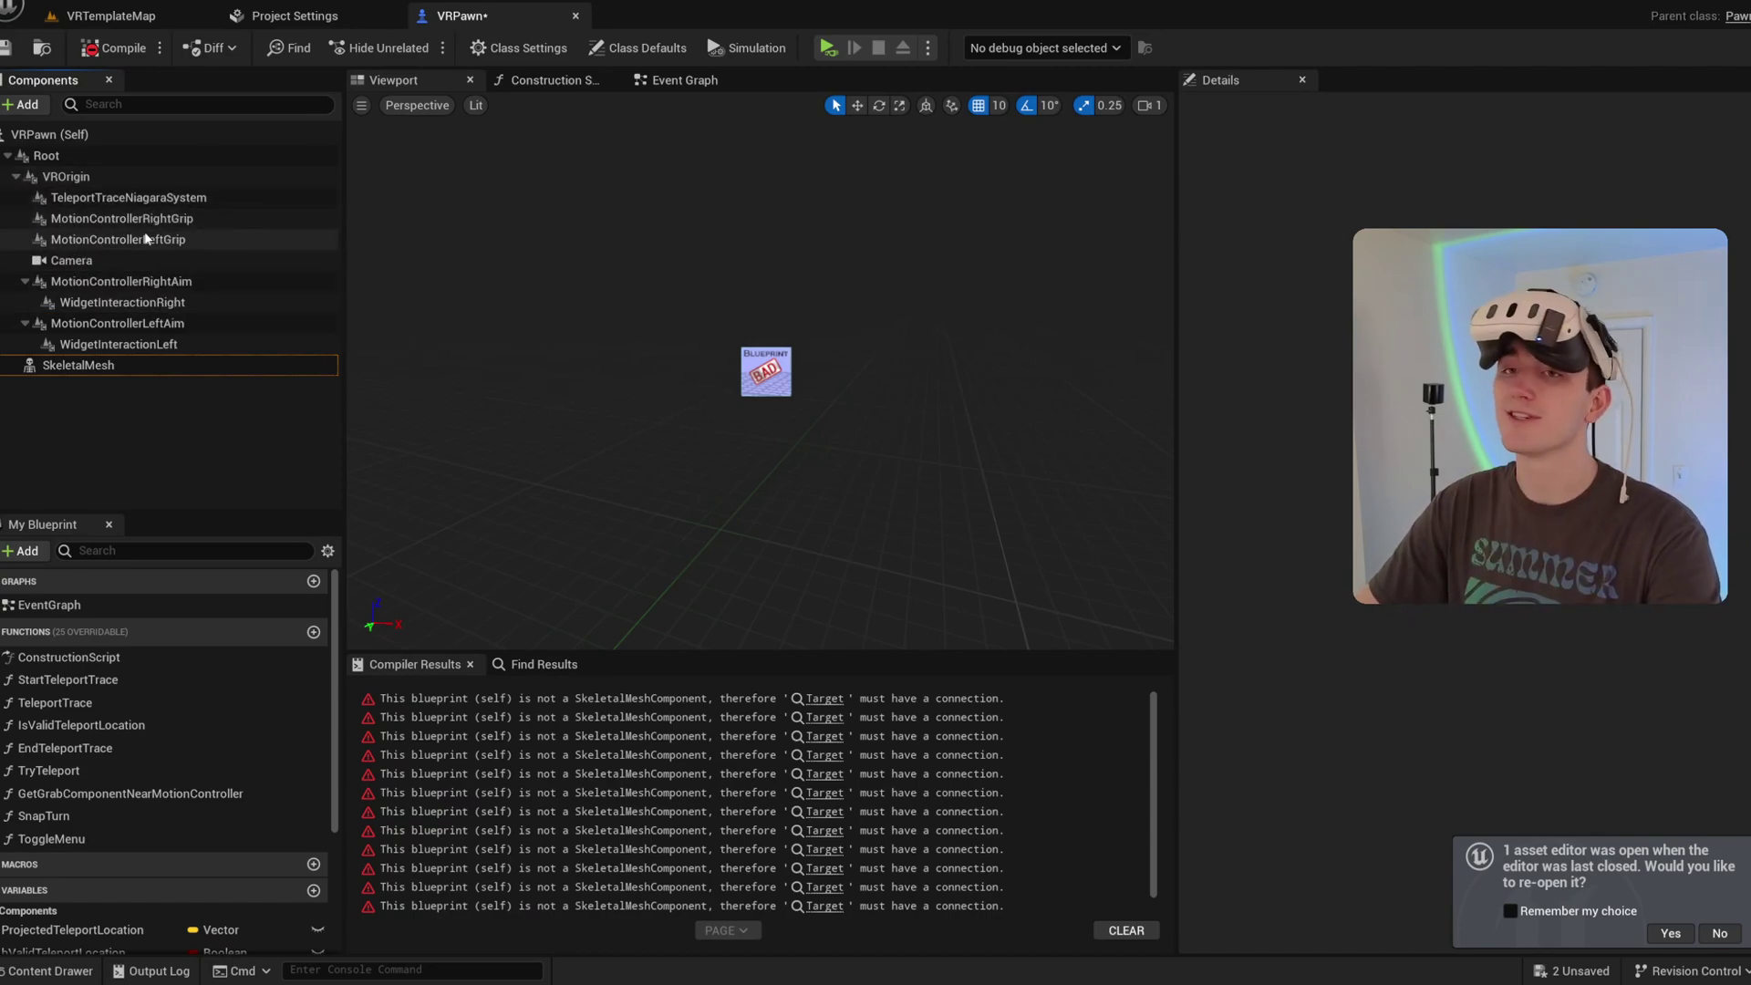
pyautogui.click(17, 177)
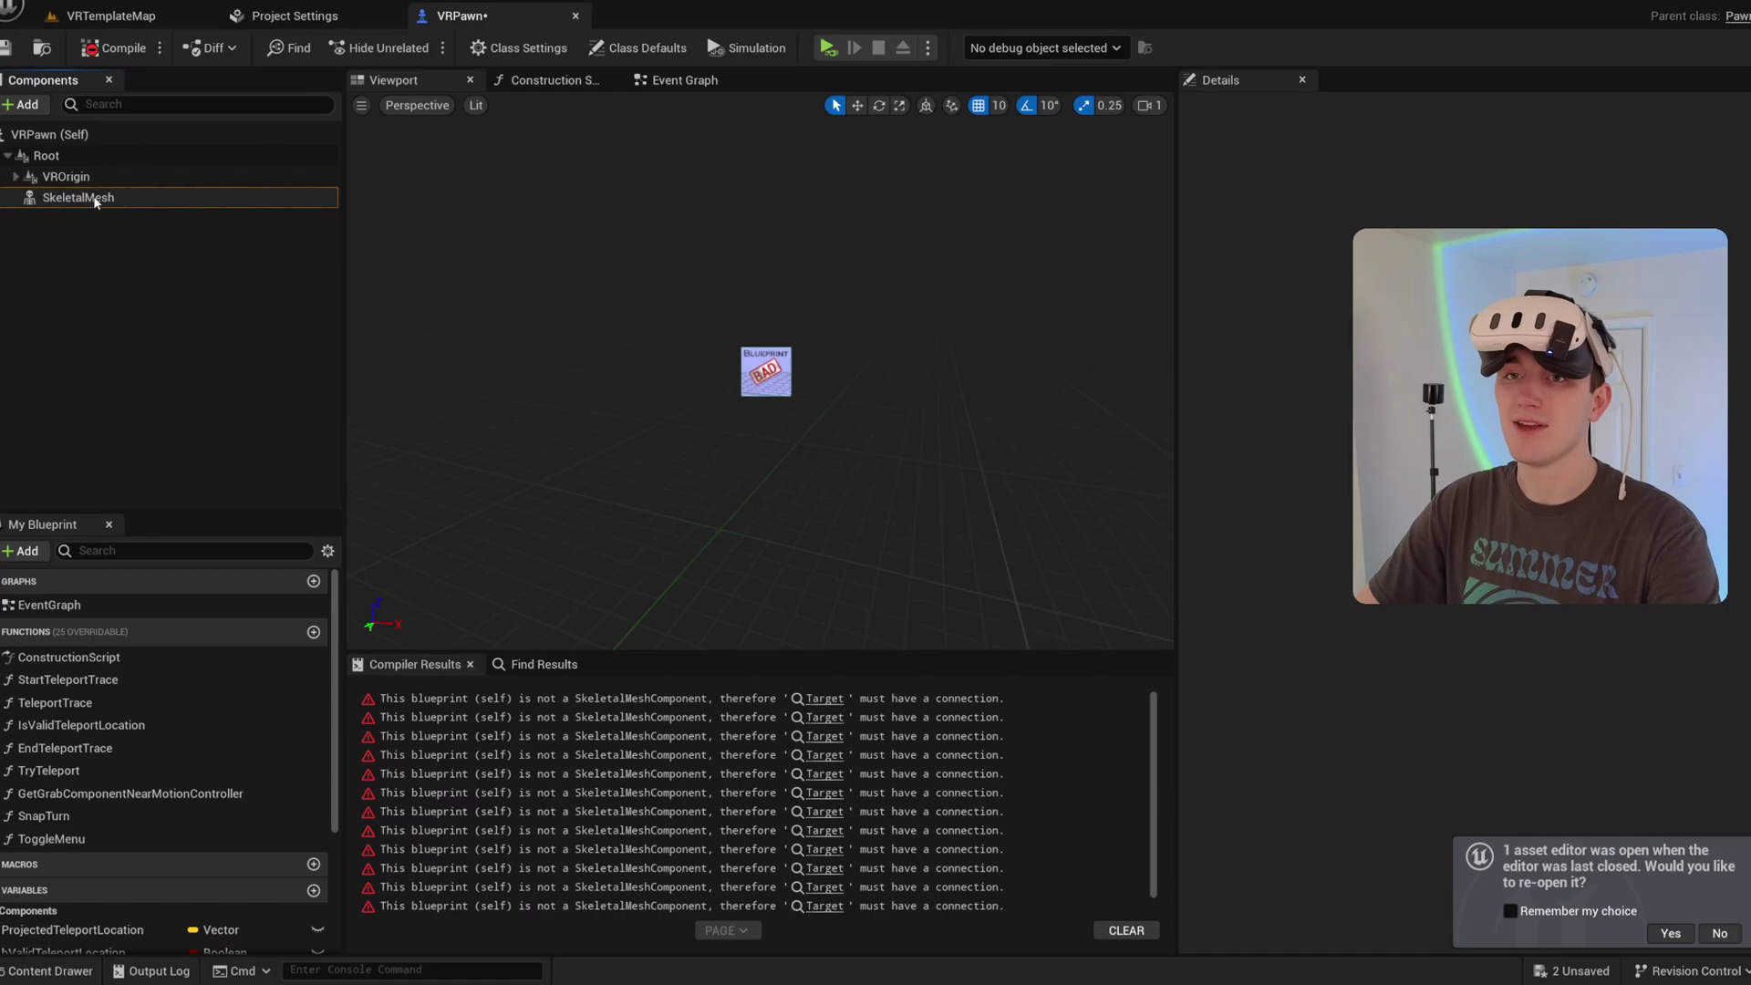
pyautogui.click(78, 197)
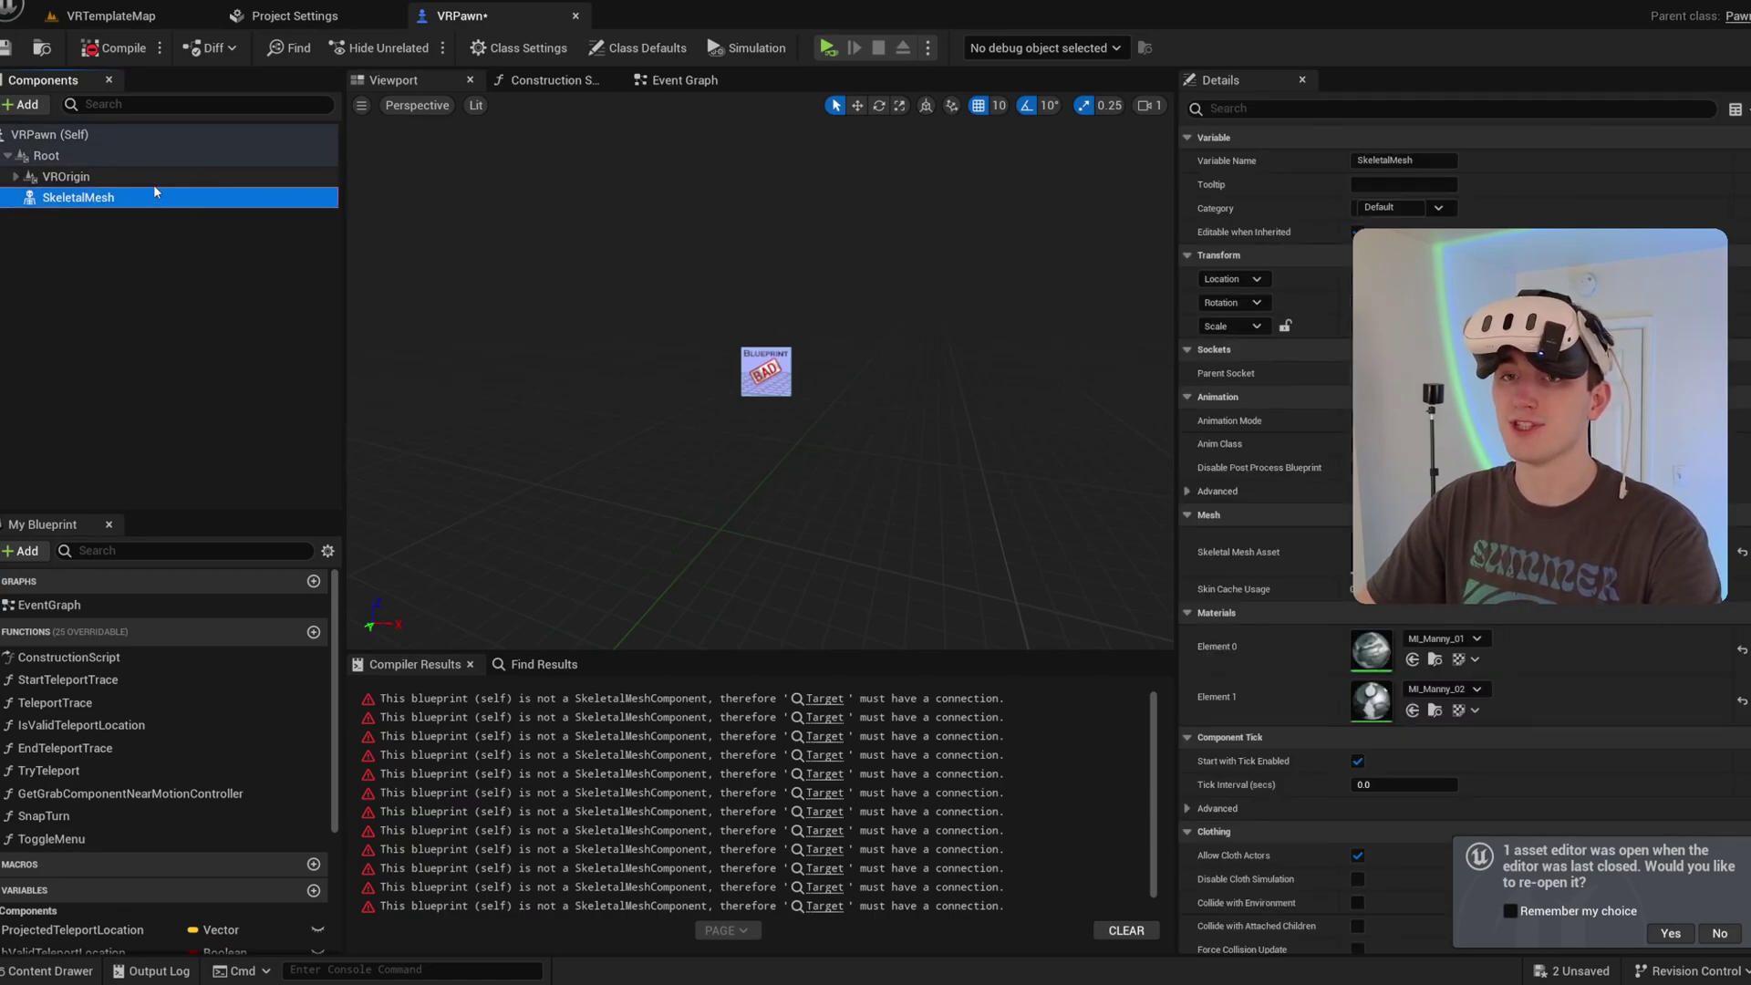
# Step: Delete the Hand Animation Input comment and its nodes from the Event Graph, then compile
pyautogui.click(700, 80)
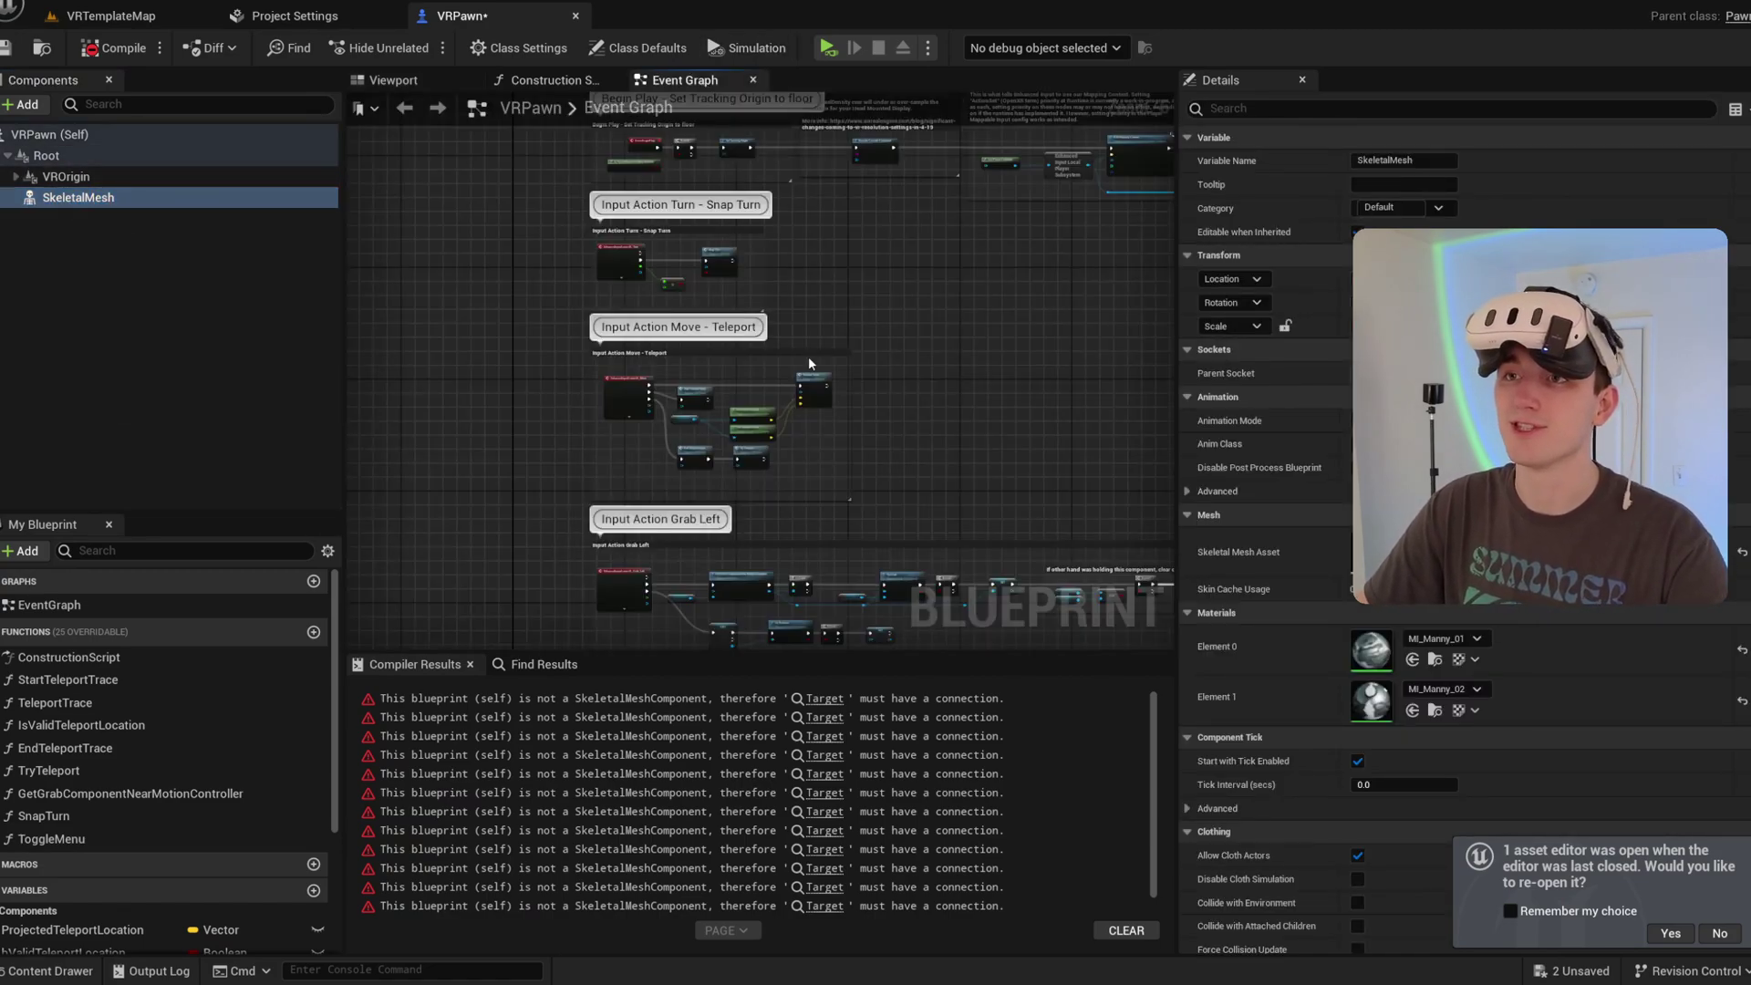
pyautogui.scroll(-2, 990, 389)
pyautogui.moveTo(999, 417); pyautogui.dragTo(990, 390, button='right')
pyautogui.scroll(3, 848, 396)
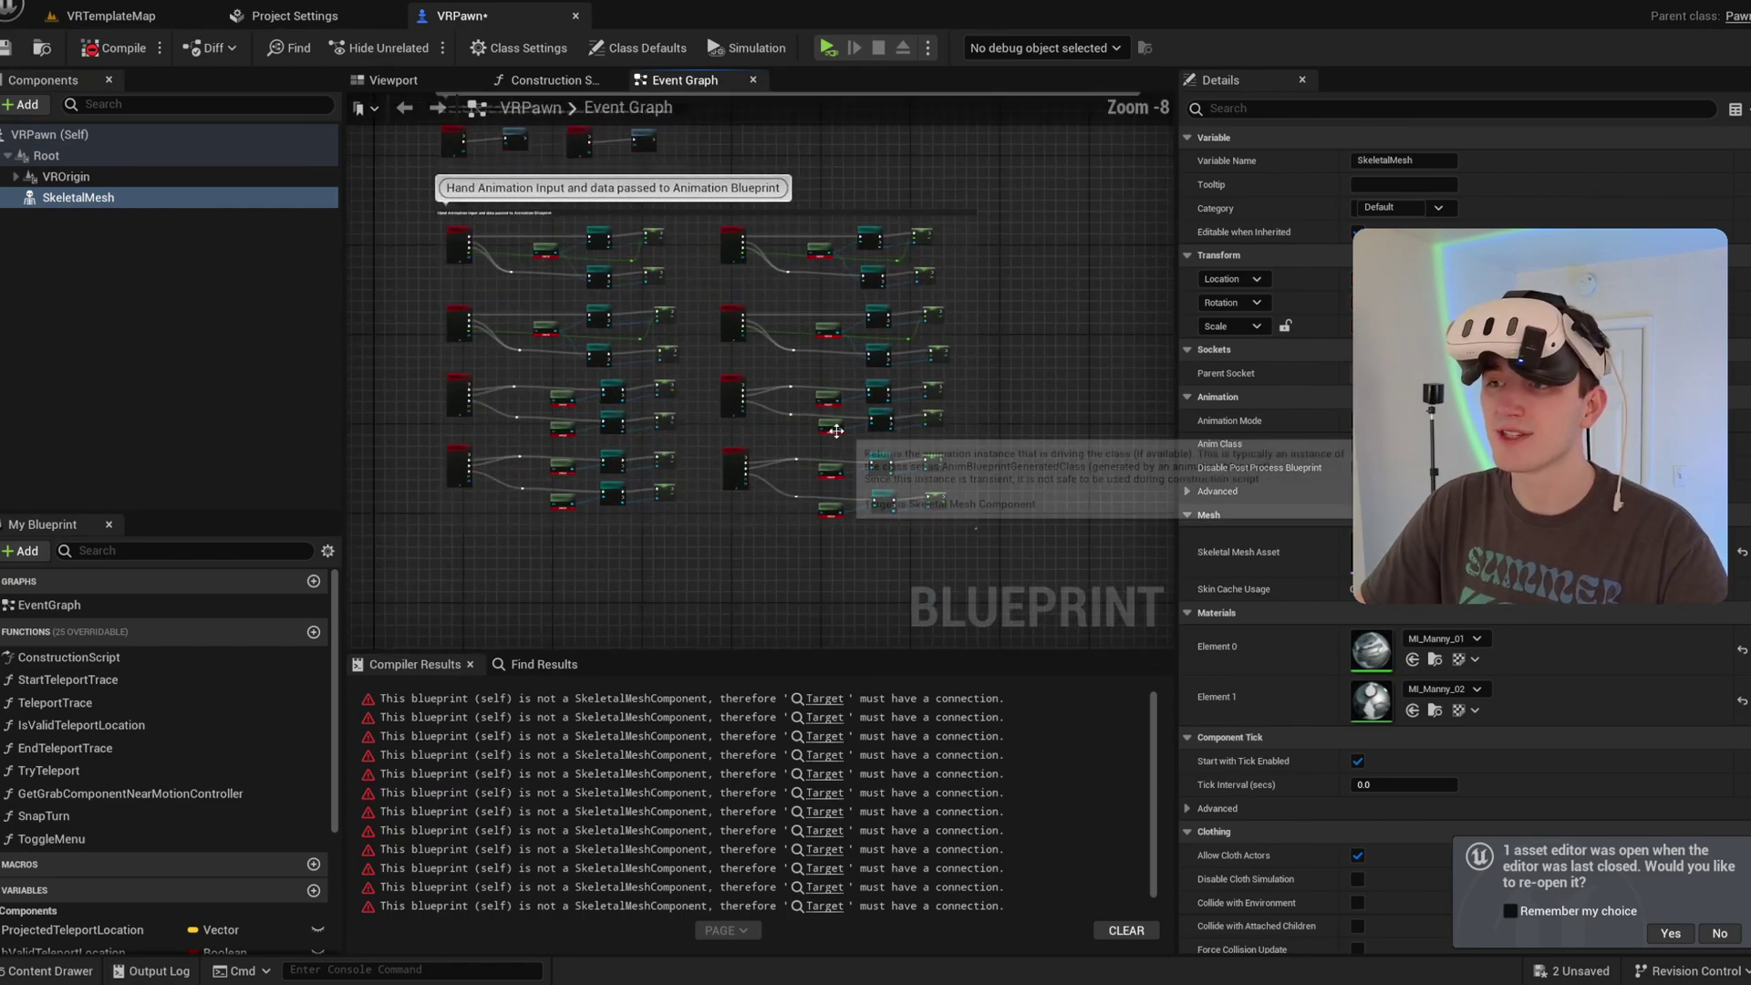
pyautogui.moveTo(1056, 553); pyautogui.dragTo(412, 195)
pyautogui.press('Delete')
pyautogui.click(124, 47)
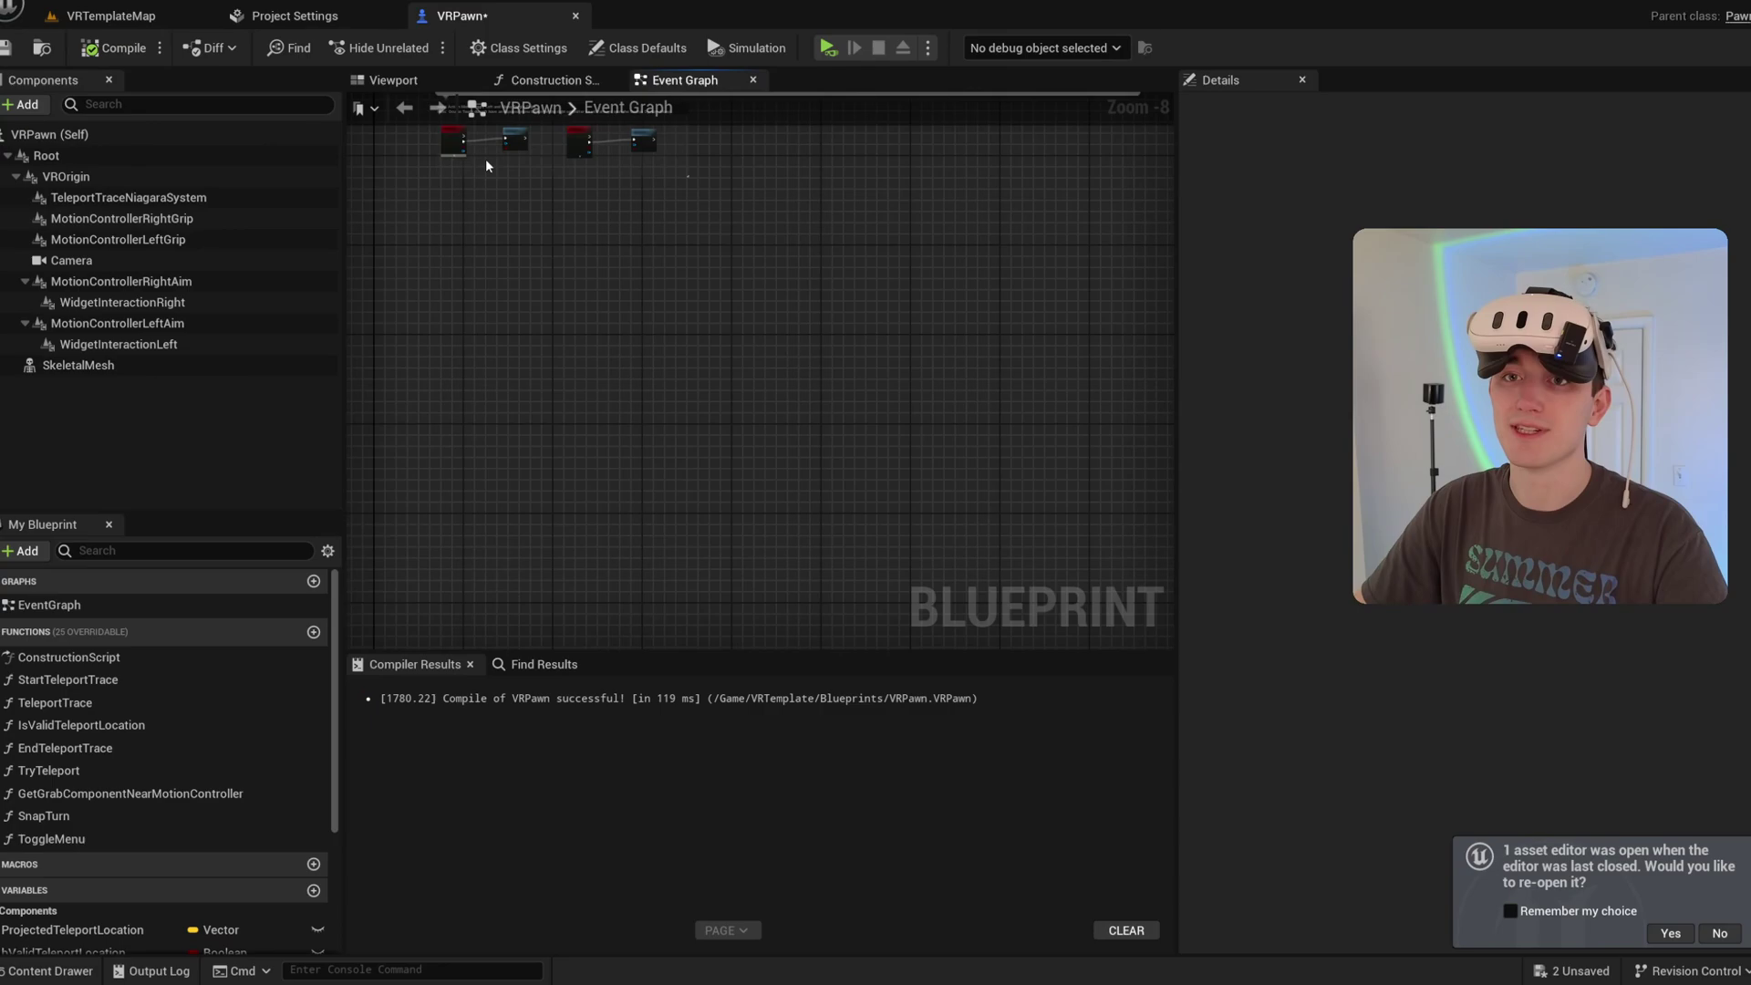
pyautogui.moveTo(485, 159); pyautogui.dragTo(818, 439, button='right')
# Step: Set the second Add Mapping Context node to IMC_VRBody_Character with Priority 1
pyautogui.scroll(7, 713, 488)
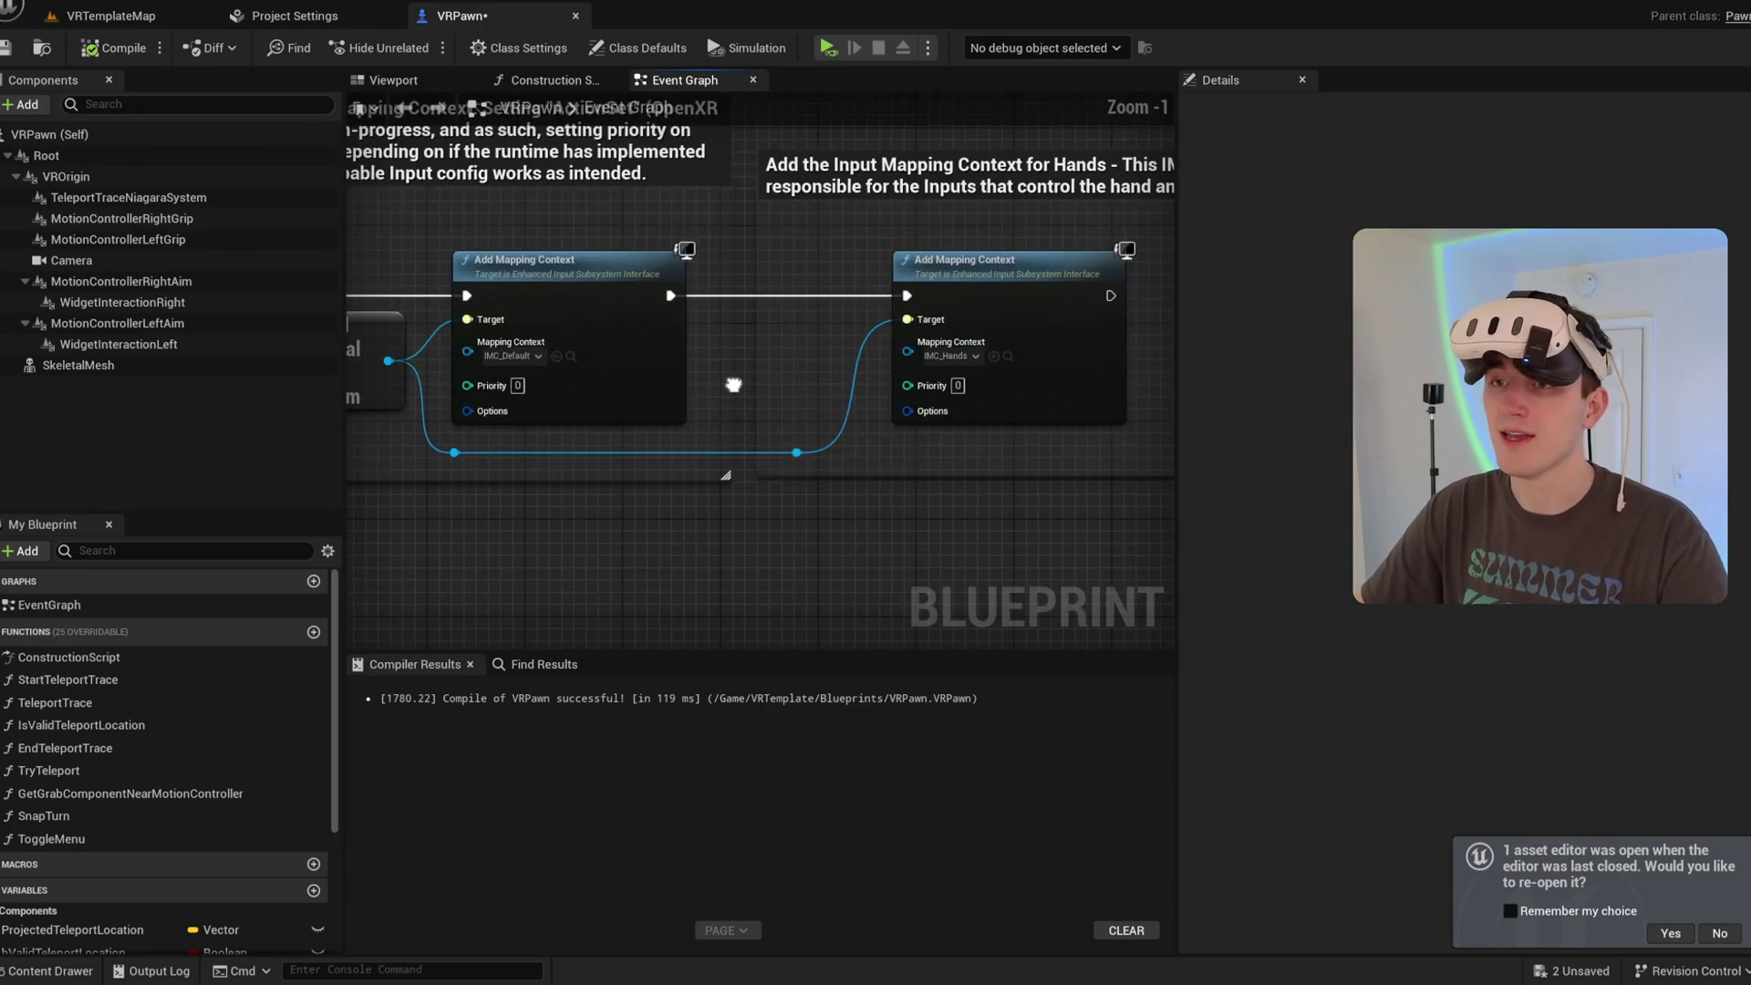
pyautogui.moveTo(738, 383); pyautogui.dragTo(676, 347, button='right')
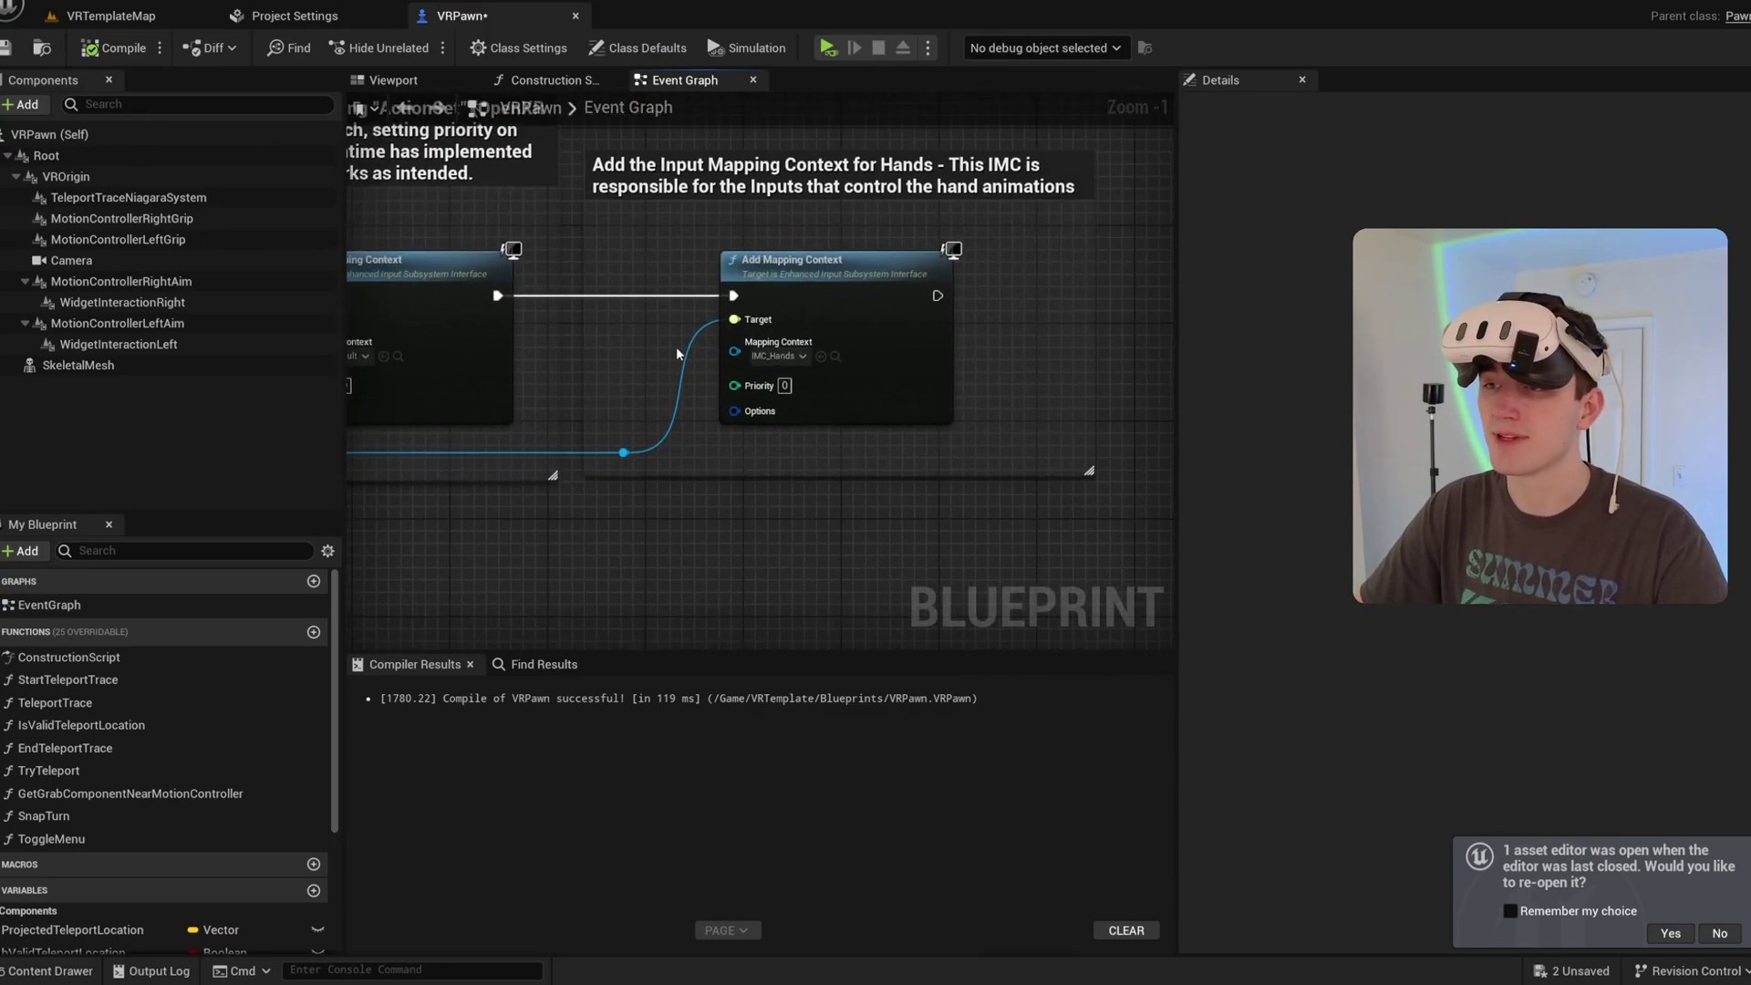
pyautogui.click(770, 357)
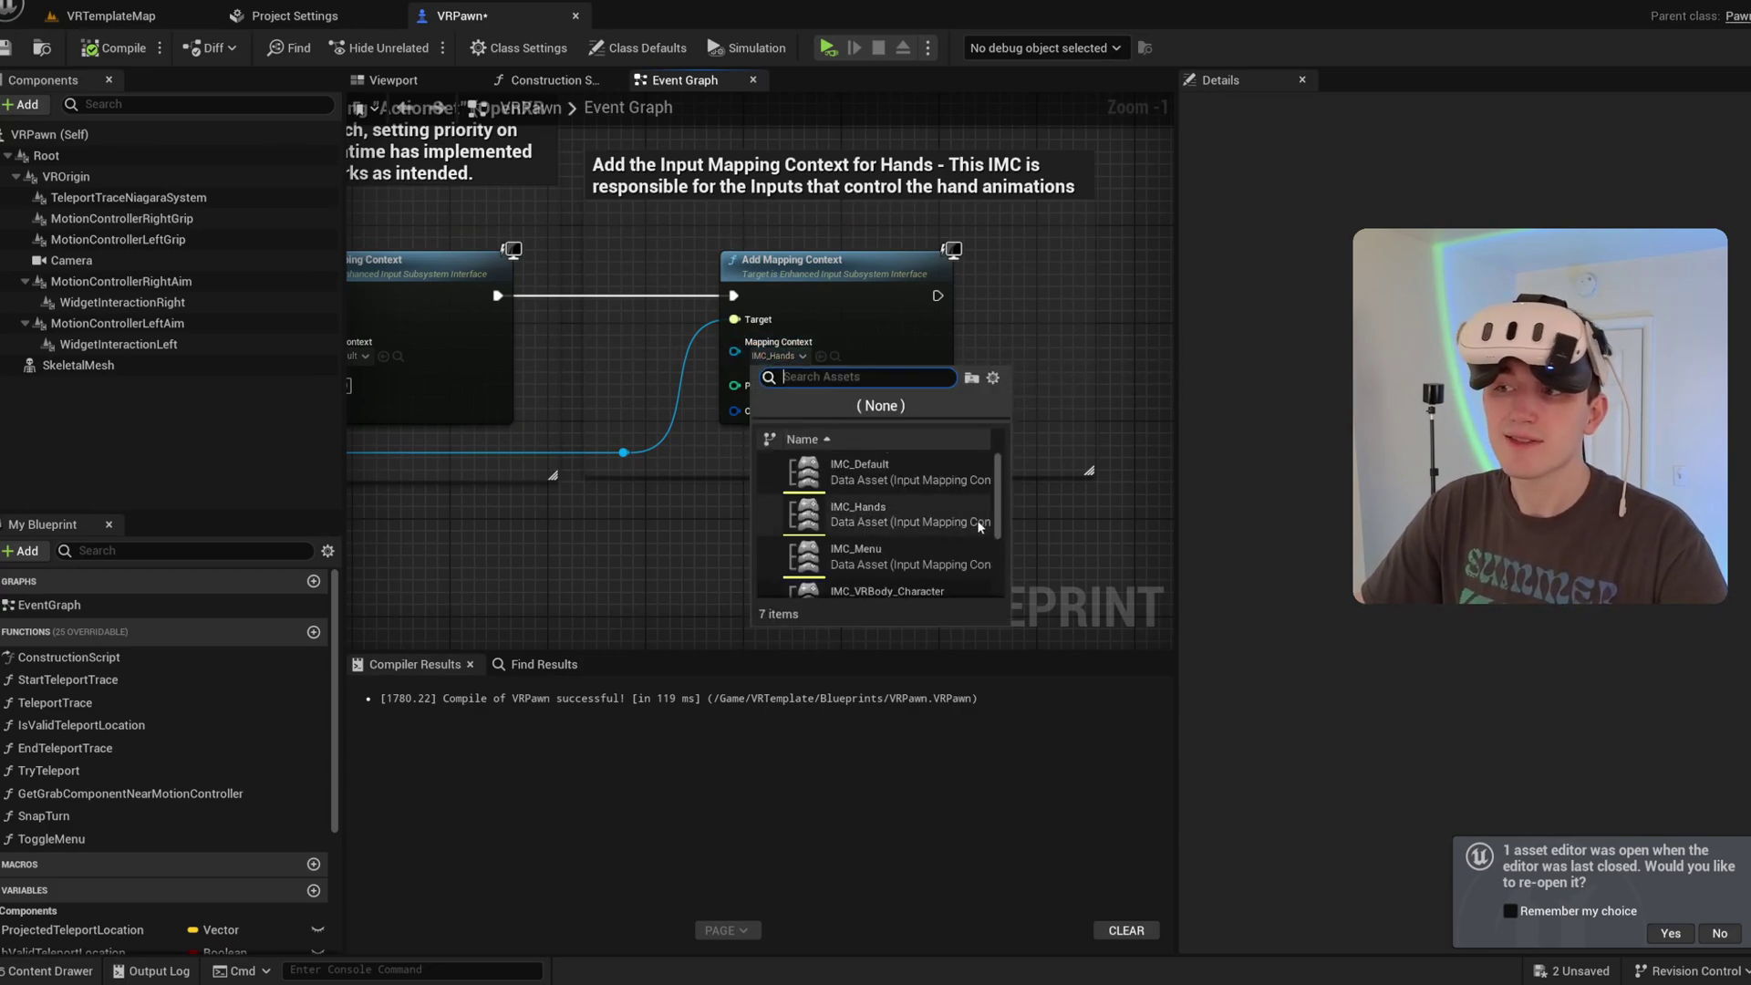
pyautogui.scroll(-1, 957, 524)
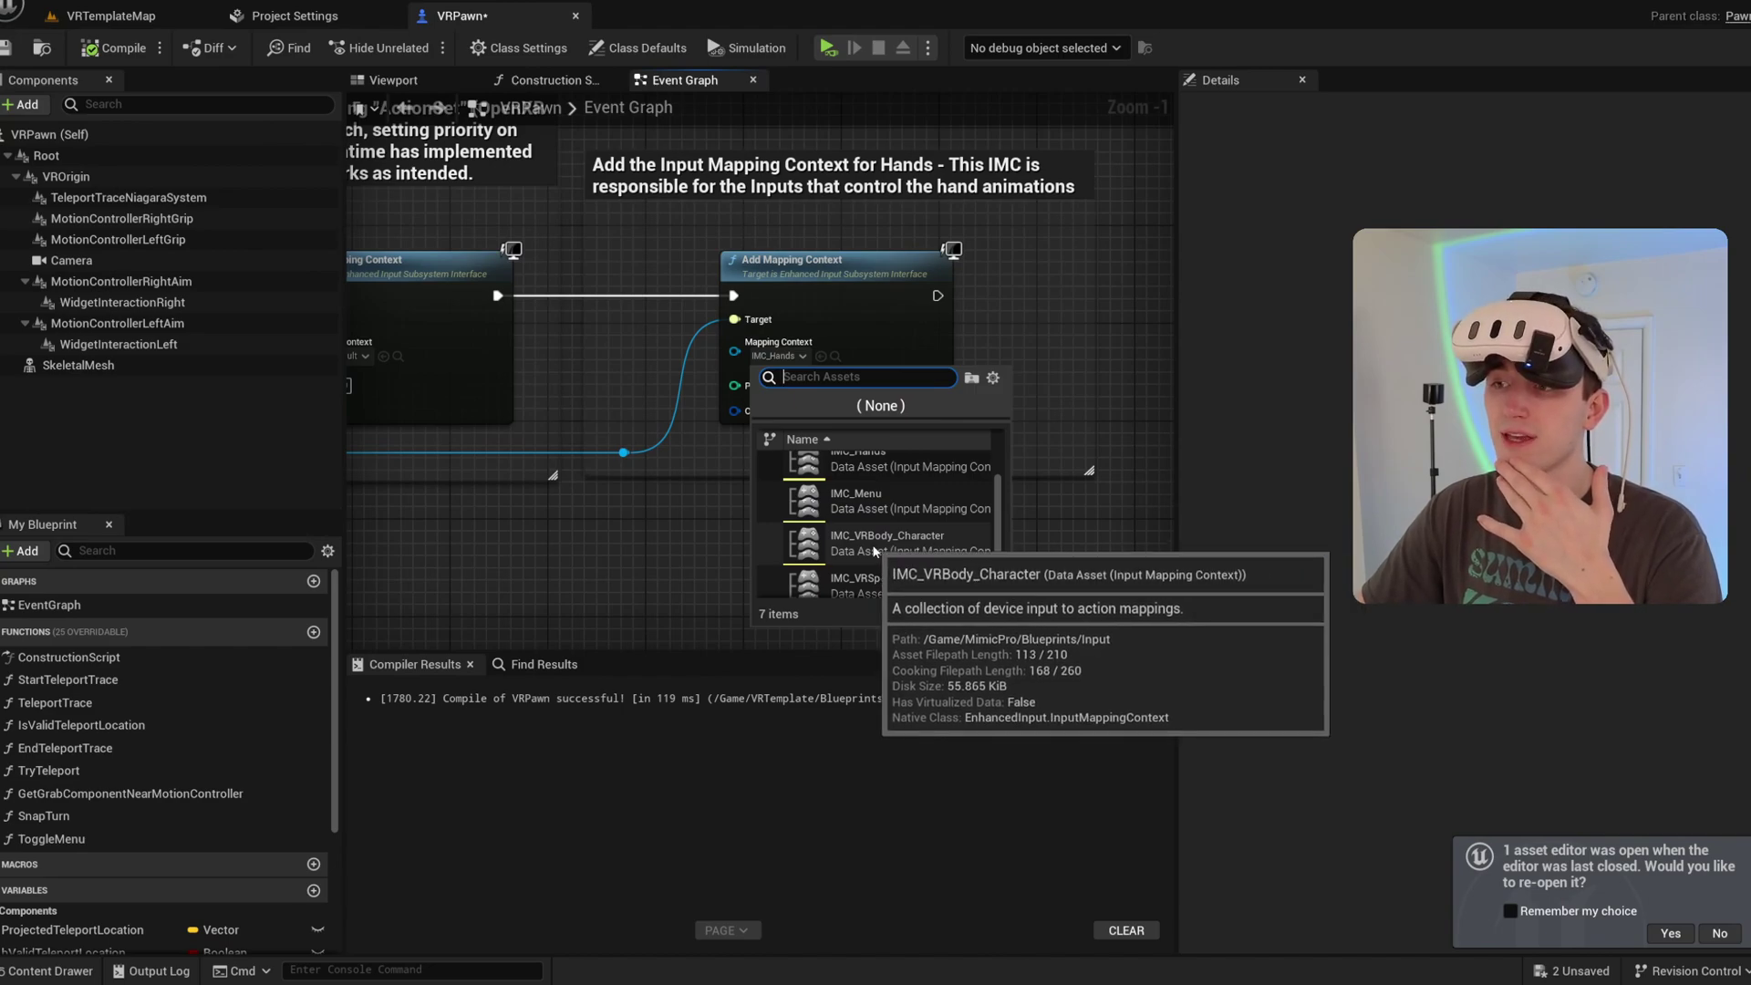
pyautogui.moveTo(883, 547)
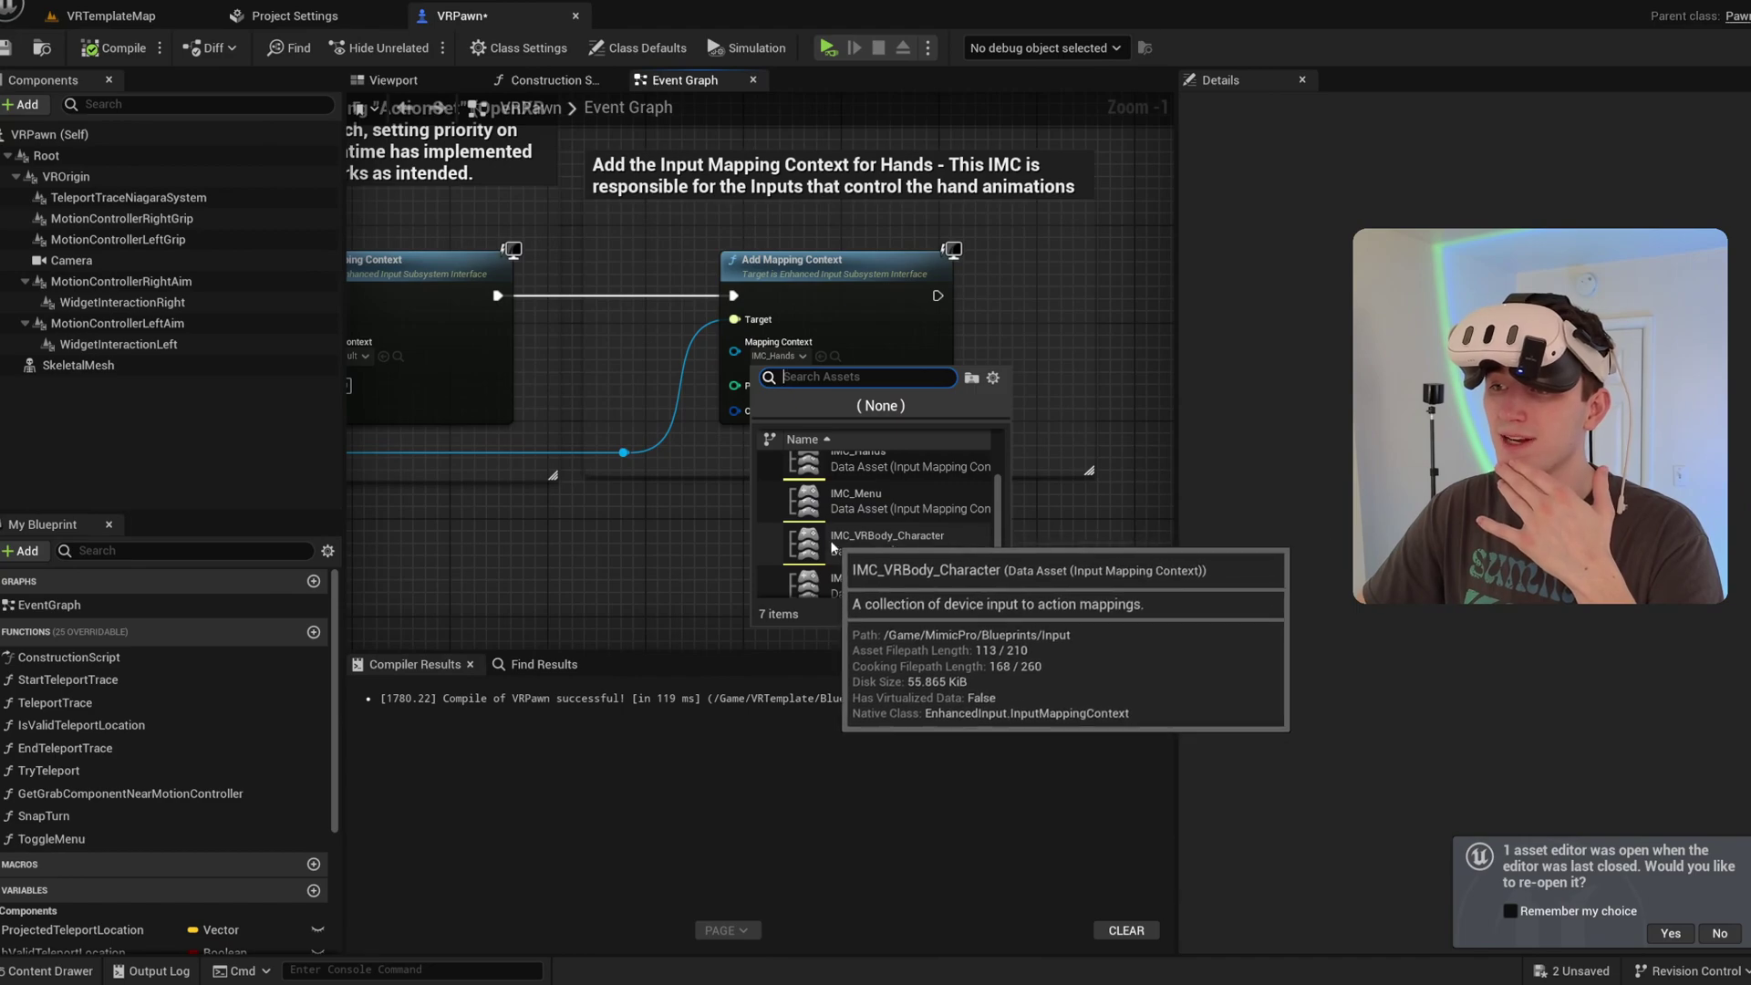
pyautogui.click(877, 544)
pyautogui.click(785, 385)
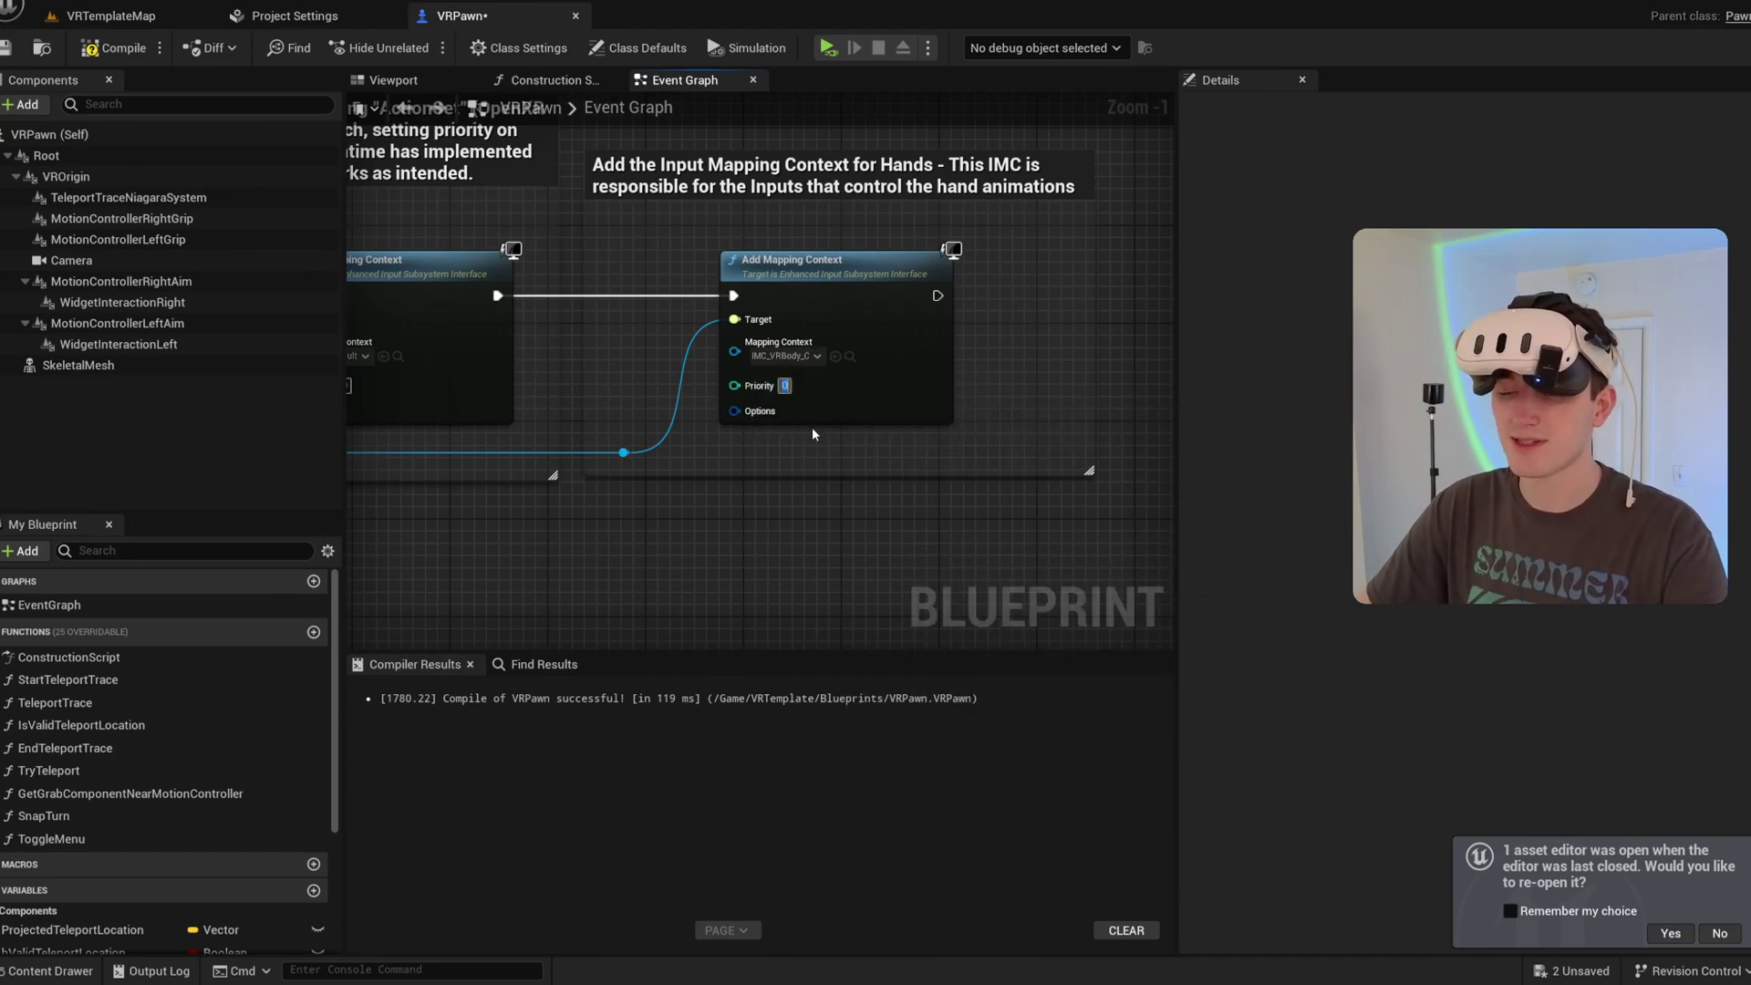
pyautogui.moveTo(549, 234); pyautogui.dragTo(675, 242, button='right')
# Step: Set OpenXR's Mappable Input Config for XR to None and save all assets
pyautogui.click(342, 18)
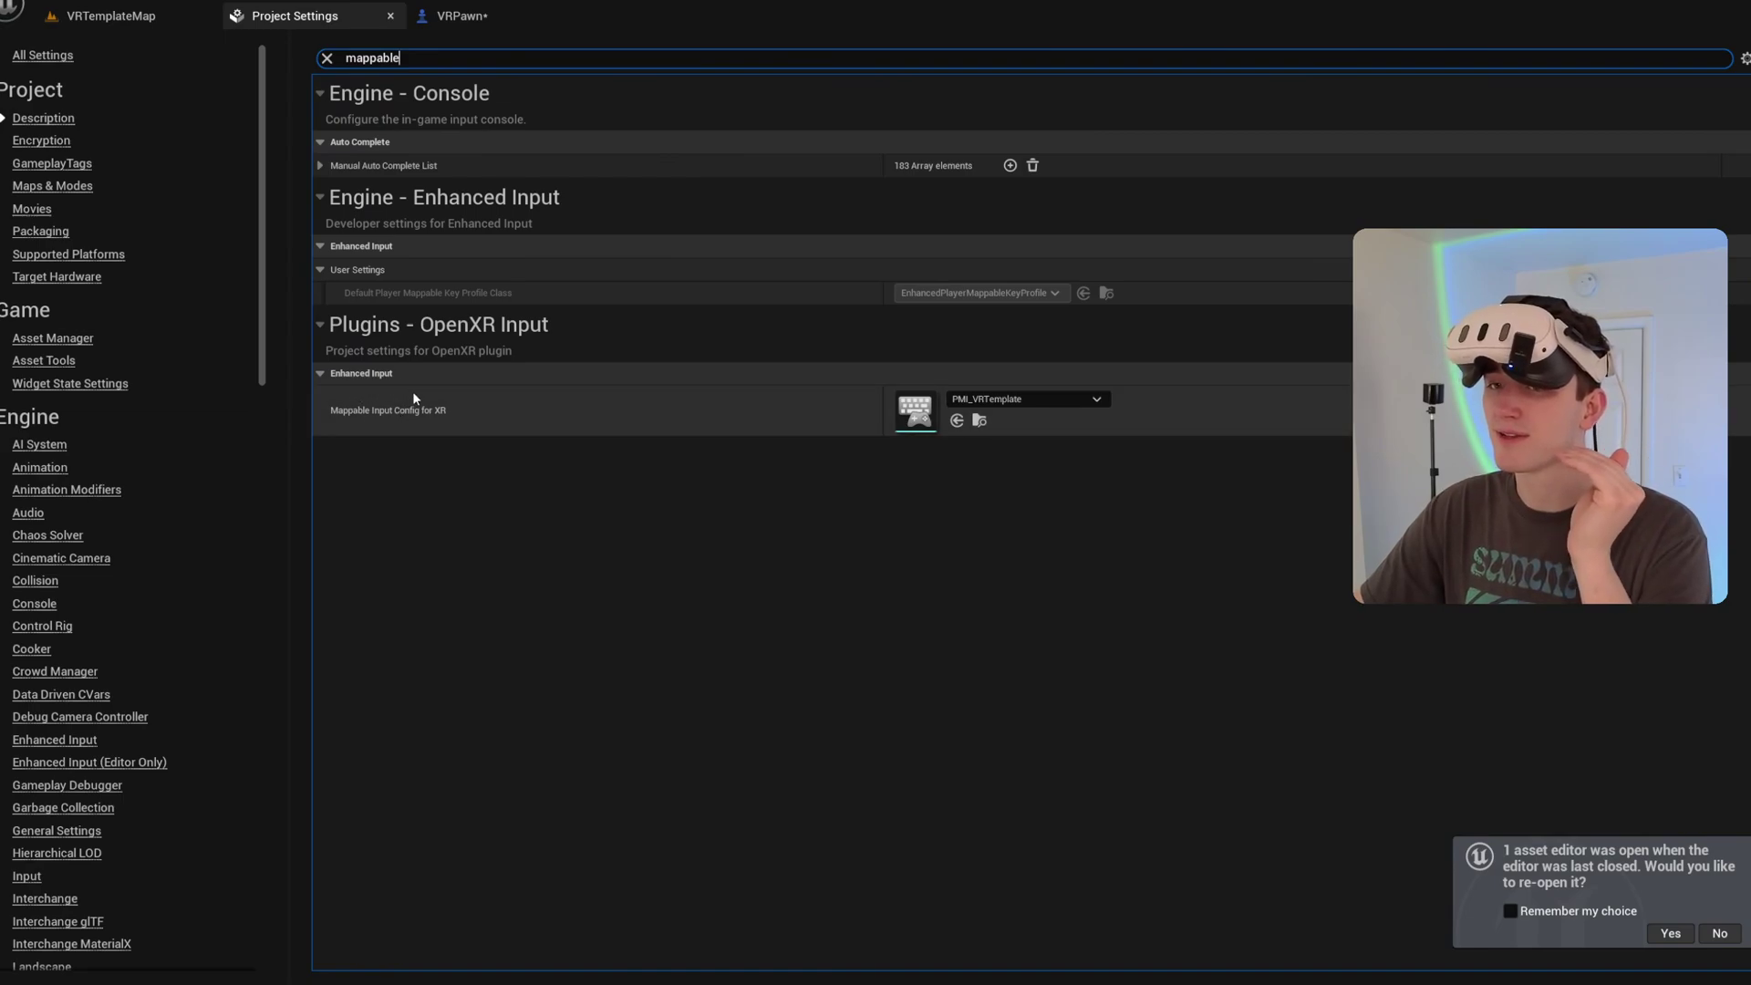
pyautogui.click(981, 400)
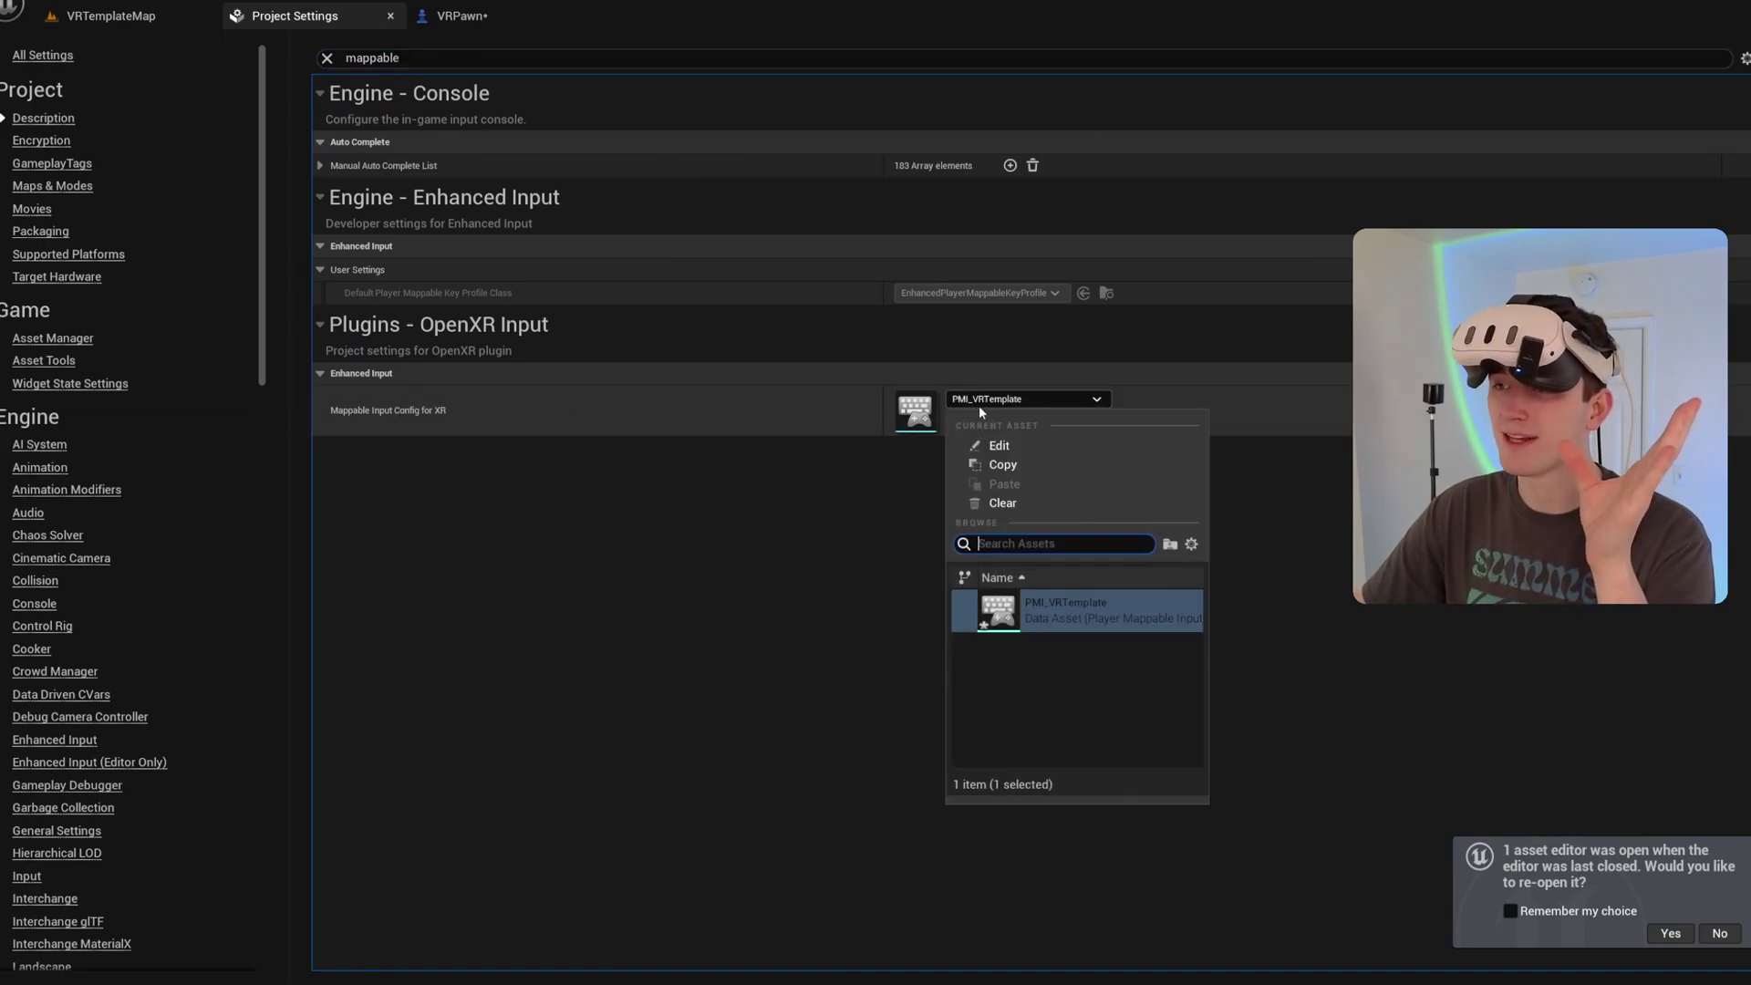
pyautogui.click(1003, 504)
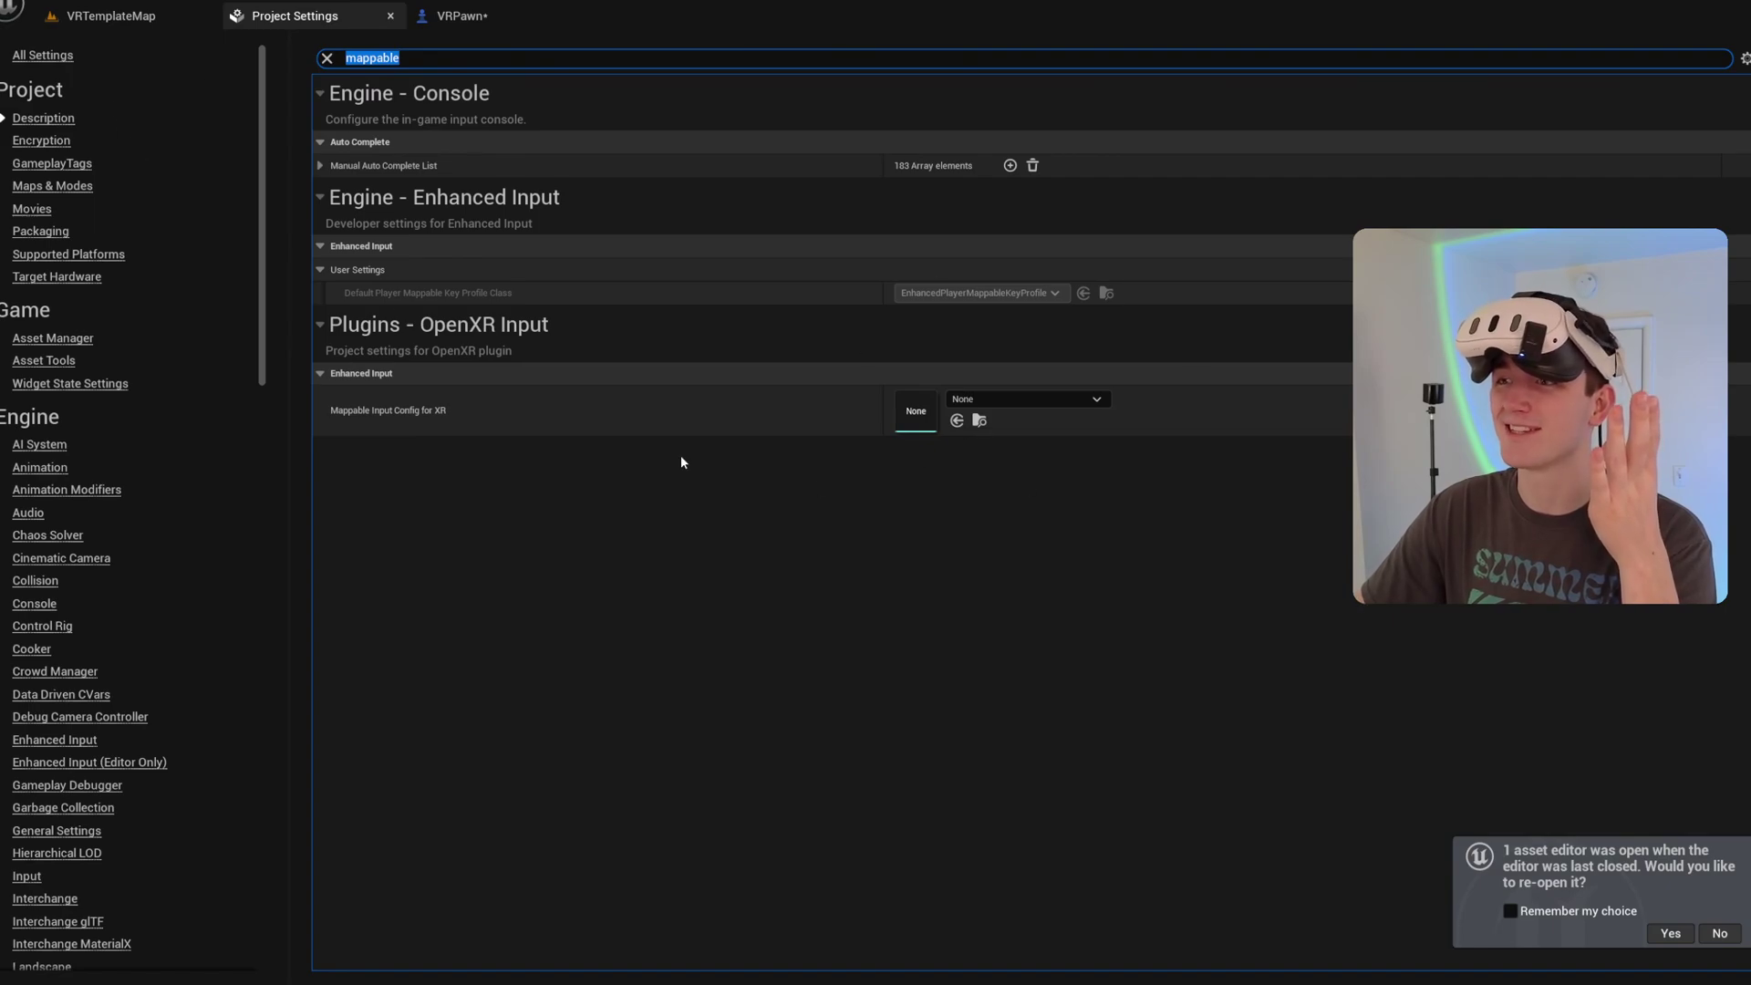
pyautogui.click(52, 2)
pyautogui.click(91, 55)
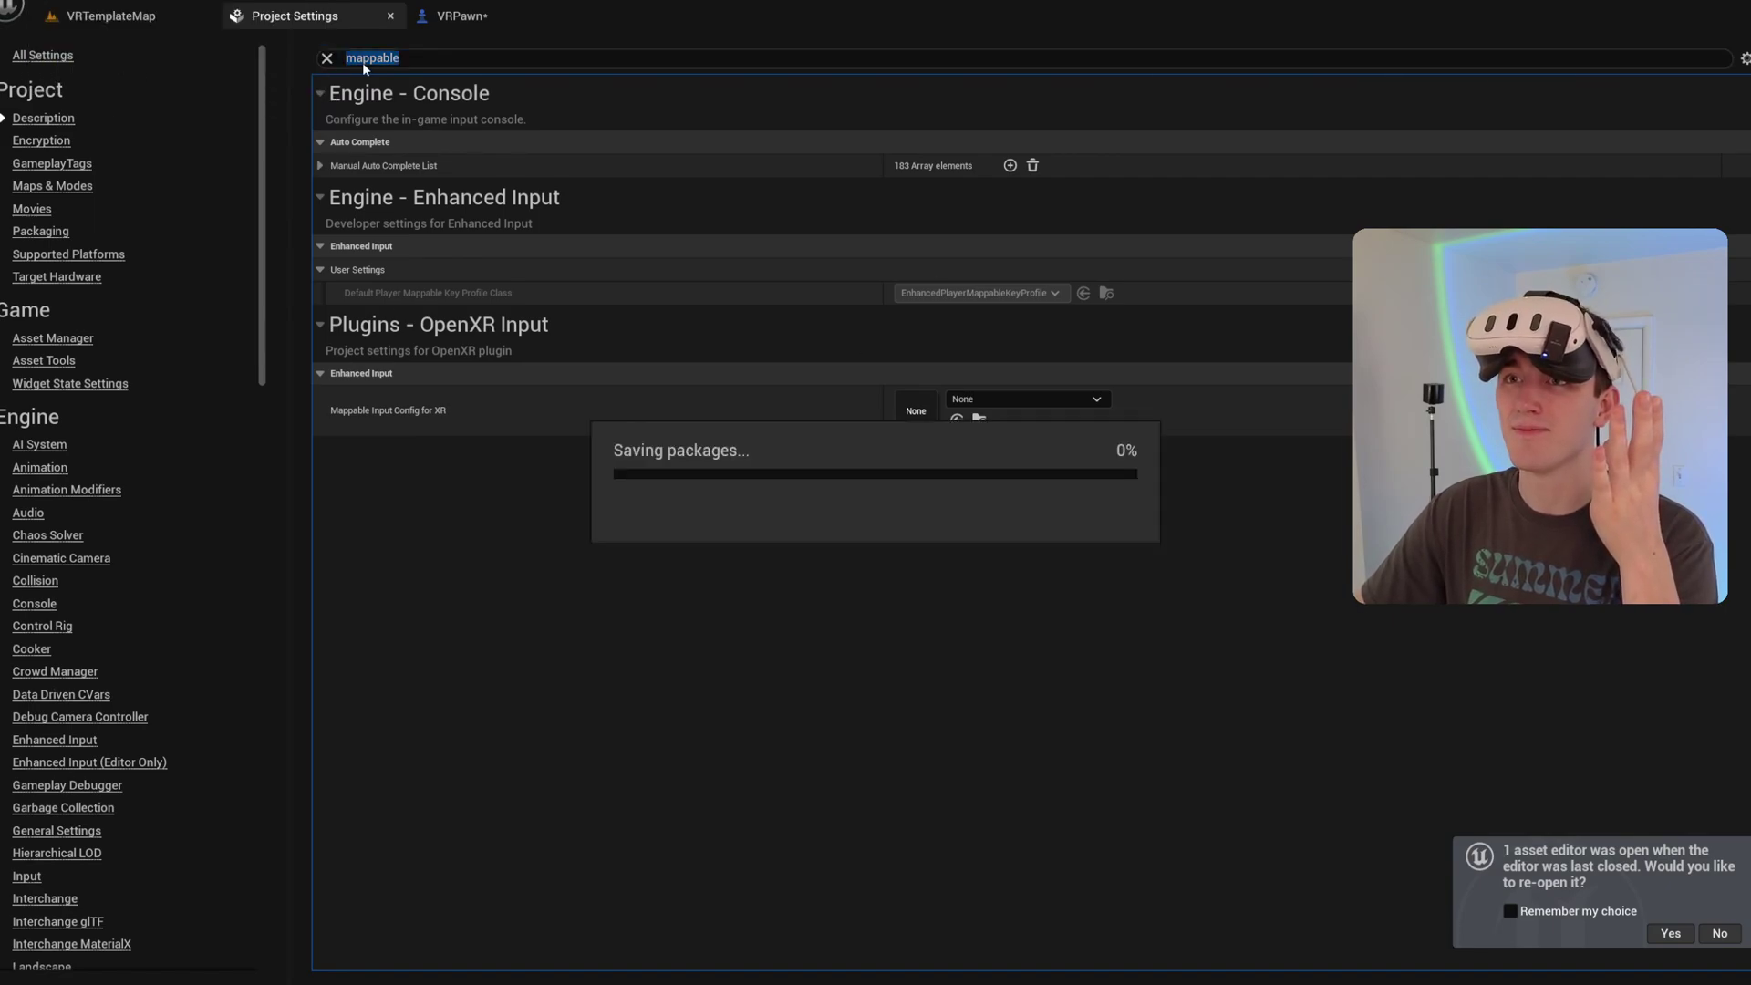
pyautogui.click(461, 16)
# Step: Add a BP_VRBodyComponent to VRPawn by searching 'vrbod'
pyautogui.moveTo(856, 423); pyautogui.dragTo(748, 321, button='right')
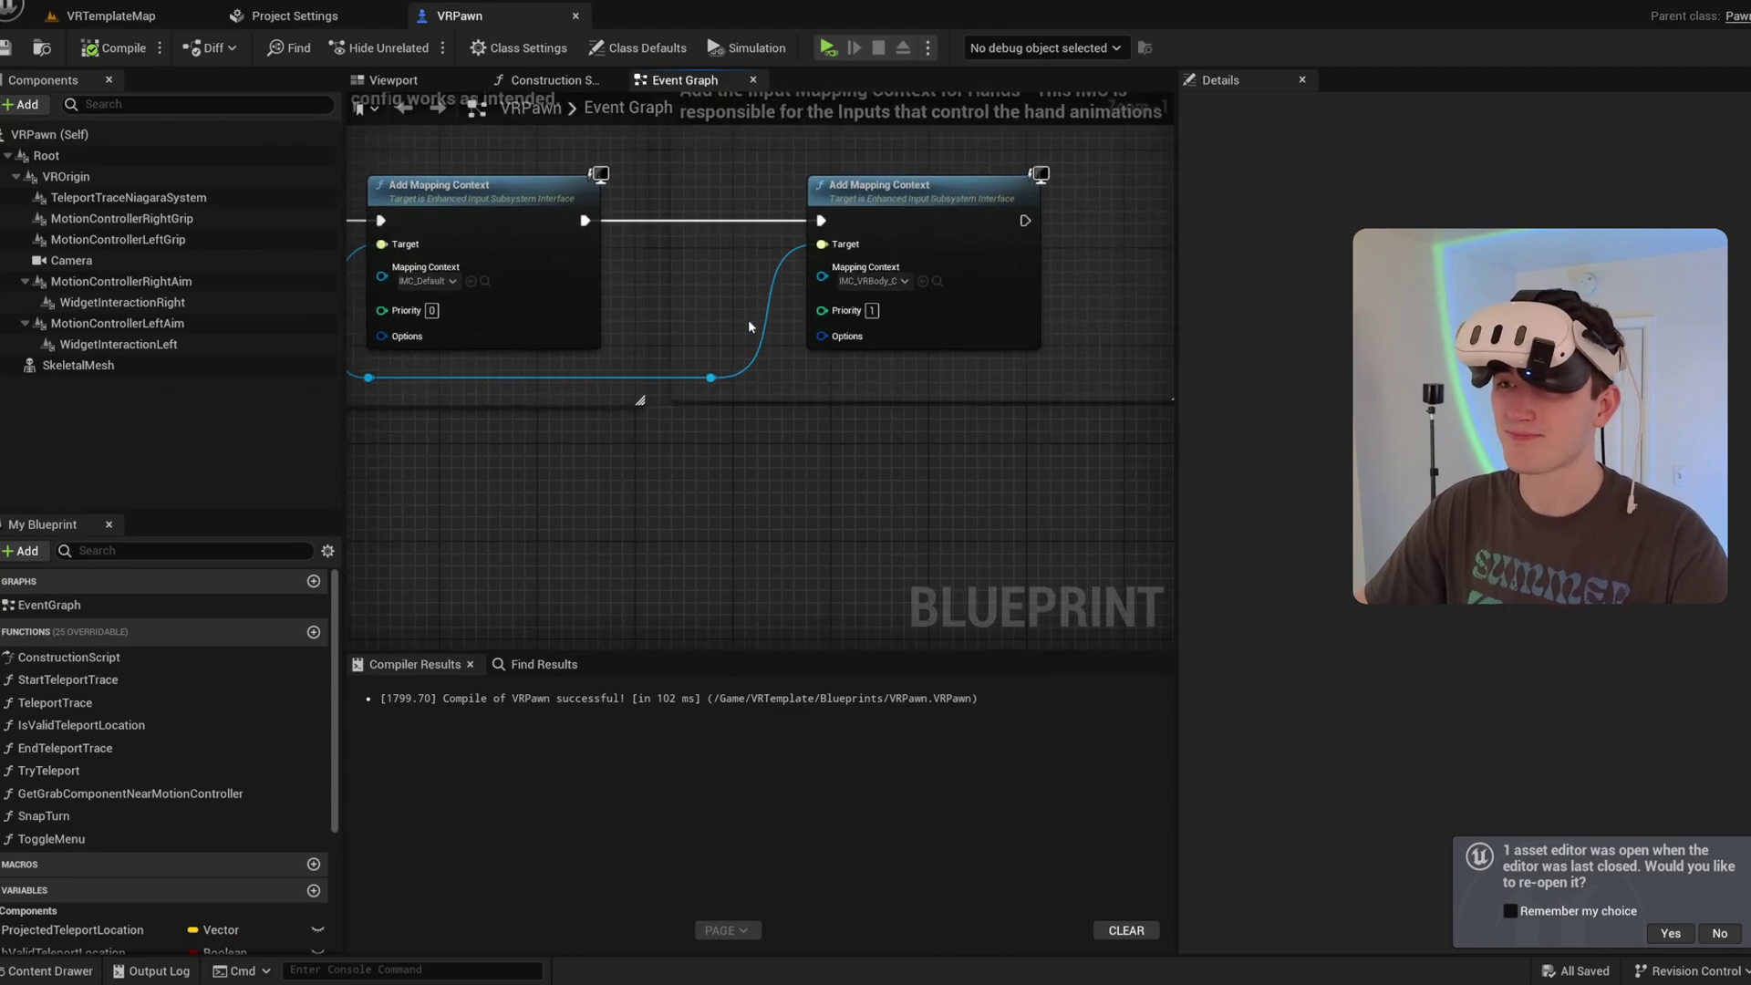
pyautogui.click(310, 15)
pyautogui.click(461, 15)
pyautogui.scroll(-4, 790, 305)
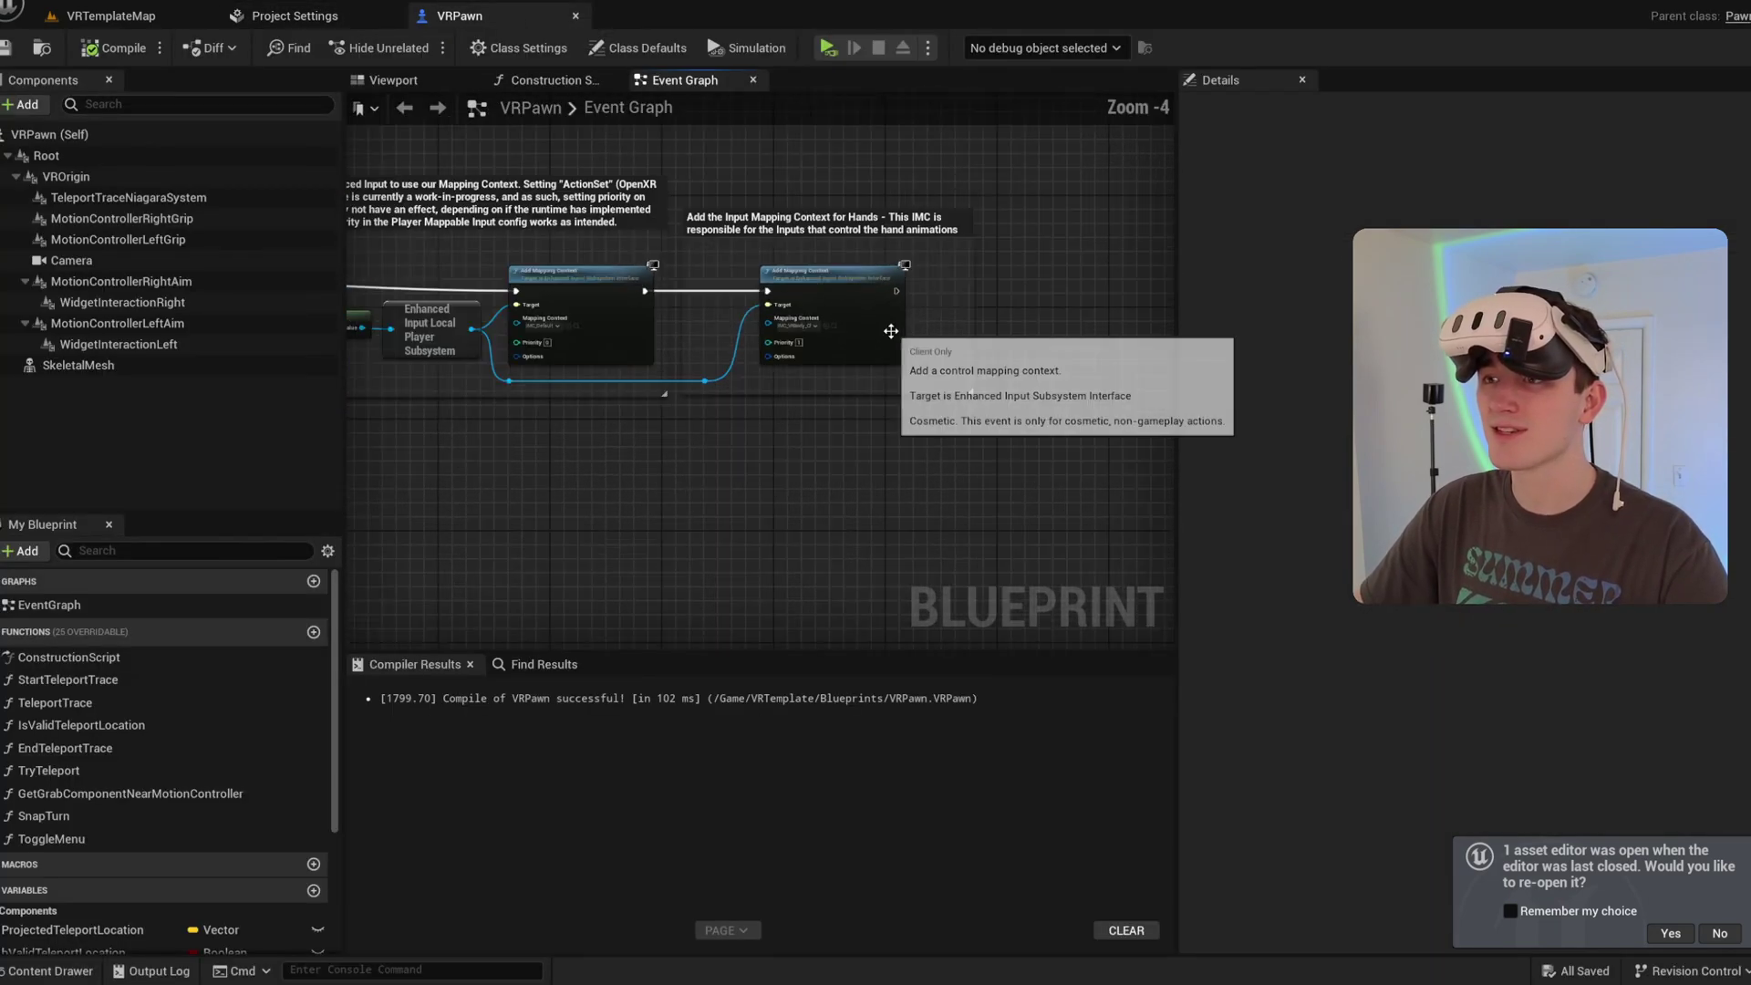
pyautogui.click(20, 104)
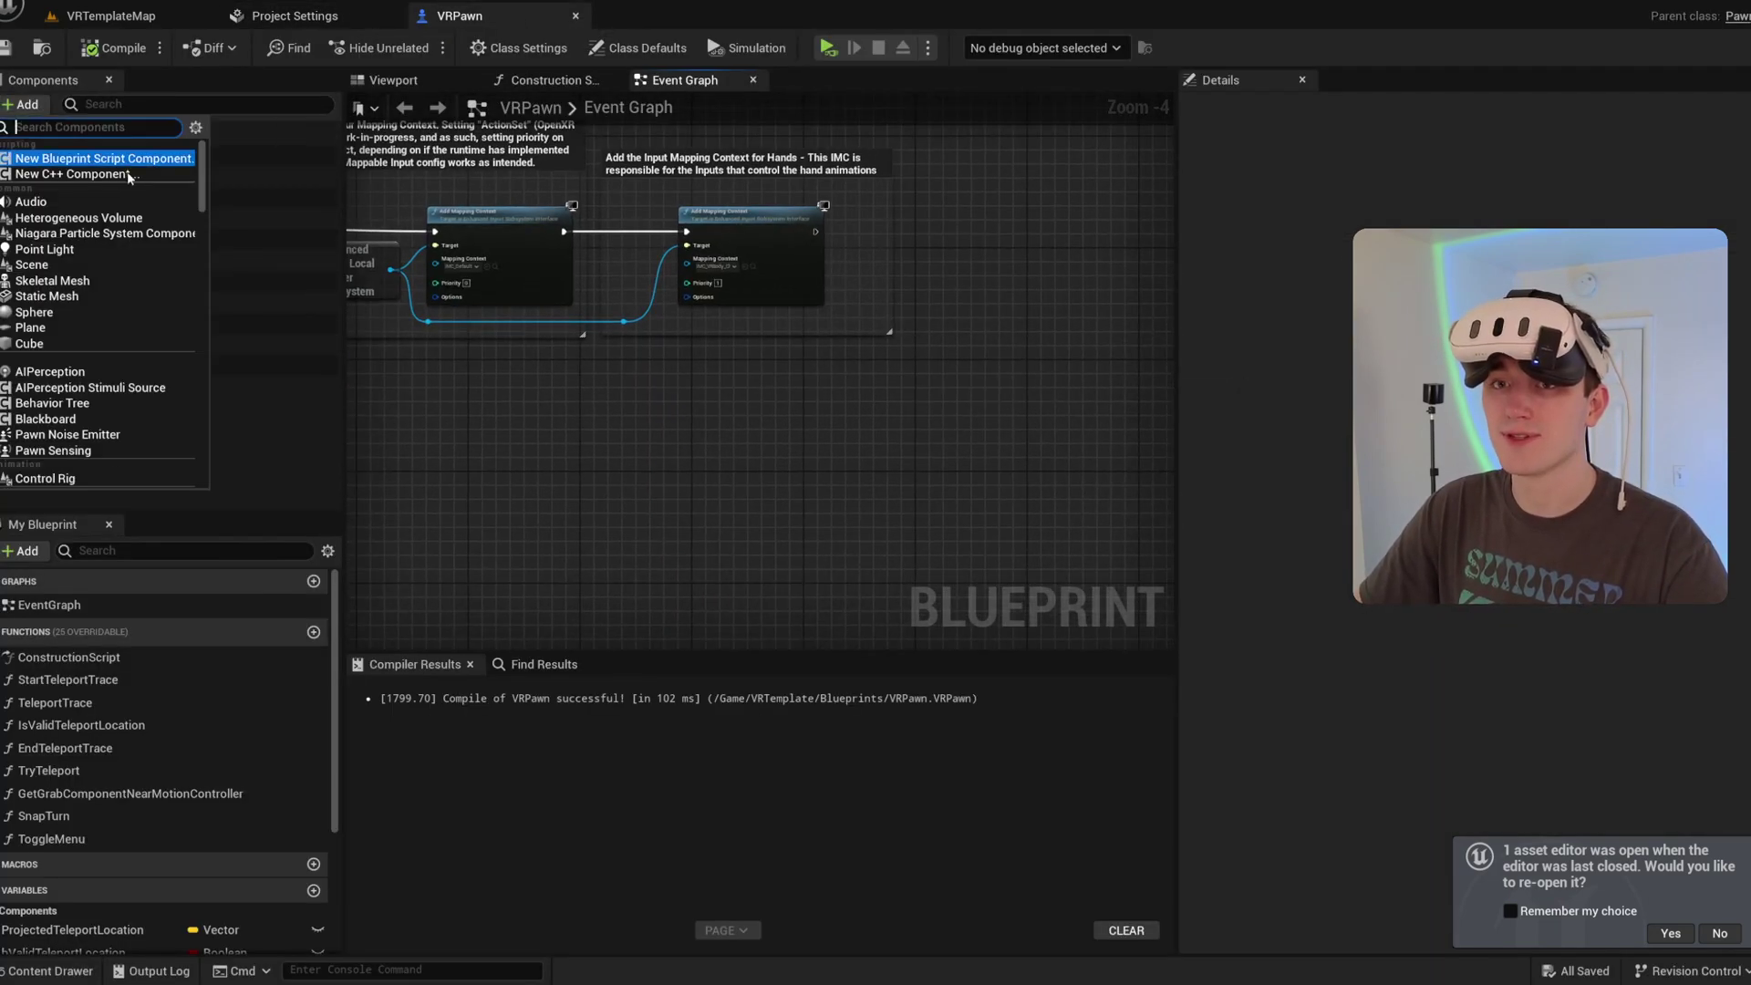
pyautogui.write('vrbod')
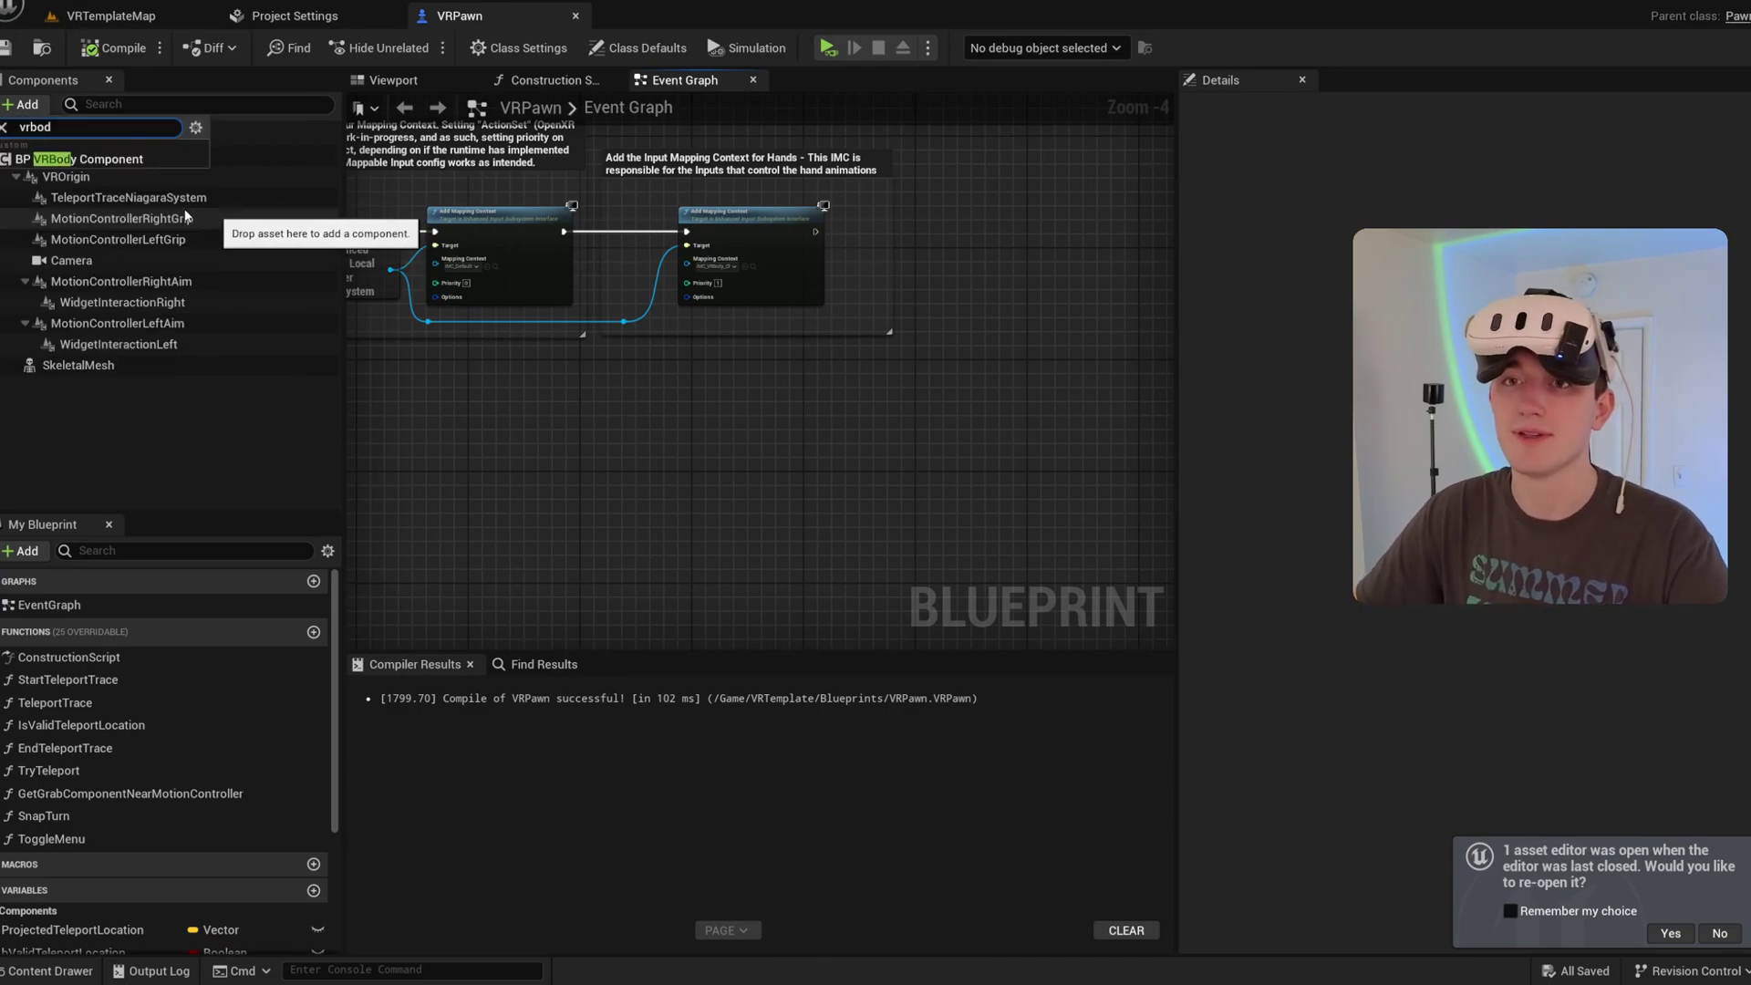
pyautogui.press('Return')
# Step: Place a BP_VRBodyComponent reference in the graph feeding a Set References & Initialize Solving node
pyautogui.click(245, 421)
pyautogui.click(96, 385)
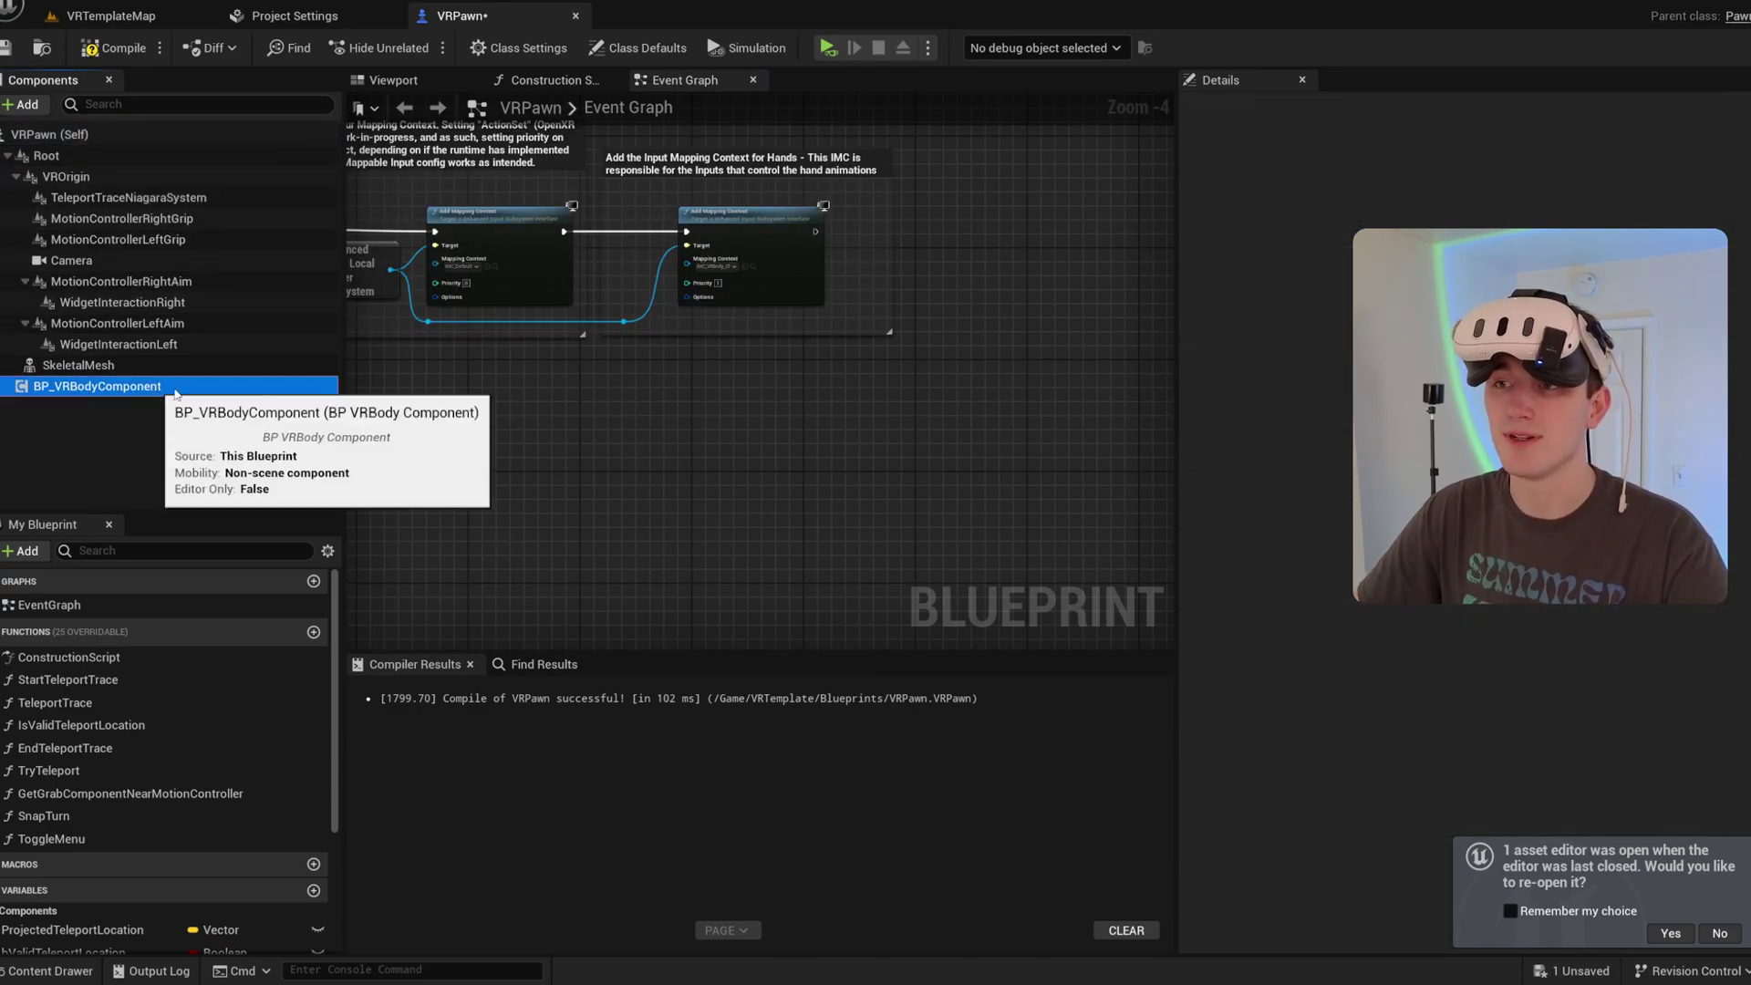
pyautogui.scroll(3, 780, 463)
pyautogui.moveTo(95, 386); pyautogui.dragTo(873, 376)
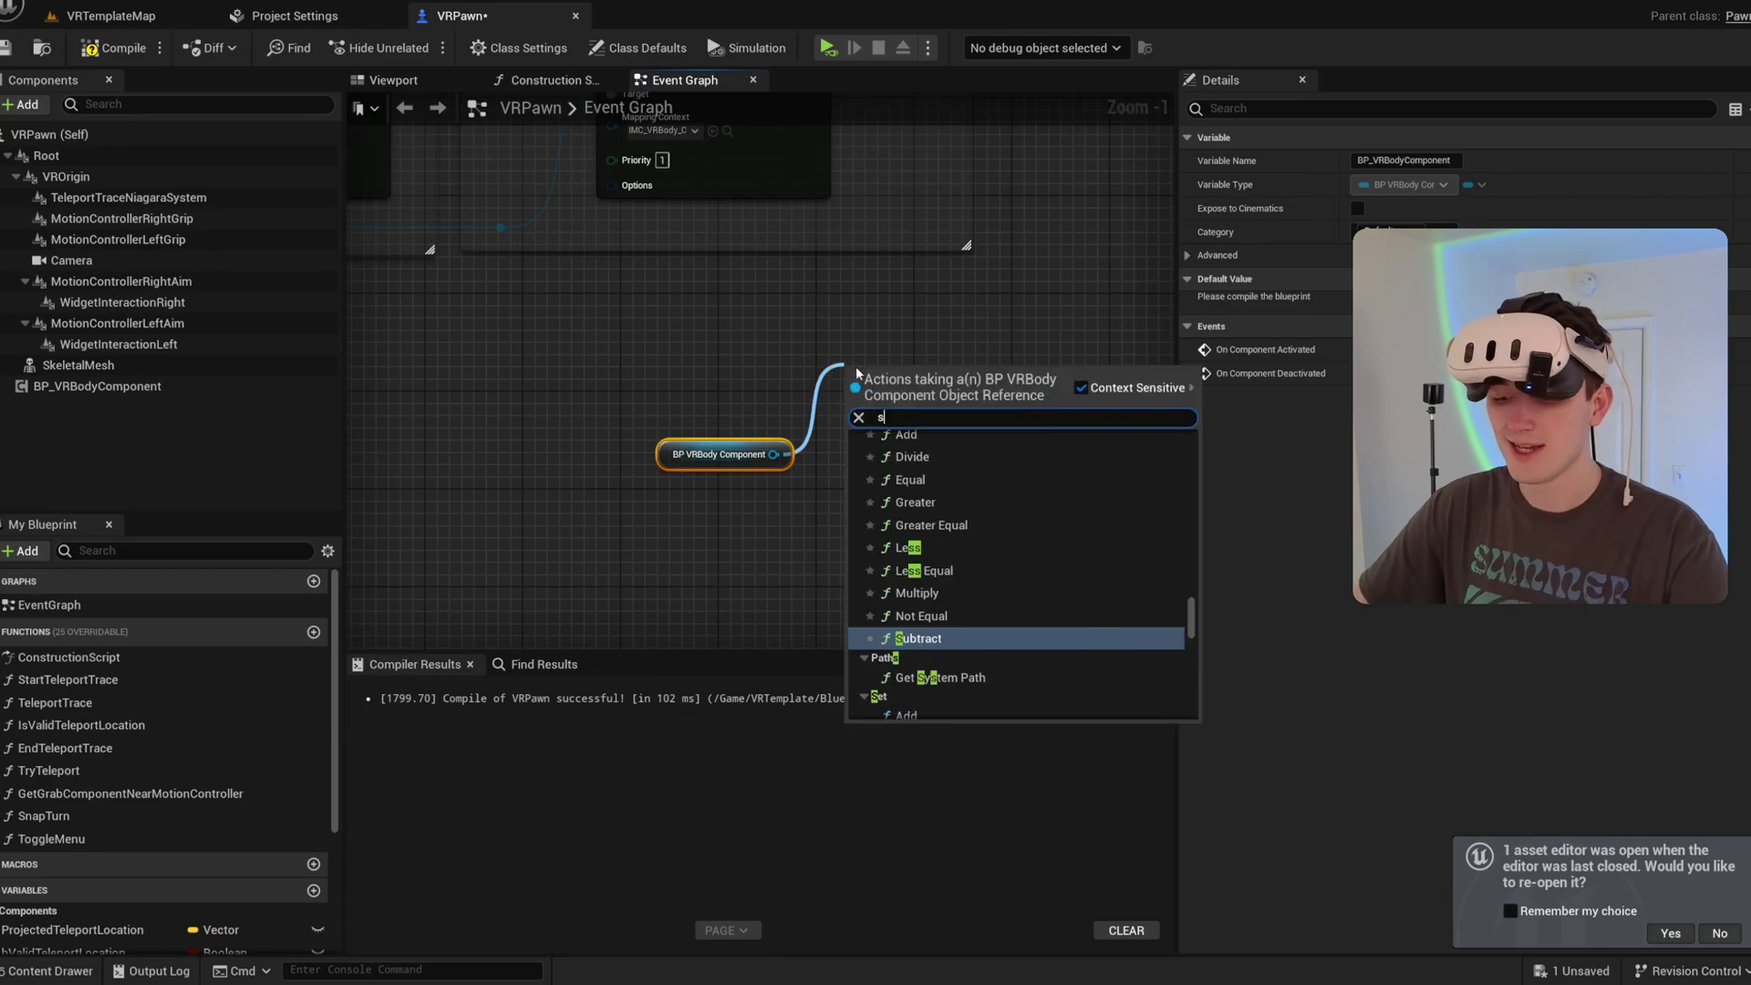
pyautogui.write('set ref')
pyautogui.click(1058, 453)
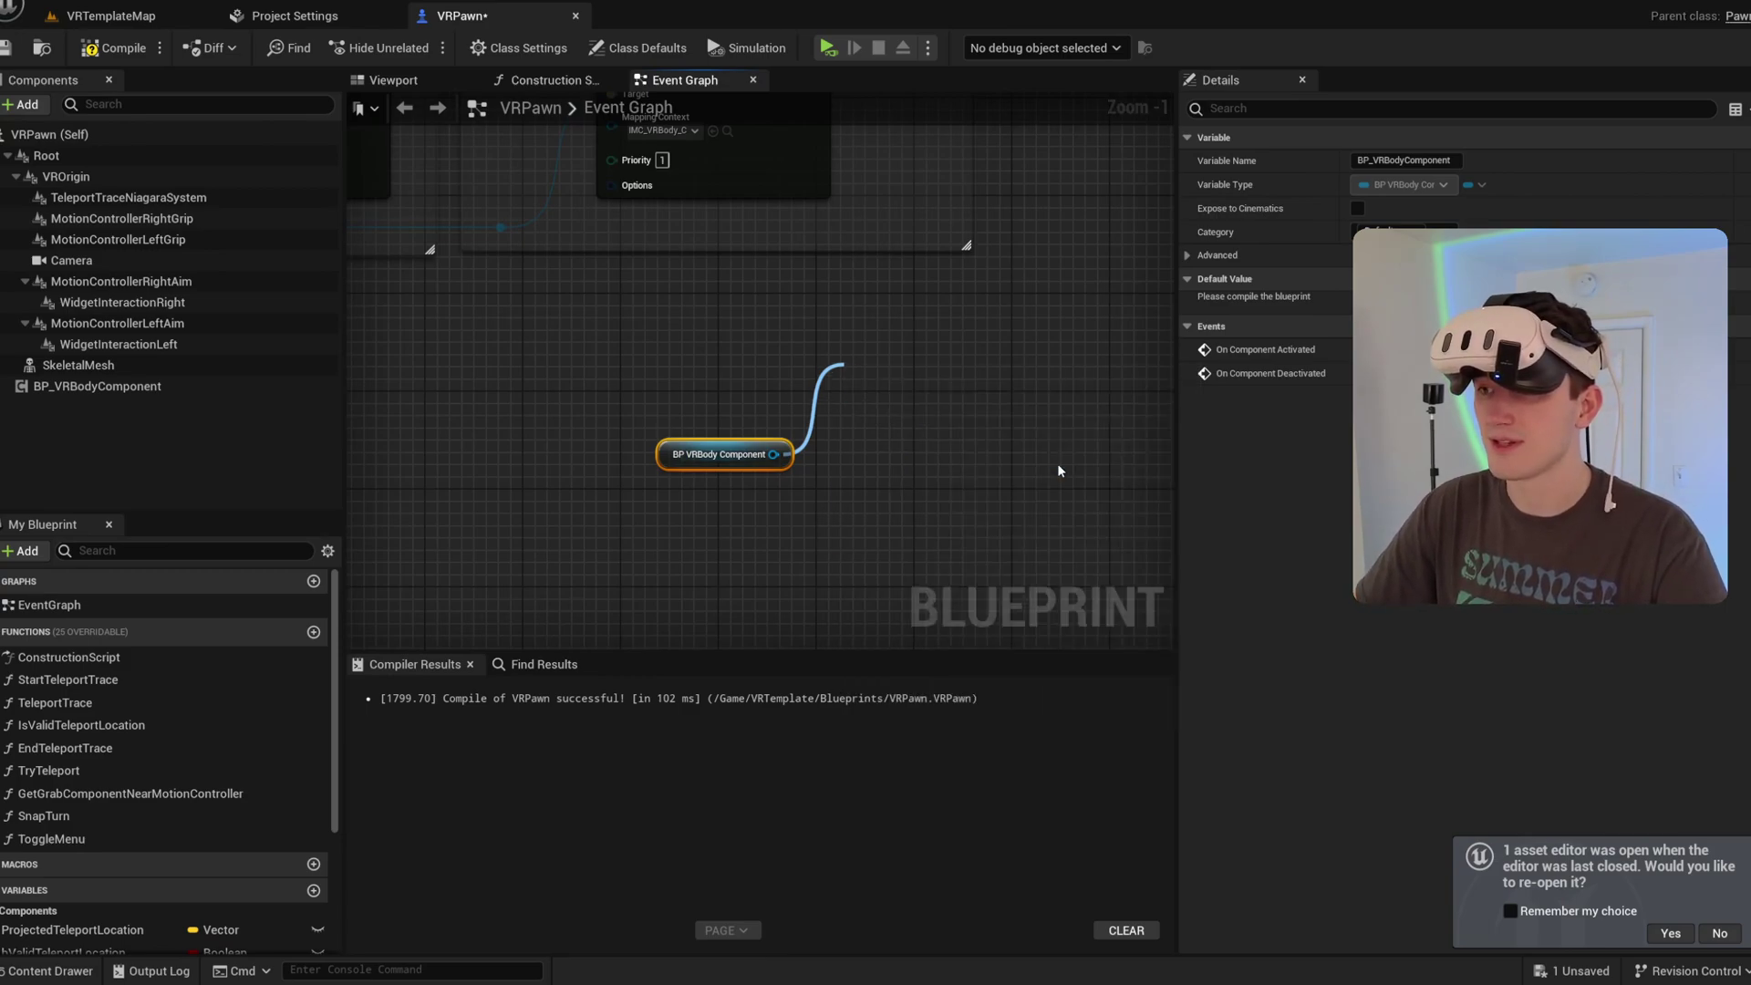
# Step: Wire Camera, MotionControllerLeftGrip, MotionControllerRightGrip and SkeletalMesh into the Set References inputs
pyautogui.moveTo(742, 464); pyautogui.dragTo(739, 410)
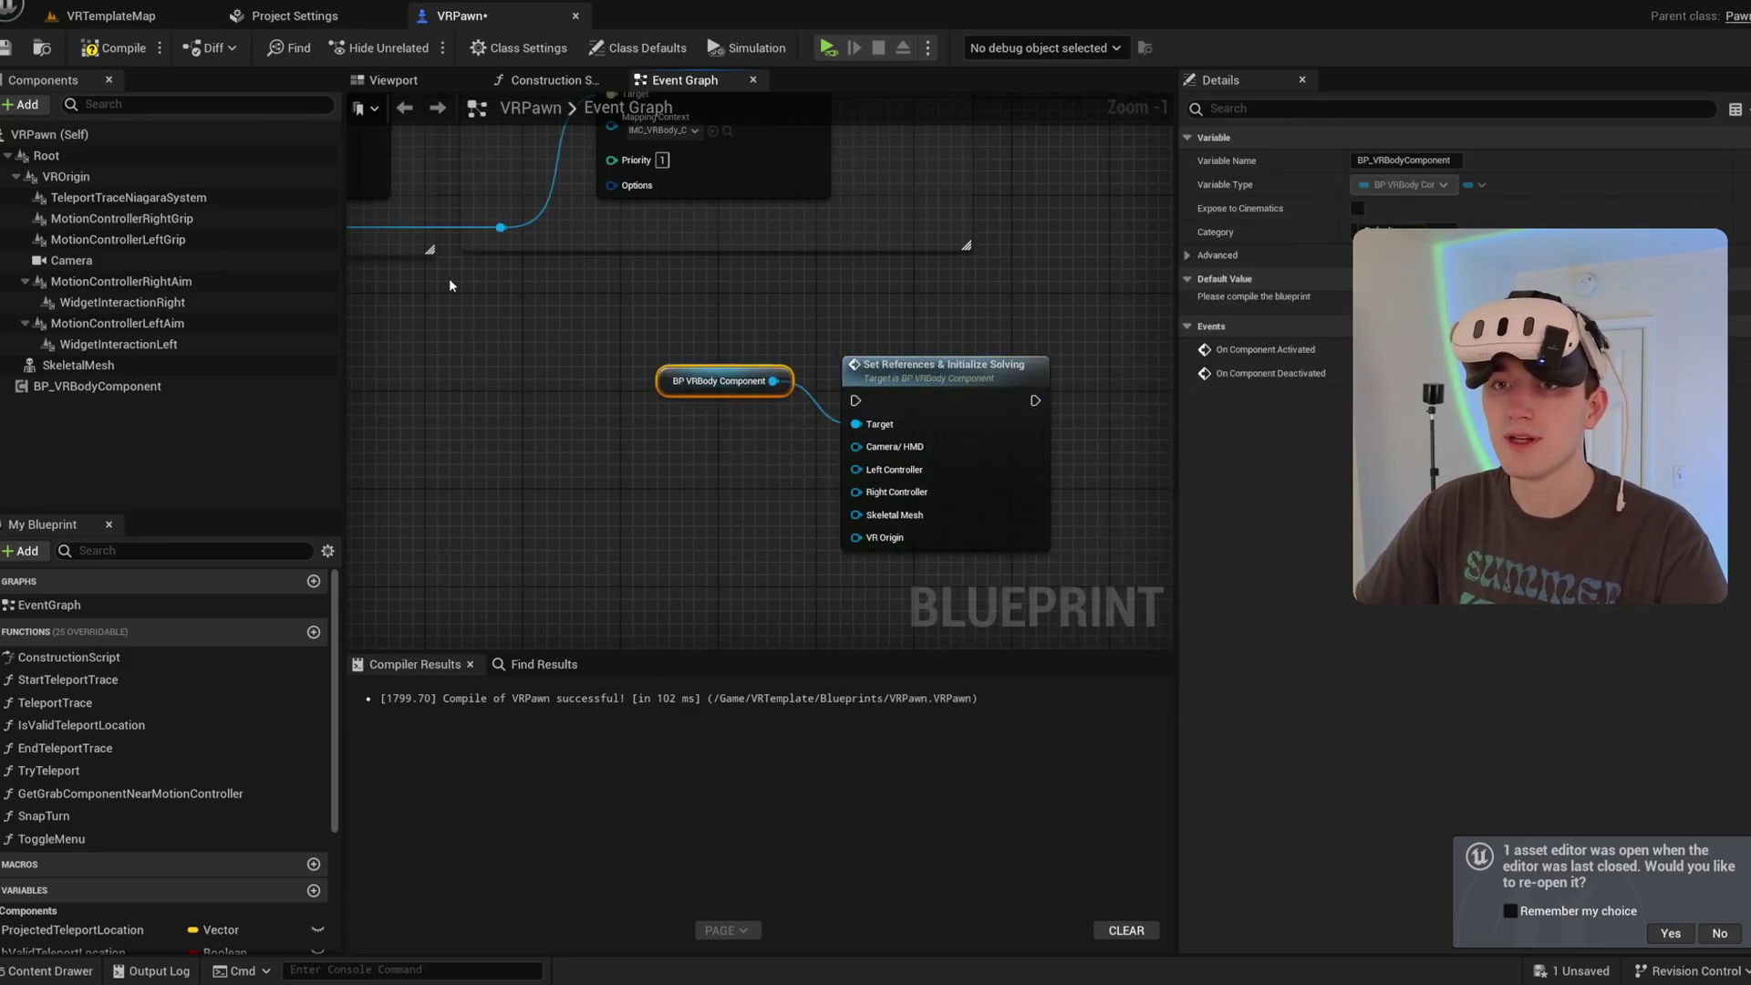
pyautogui.moveTo(449, 285); pyautogui.dragTo(373, 226, button='right')
pyautogui.moveTo(71, 260); pyautogui.dragTo(754, 392)
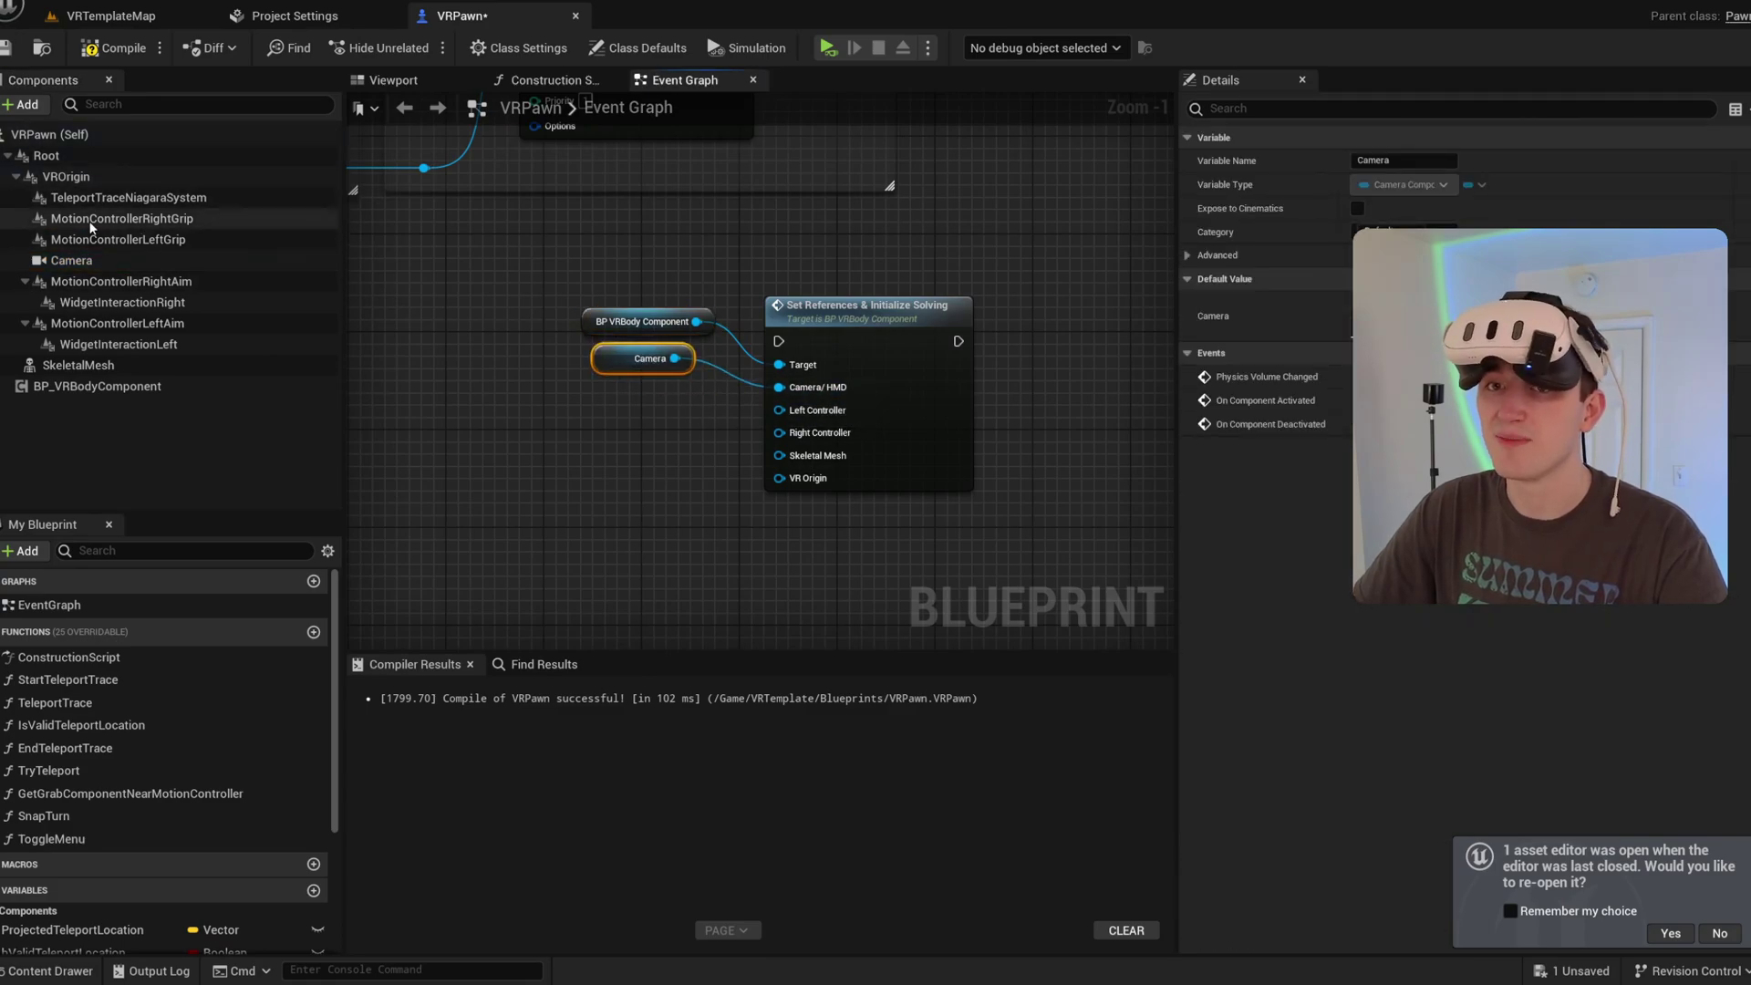
pyautogui.click(150, 240)
pyautogui.moveTo(269, 253); pyautogui.dragTo(806, 410)
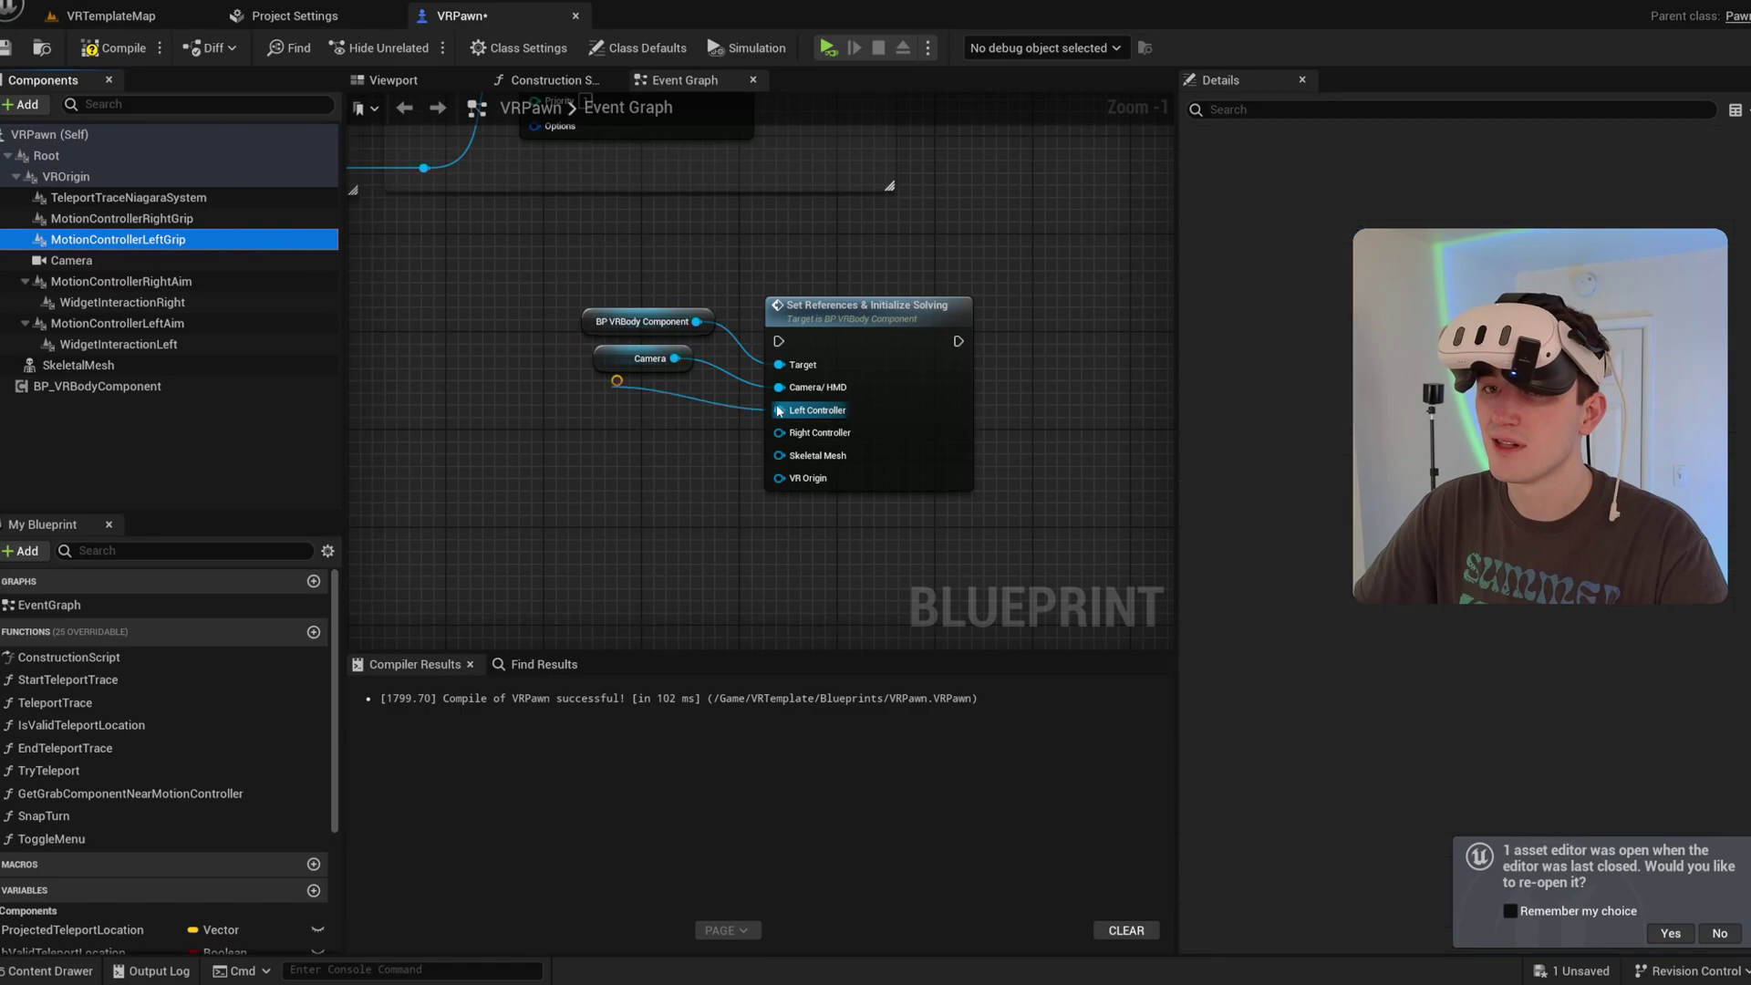
pyautogui.moveTo(122, 218); pyautogui.dragTo(791, 436)
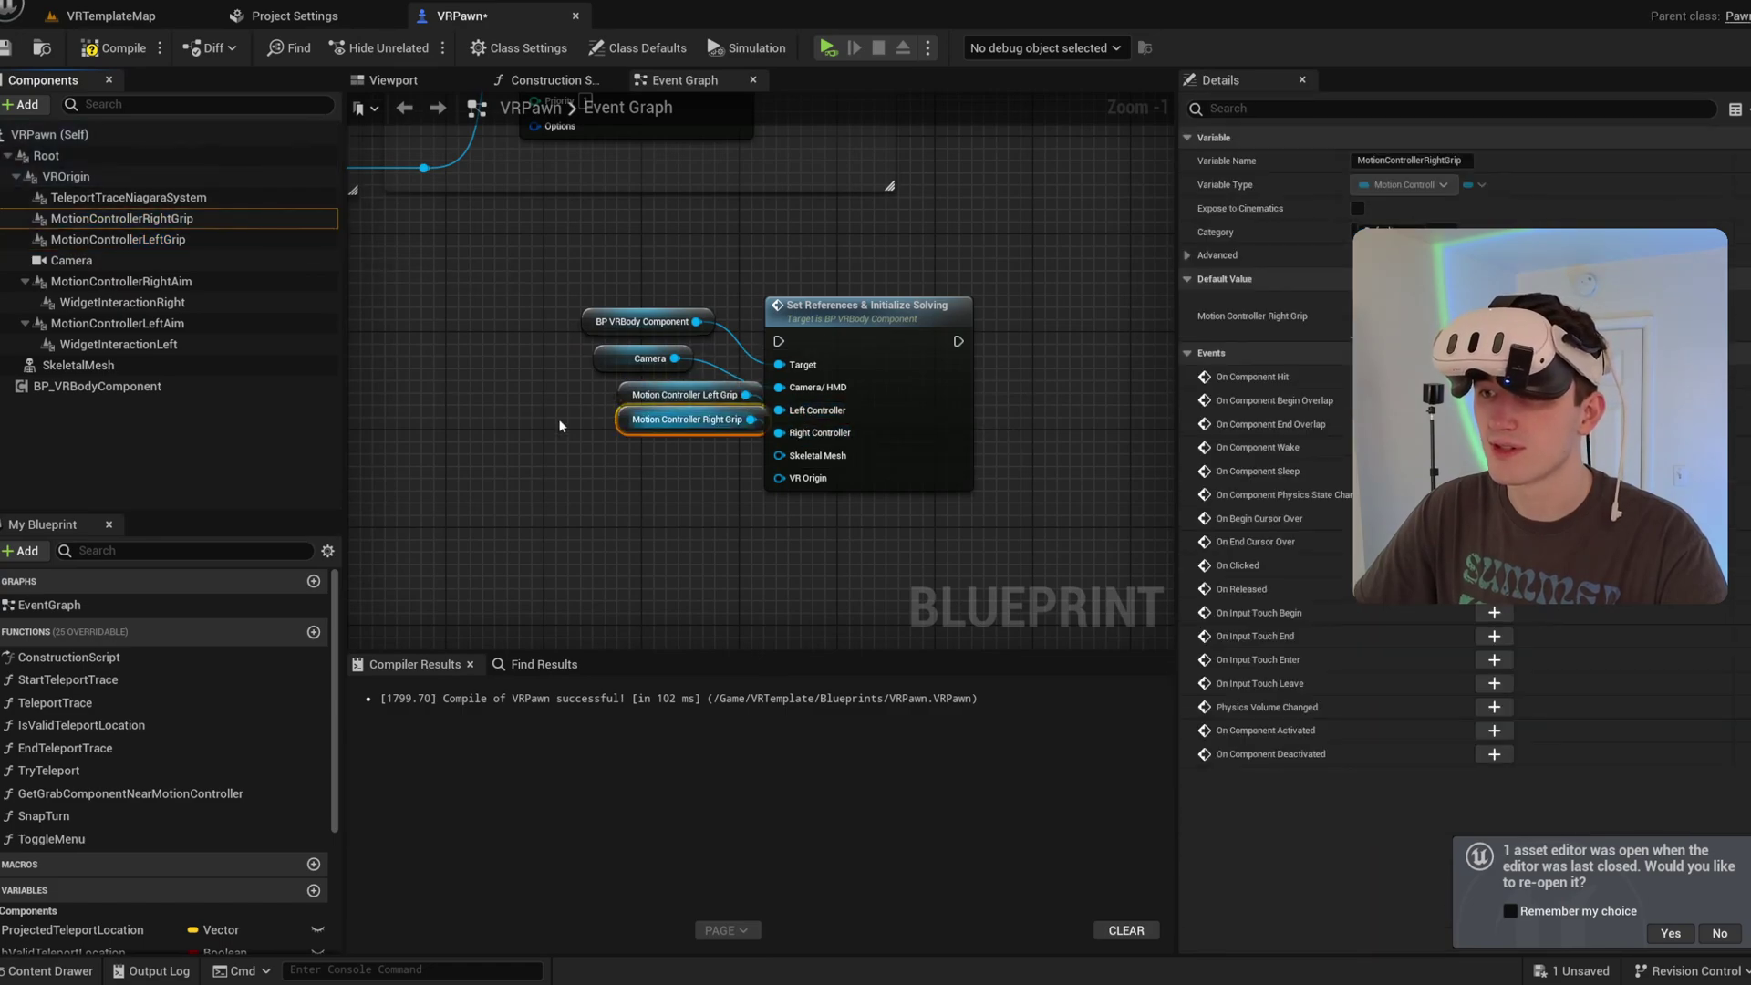
pyautogui.moveTo(79, 364); pyautogui.dragTo(794, 456)
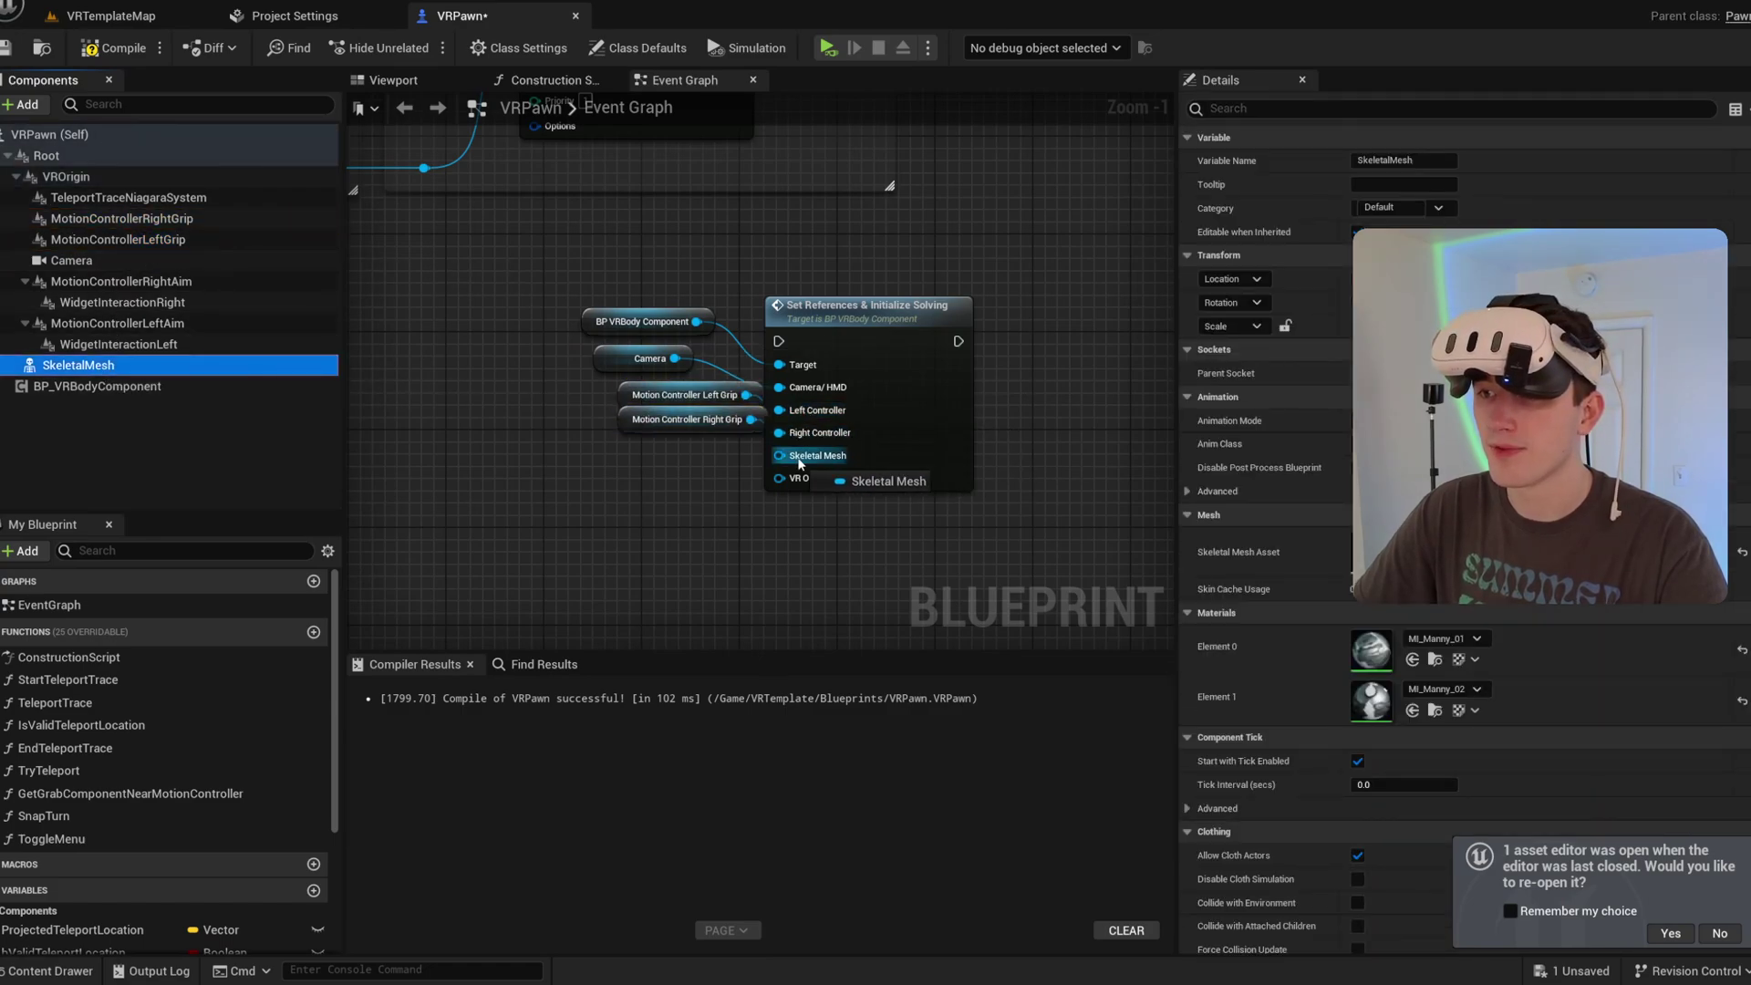
# Step: Connect VROrigin to VR Origin, run Set References after Add Mapping Context, and save
pyautogui.moveTo(66, 176); pyautogui.dragTo(832, 387)
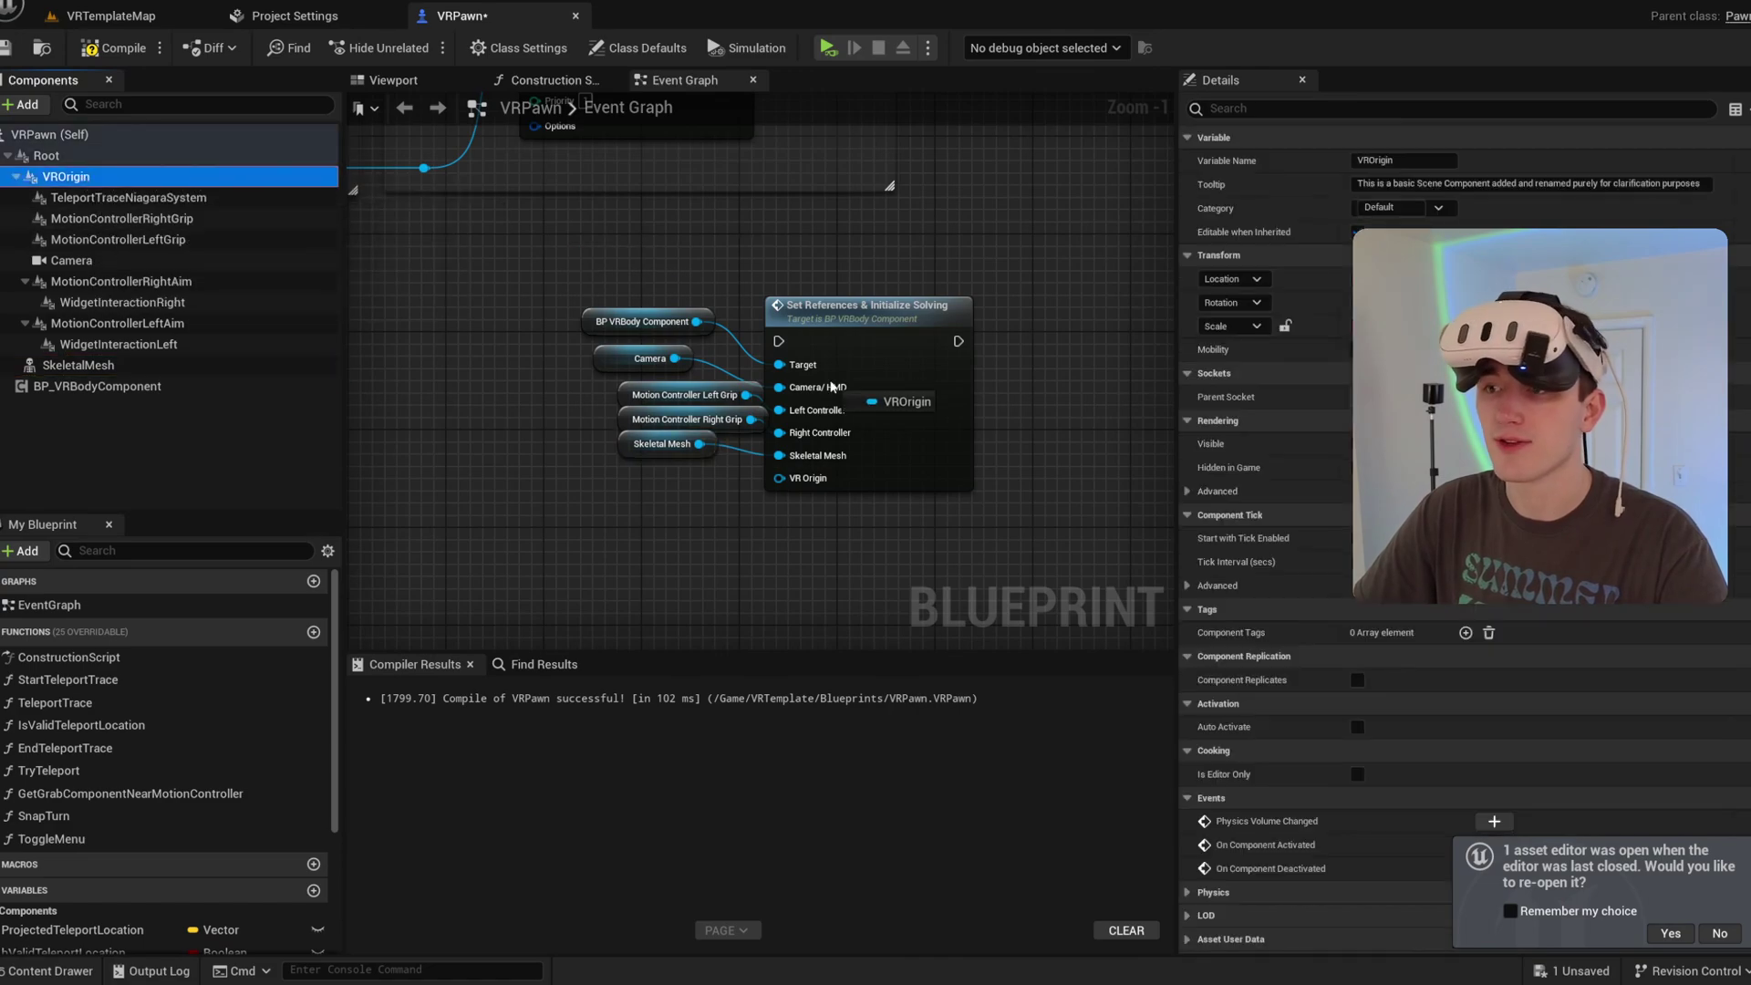
pyautogui.moveTo(782, 478); pyautogui.dragTo(781, 477)
pyautogui.moveTo(874, 206); pyautogui.dragTo(818, 380, button='right')
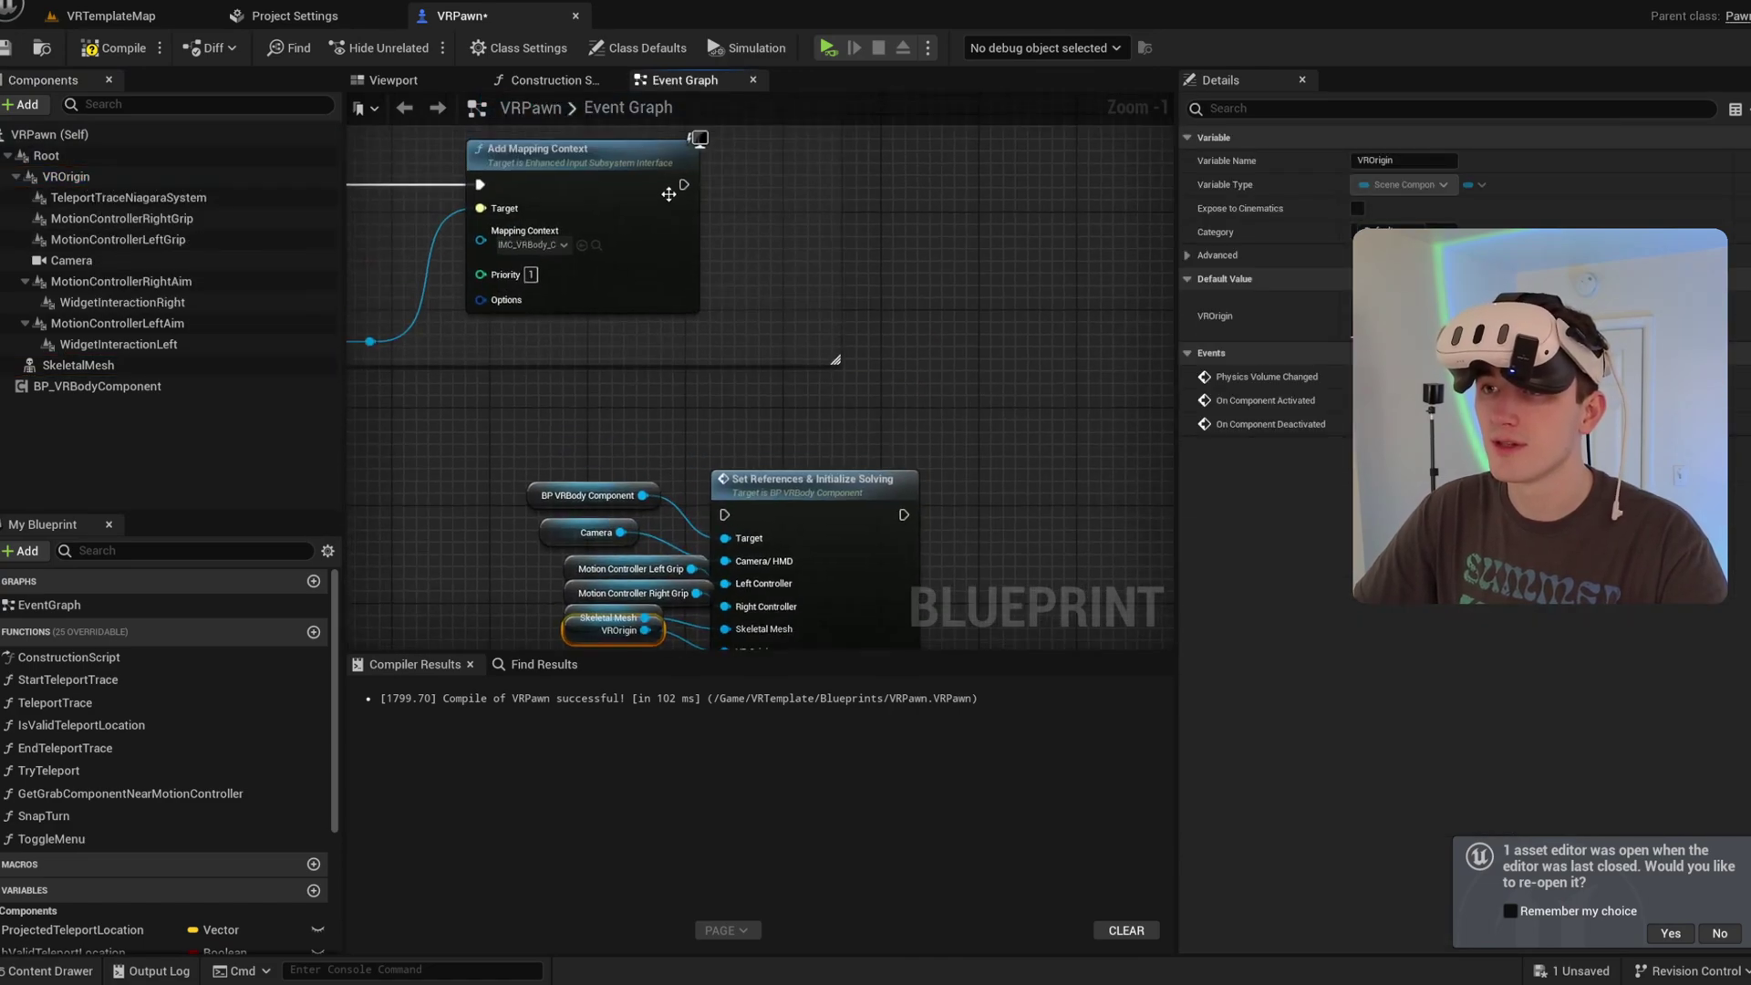
pyautogui.moveTo(726, 513); pyautogui.dragTo(727, 514)
pyautogui.click(581, 357)
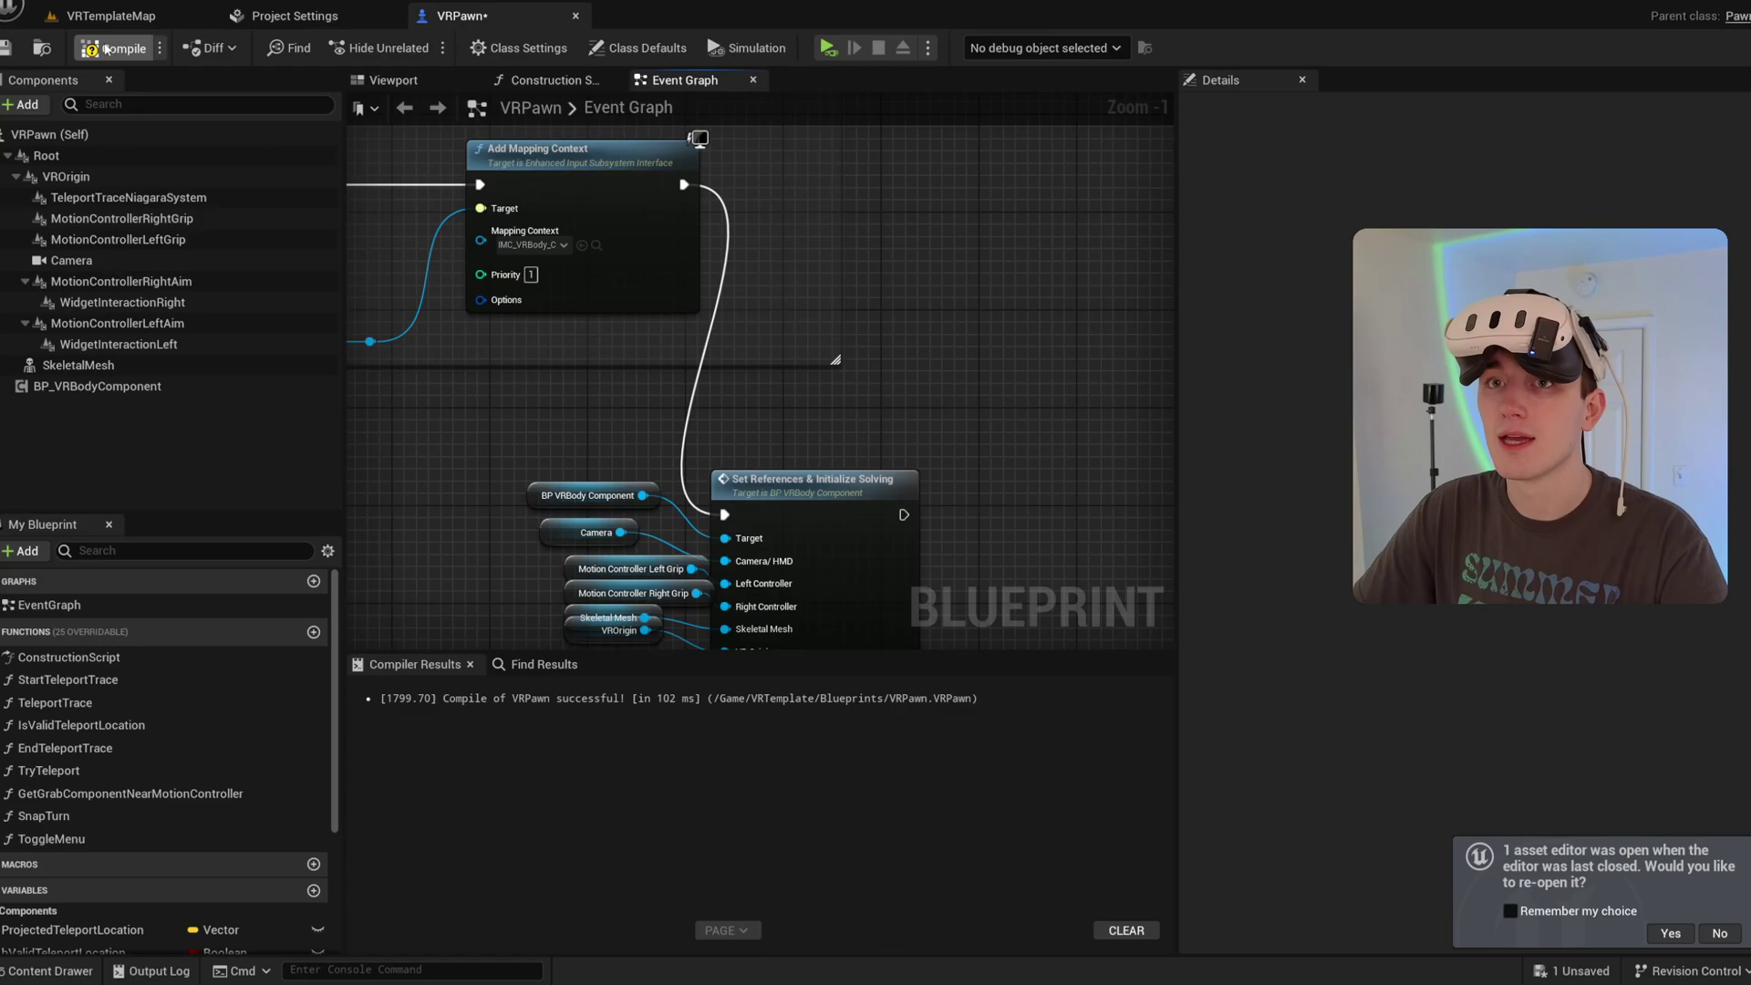
pyautogui.click(7, 50)
# Step: Test-run the VRTemplateMap level in VR Preview
pyautogui.click(114, 16)
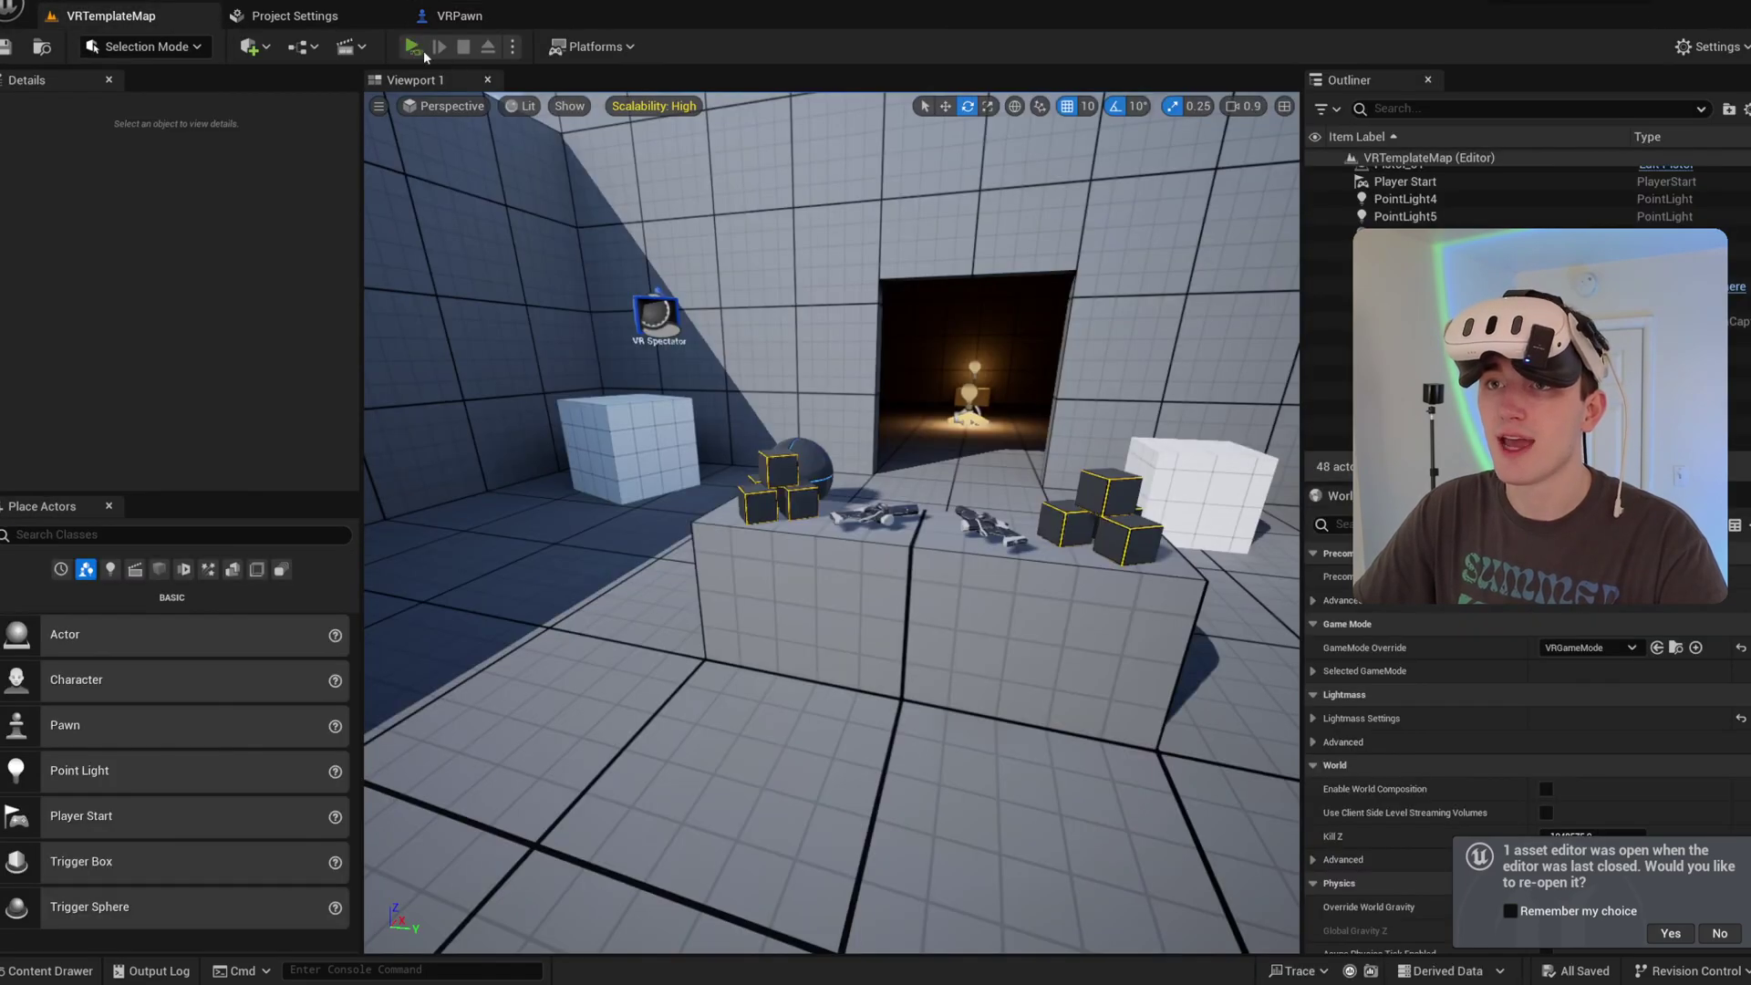
pyautogui.click(419, 51)
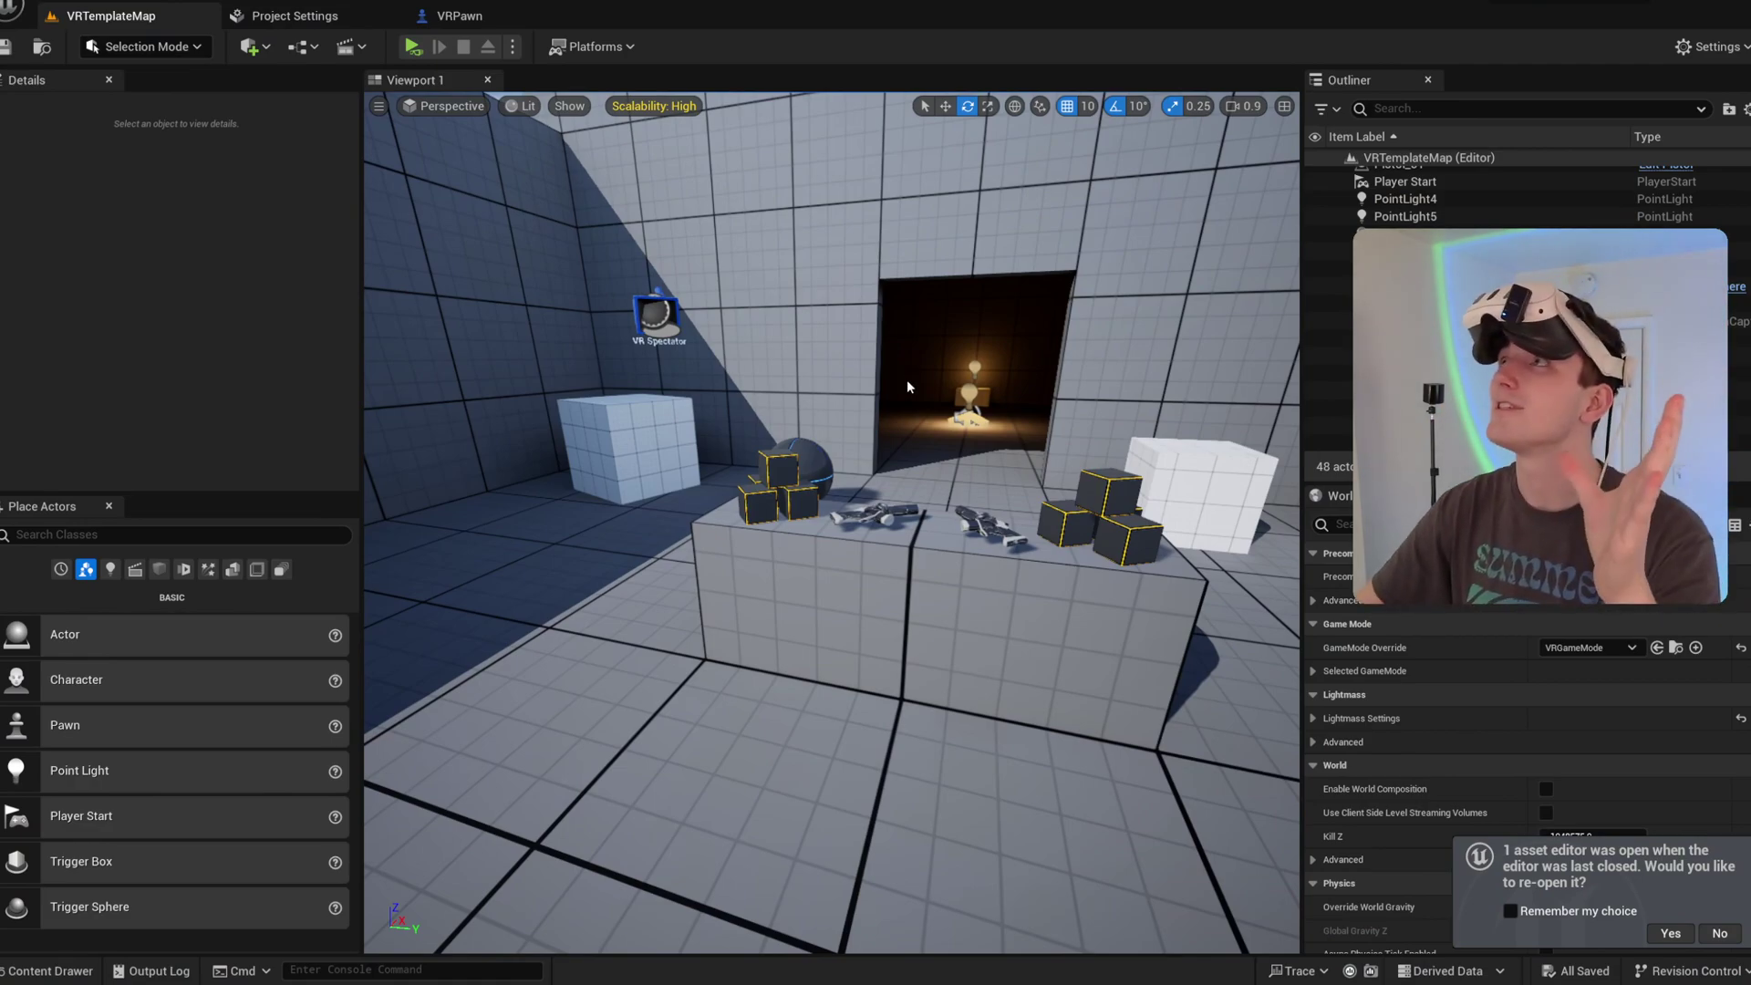
# Step: Open the BP_VRCharacter blueprint from Content > MimicPro > Blueprints
pyautogui.click(456, 15)
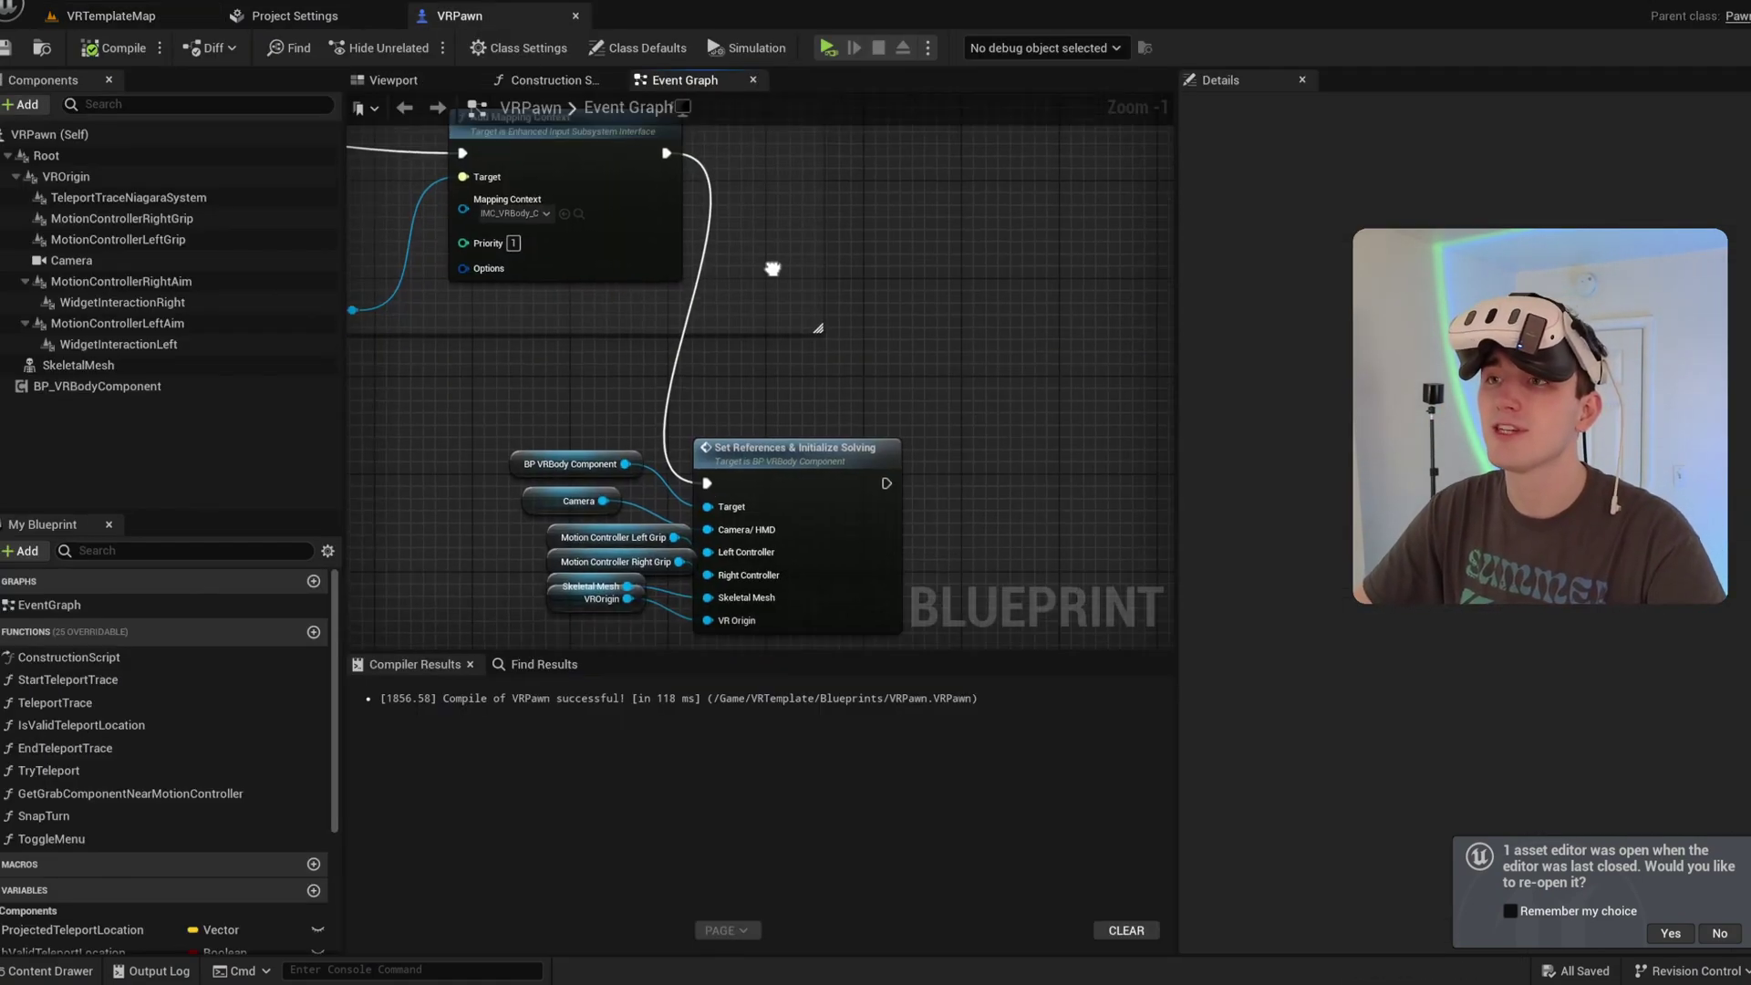
pyautogui.hotkey('ctrl', 'b')
pyautogui.click(379, 506)
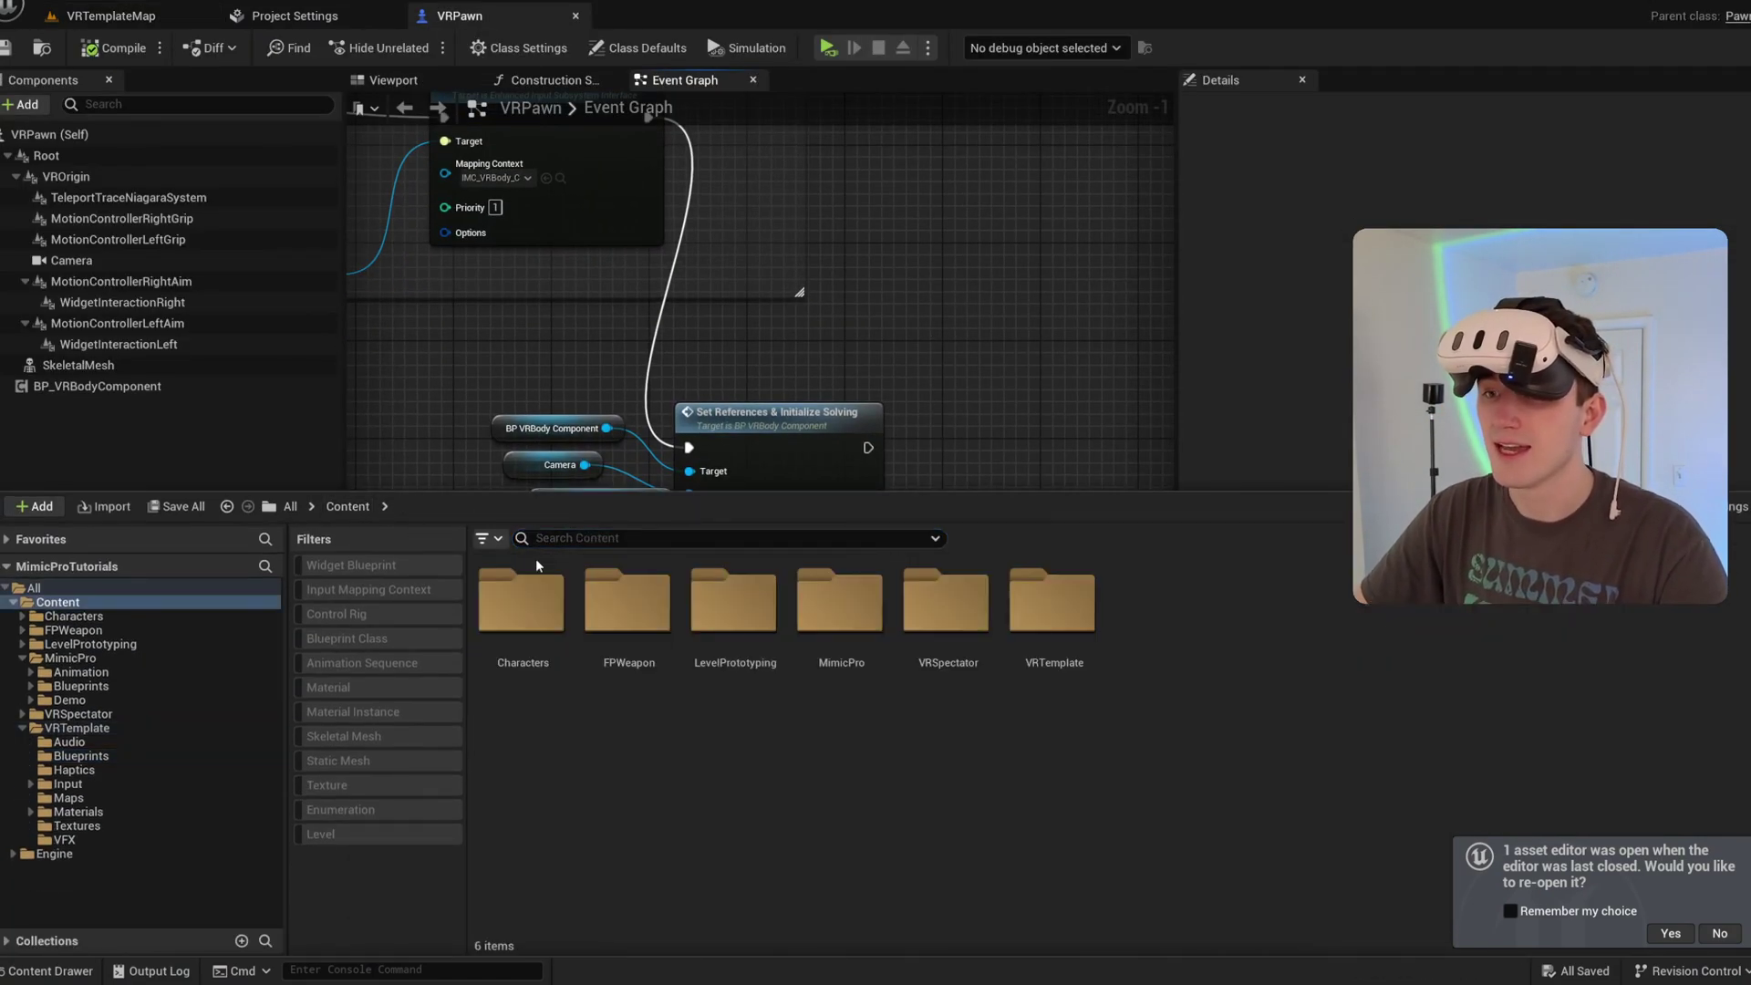
pyautogui.doubleClick(868, 650)
pyautogui.click(643, 620)
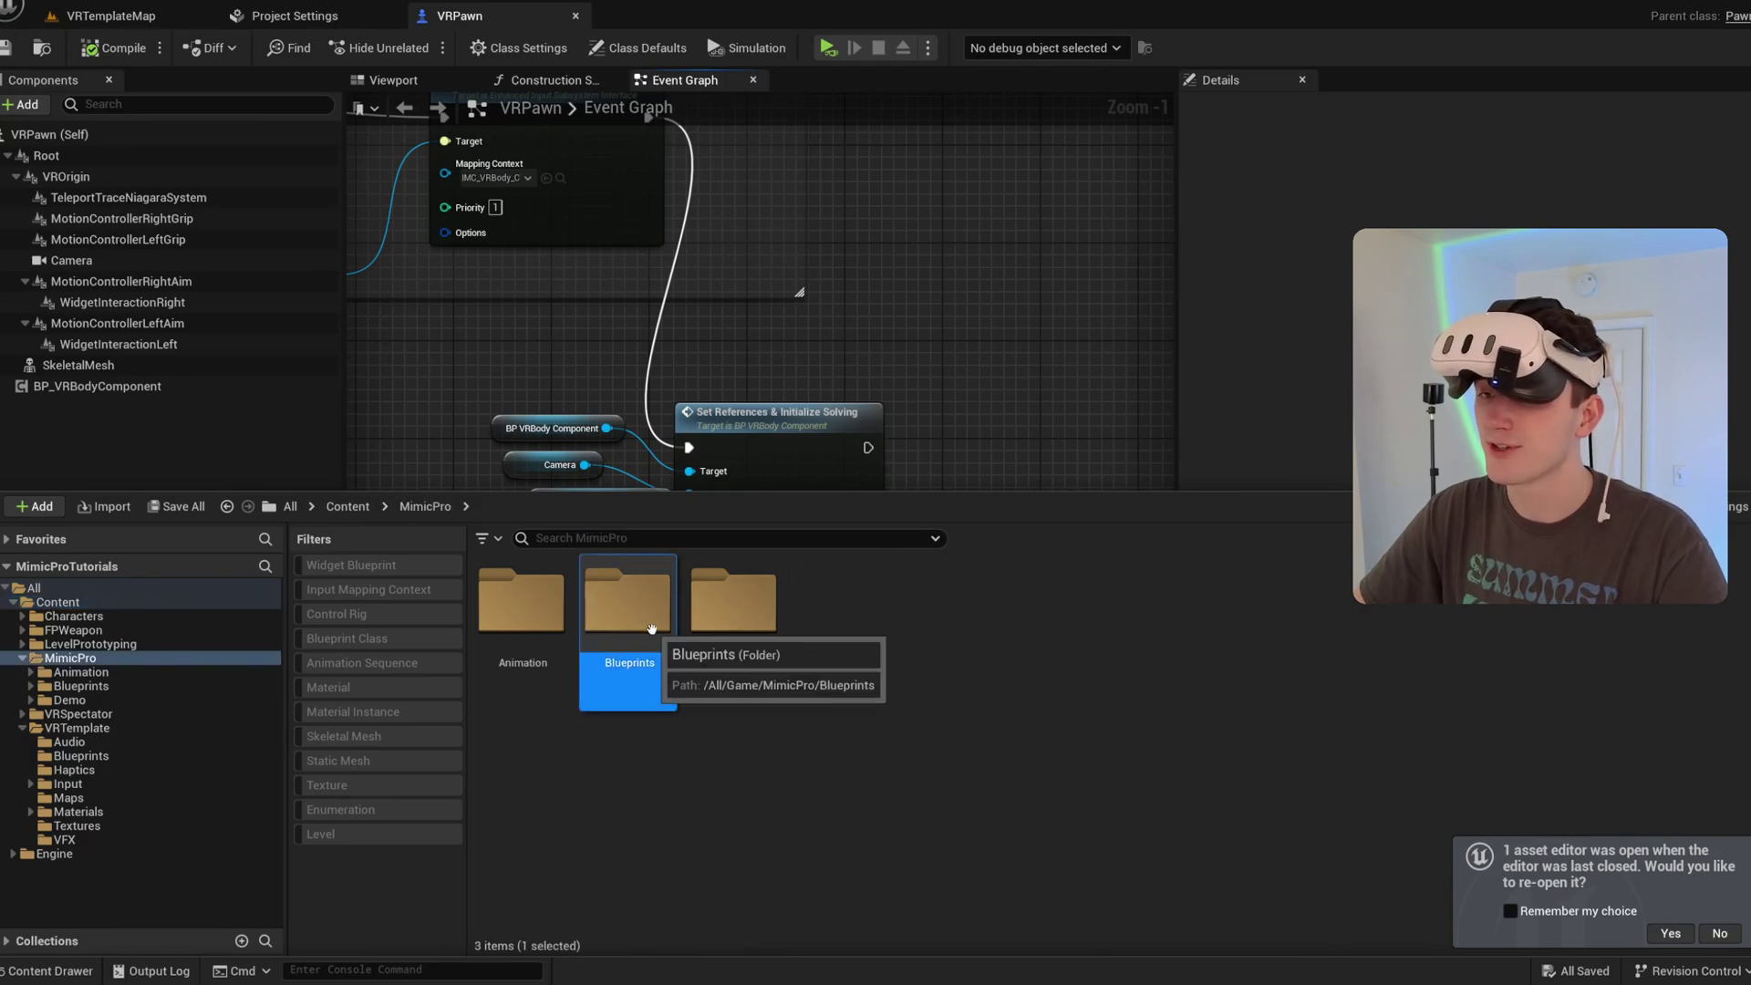
pyautogui.doubleClick(650, 630)
pyautogui.doubleClick(945, 606)
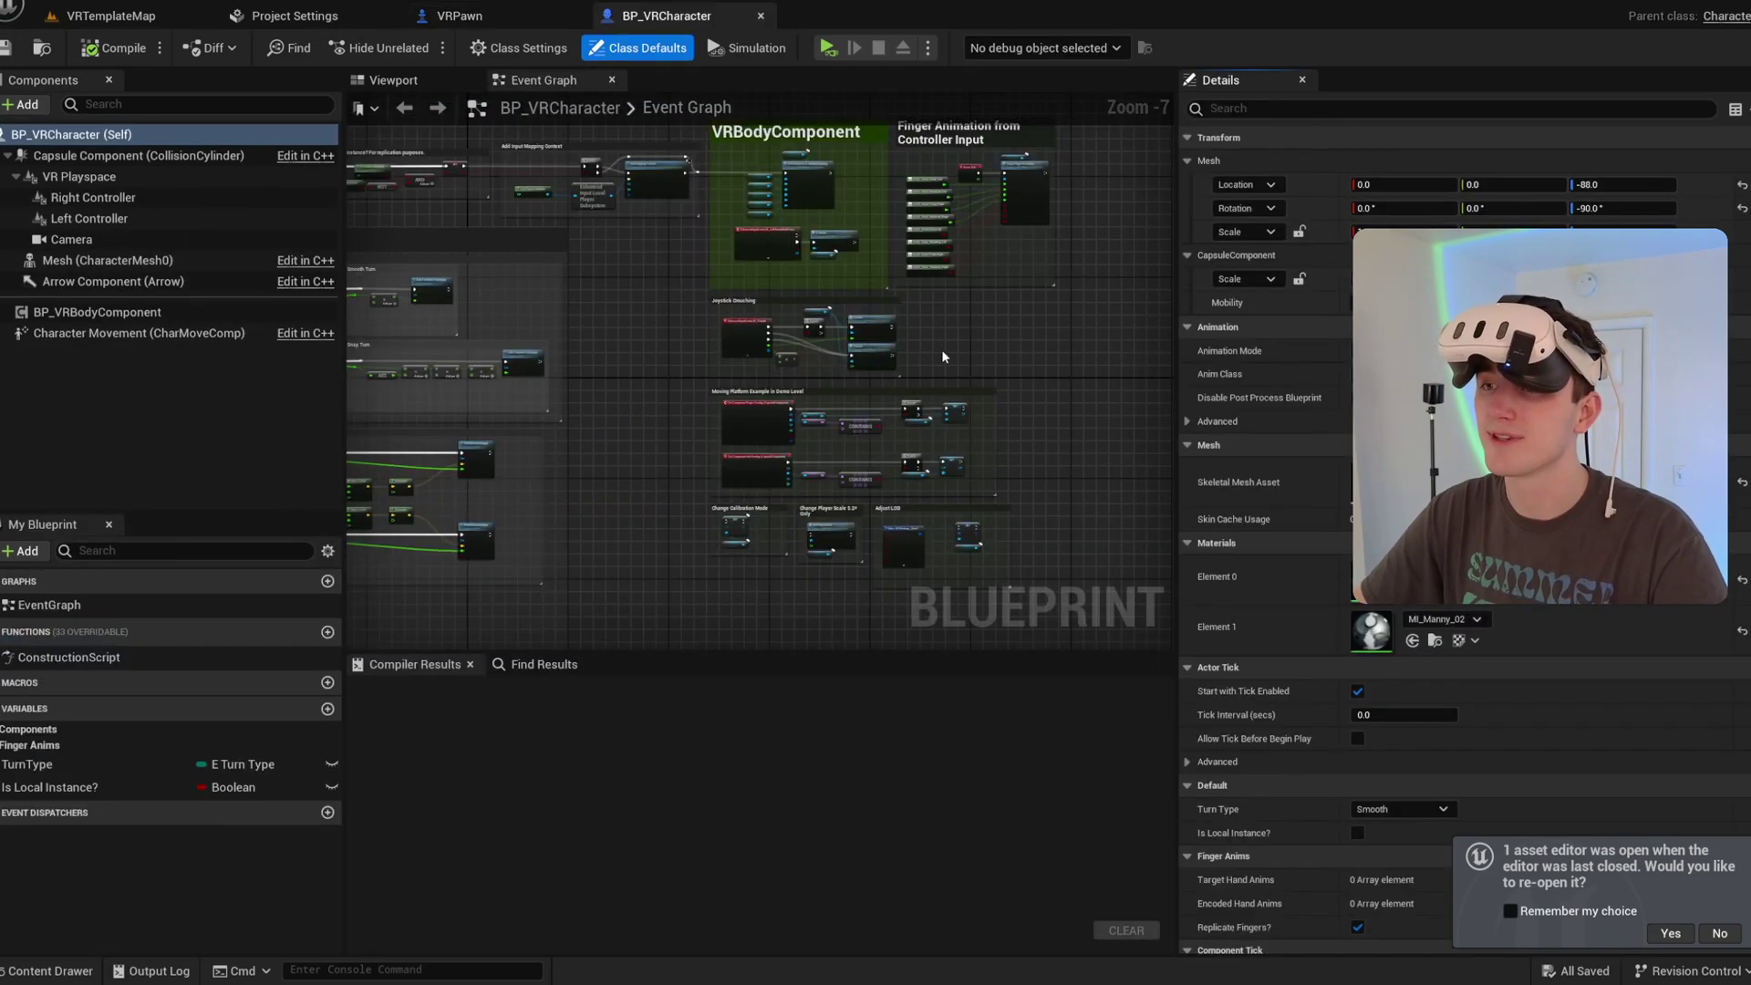
# Step: Select the Finger Animation from Controller Input block and thumbstick Calibrate nodes for VRPawn
pyautogui.scroll(3, 875, 509)
pyautogui.click(629, 181)
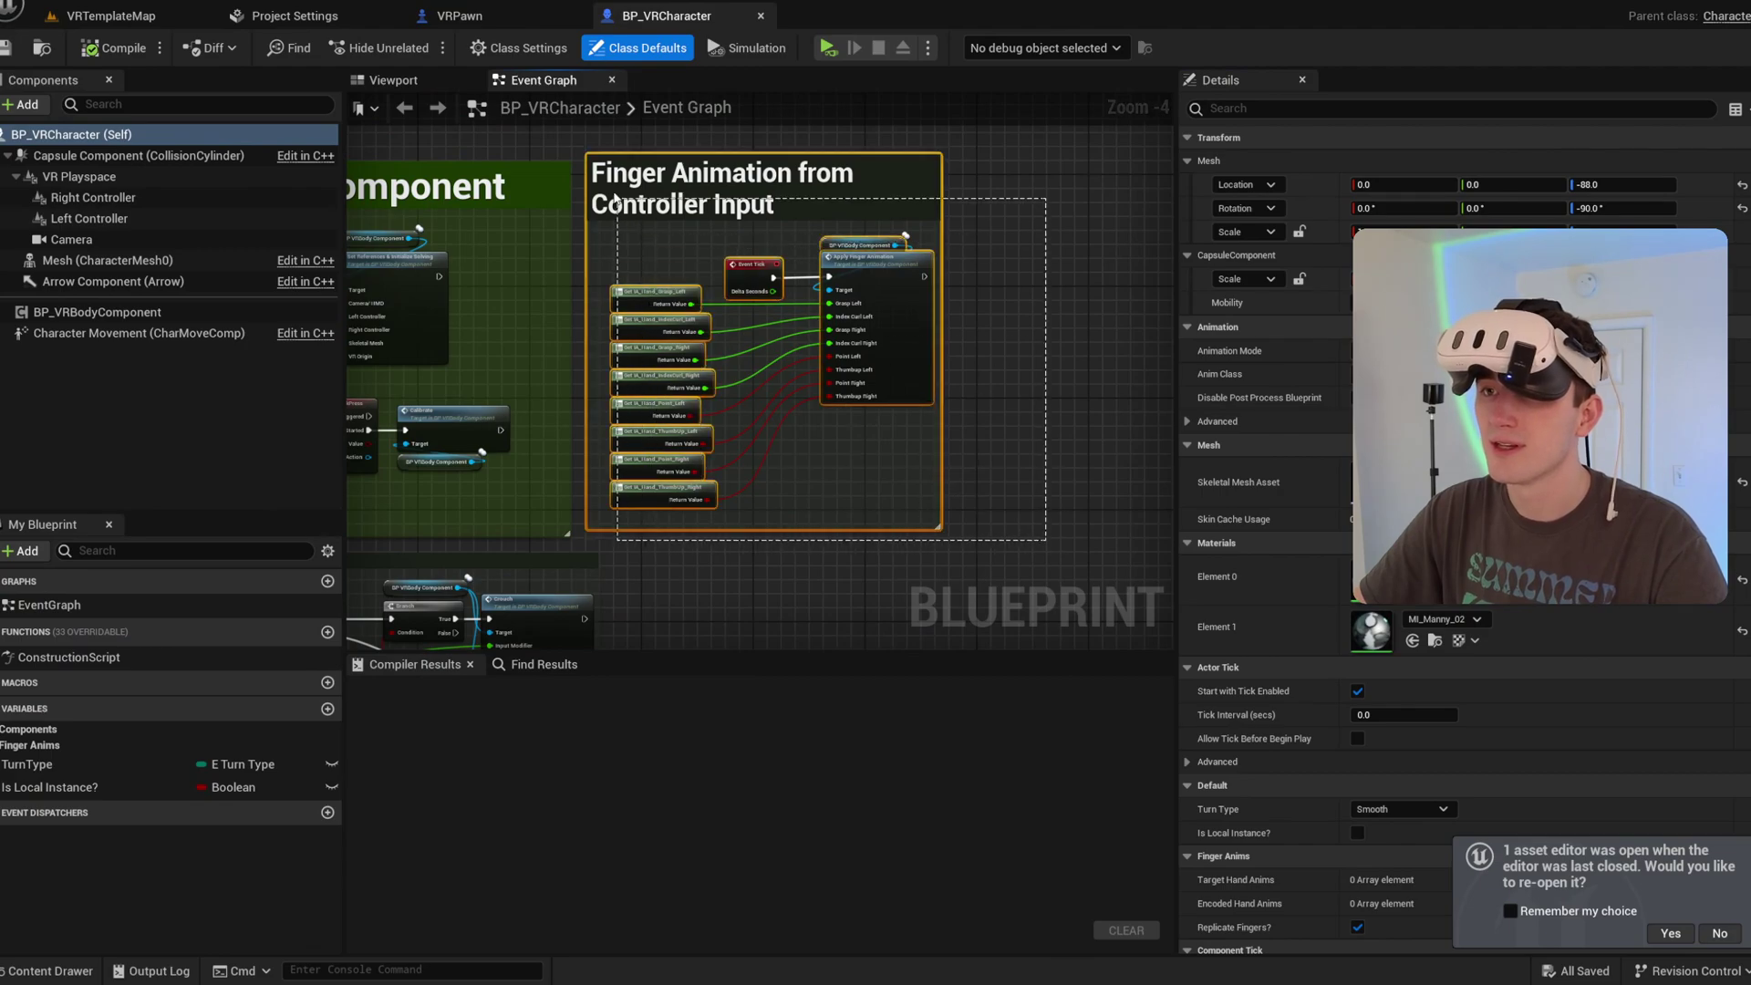
pyautogui.click(459, 15)
pyautogui.scroll(-4, 956, 299)
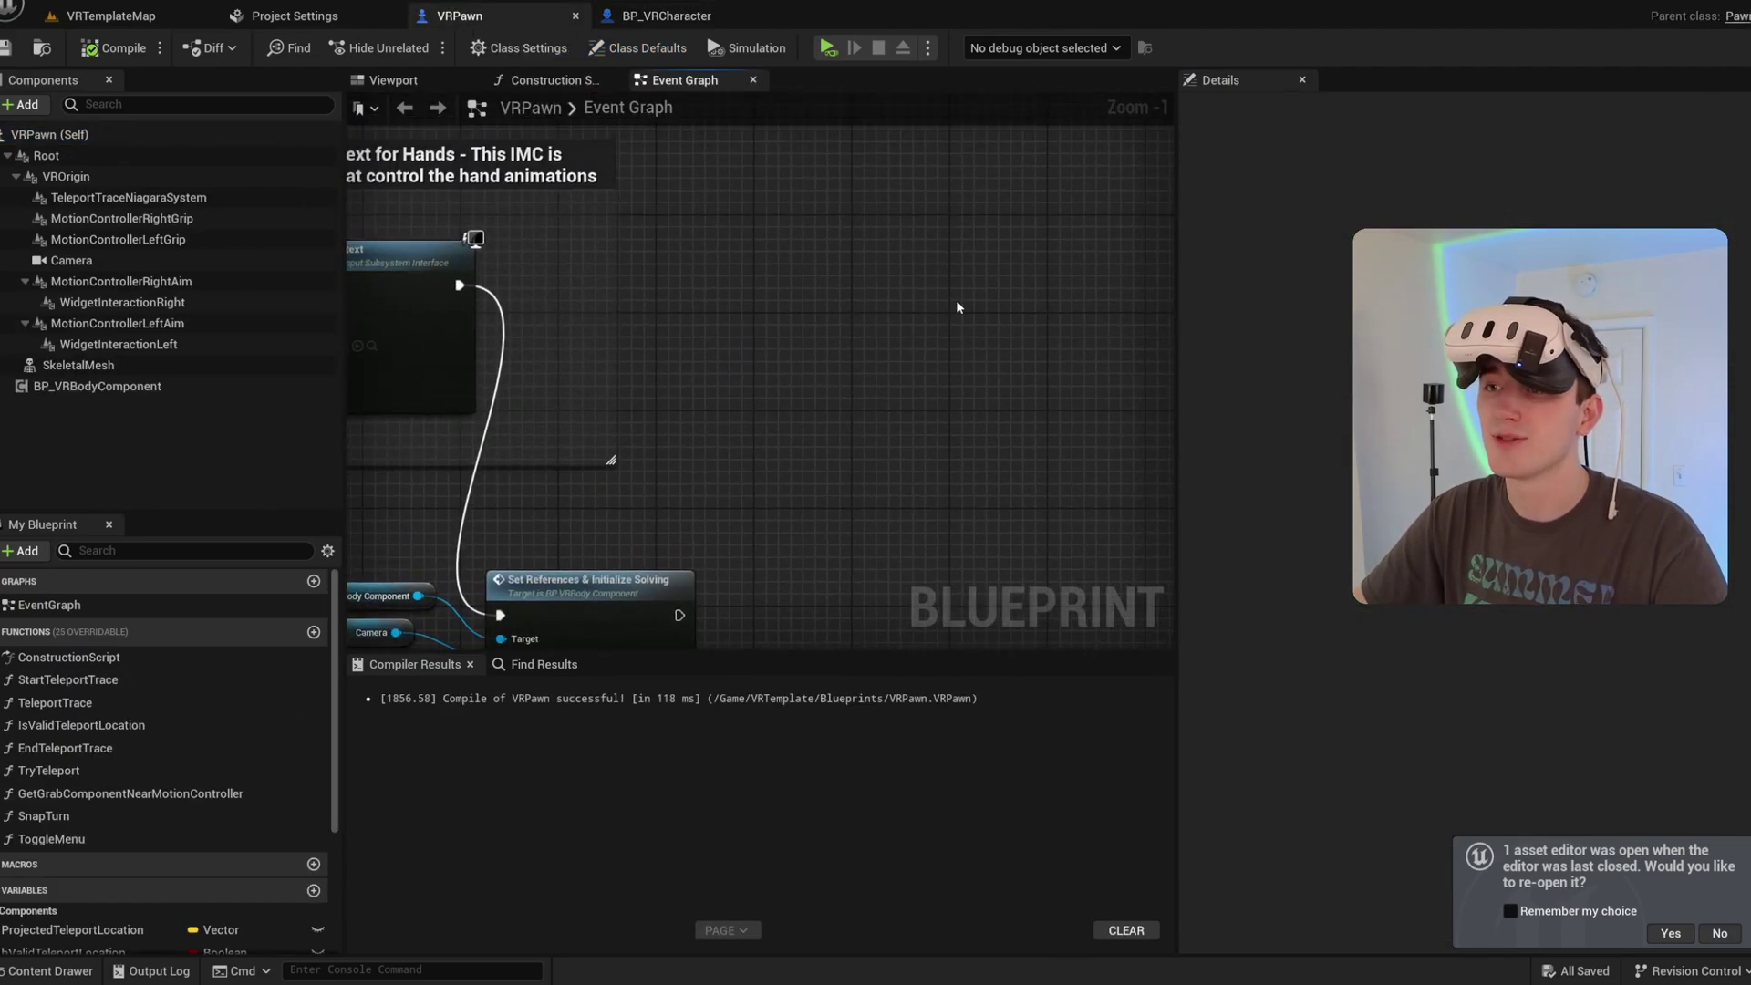
pyautogui.click(691, 16)
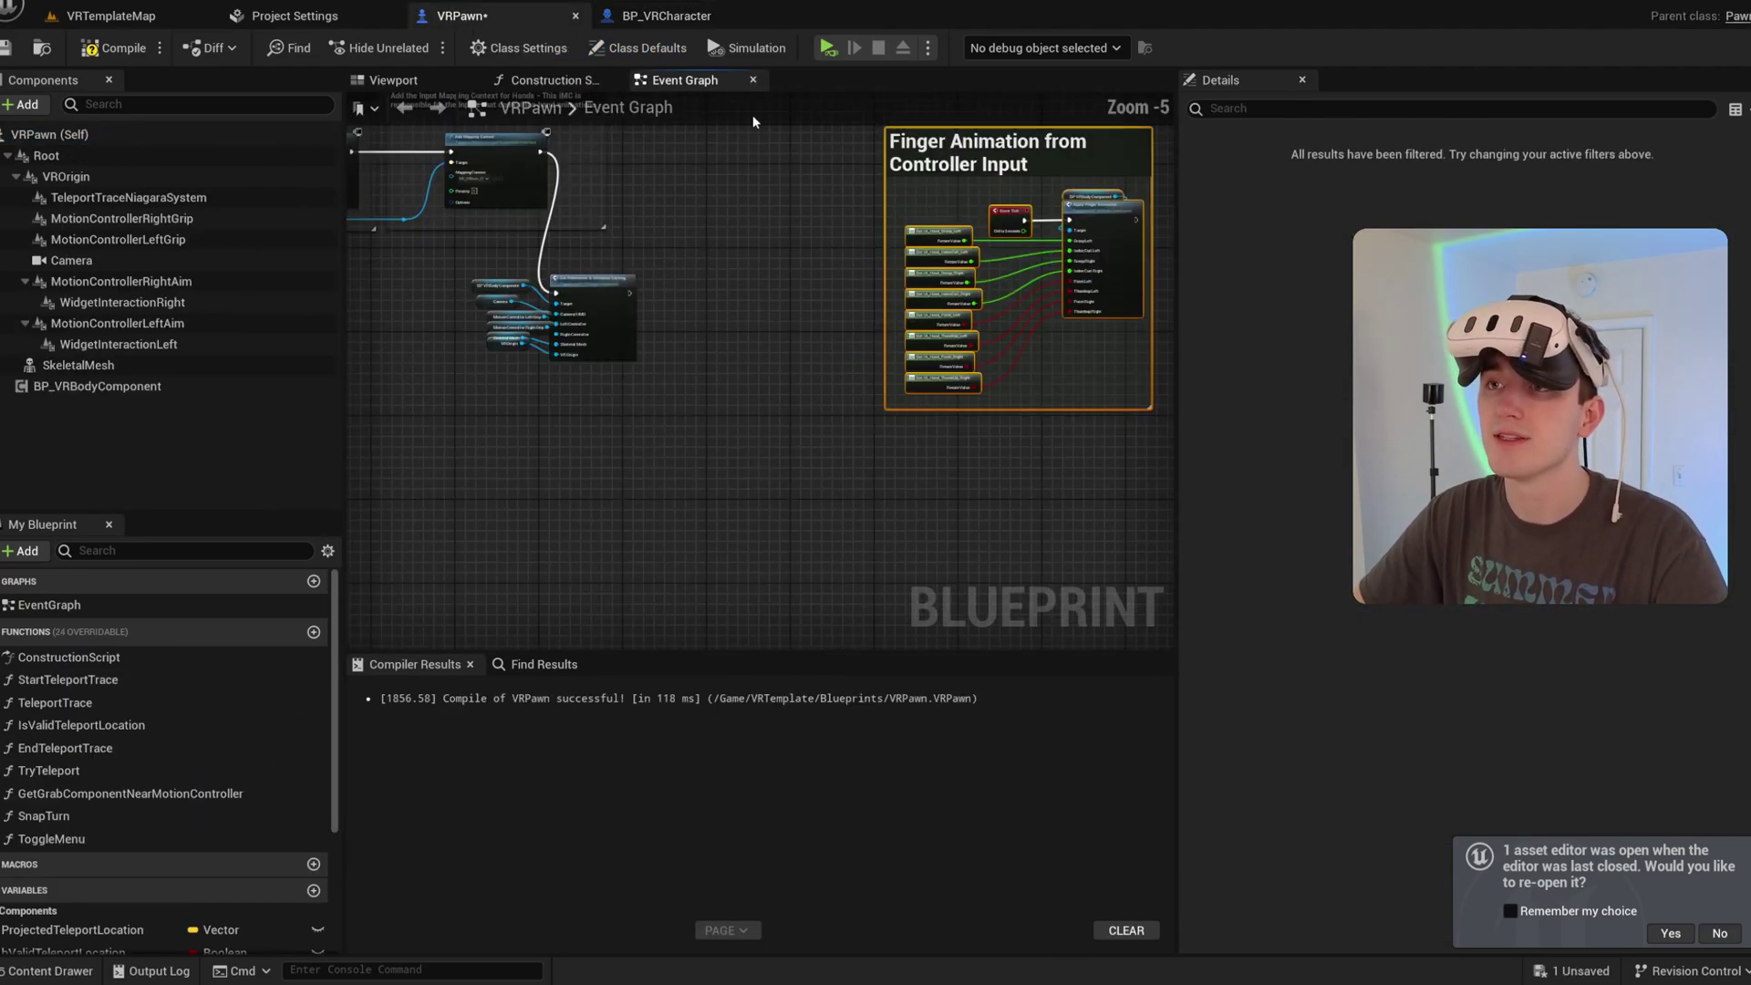
pyautogui.moveTo(499, 480); pyautogui.dragTo(737, 430, button='right')
pyautogui.moveTo(753, 428); pyautogui.dragTo(458, 339)
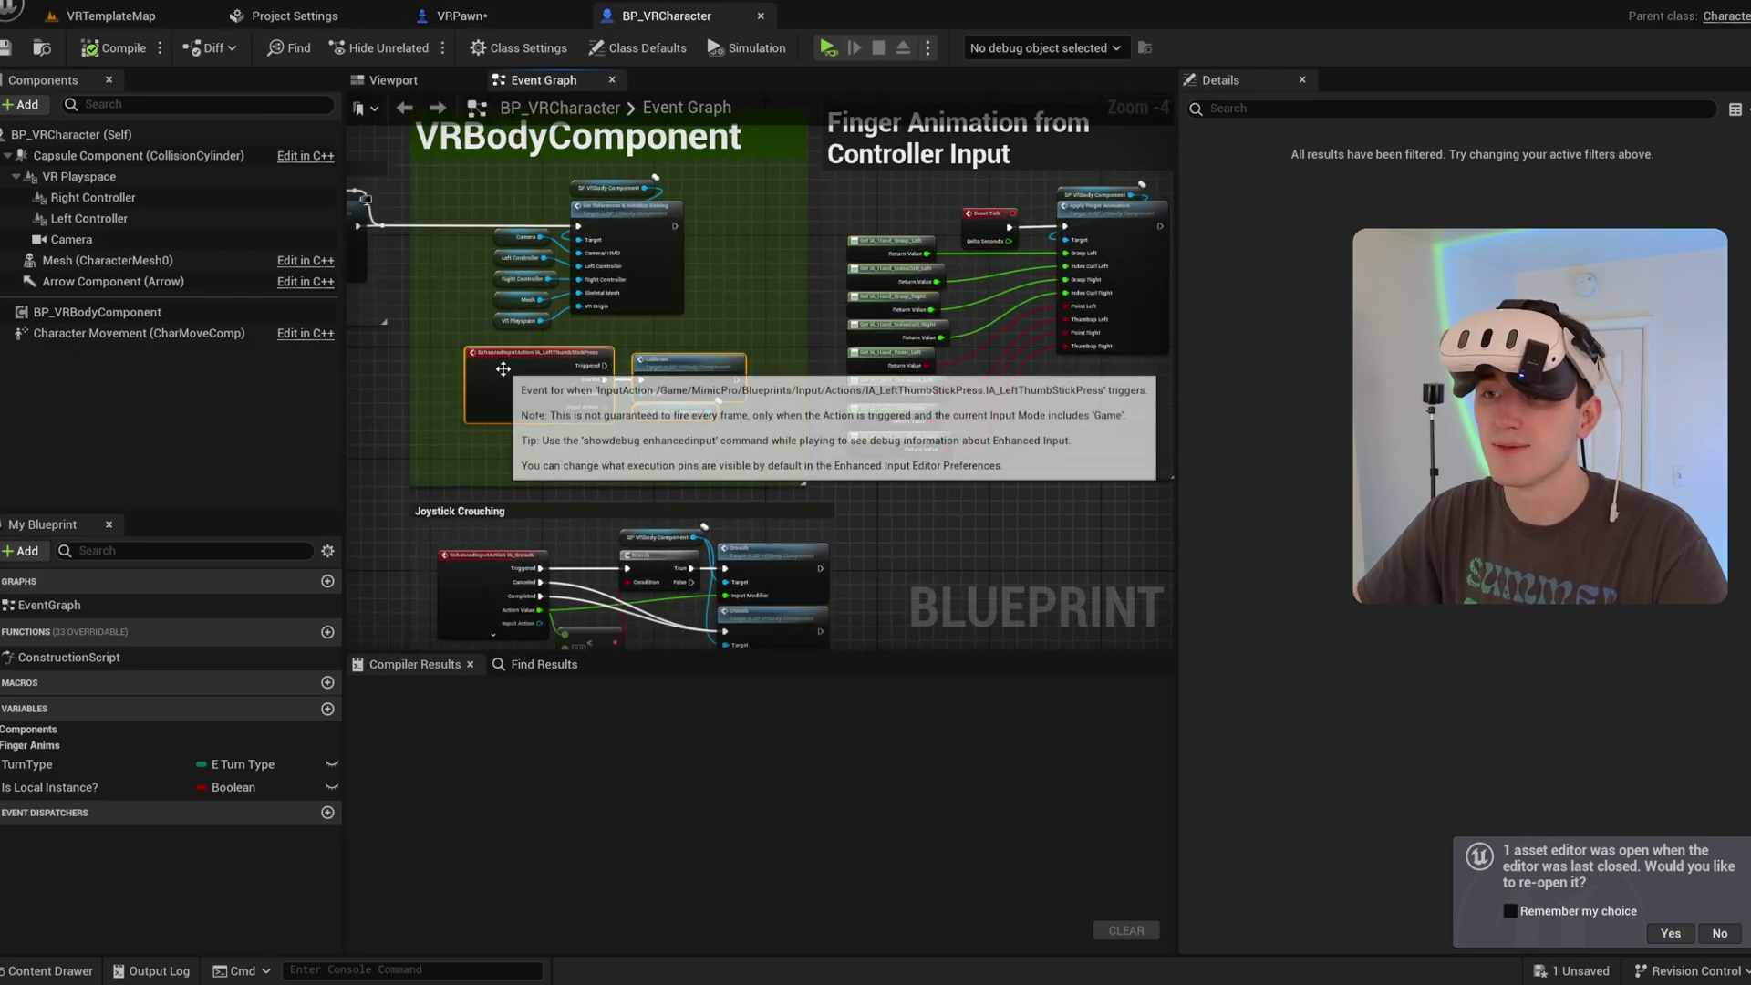
pyautogui.click(460, 15)
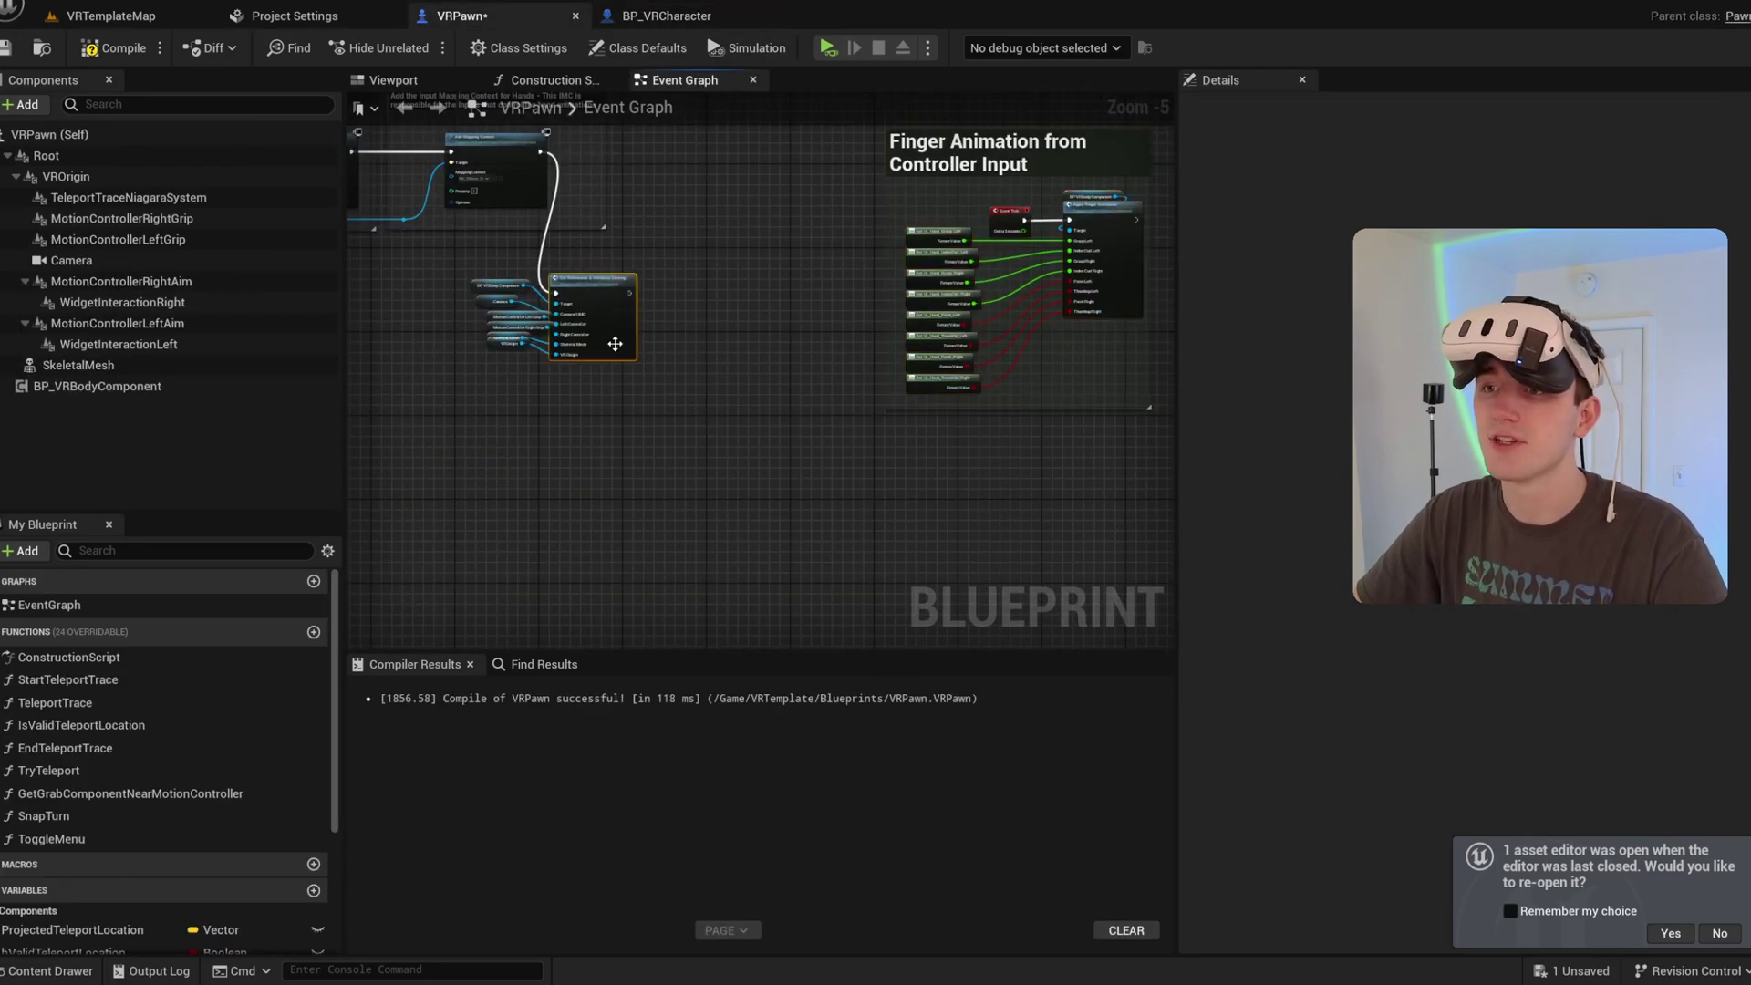
# Step: Paste the IA_LeftThumbStickPress, Calibrate and BP VRBody Component nodes into VRPawn's Event Graph
pyautogui.hotkey('ctrl', 'v')
pyautogui.scroll(2, 649, 425)
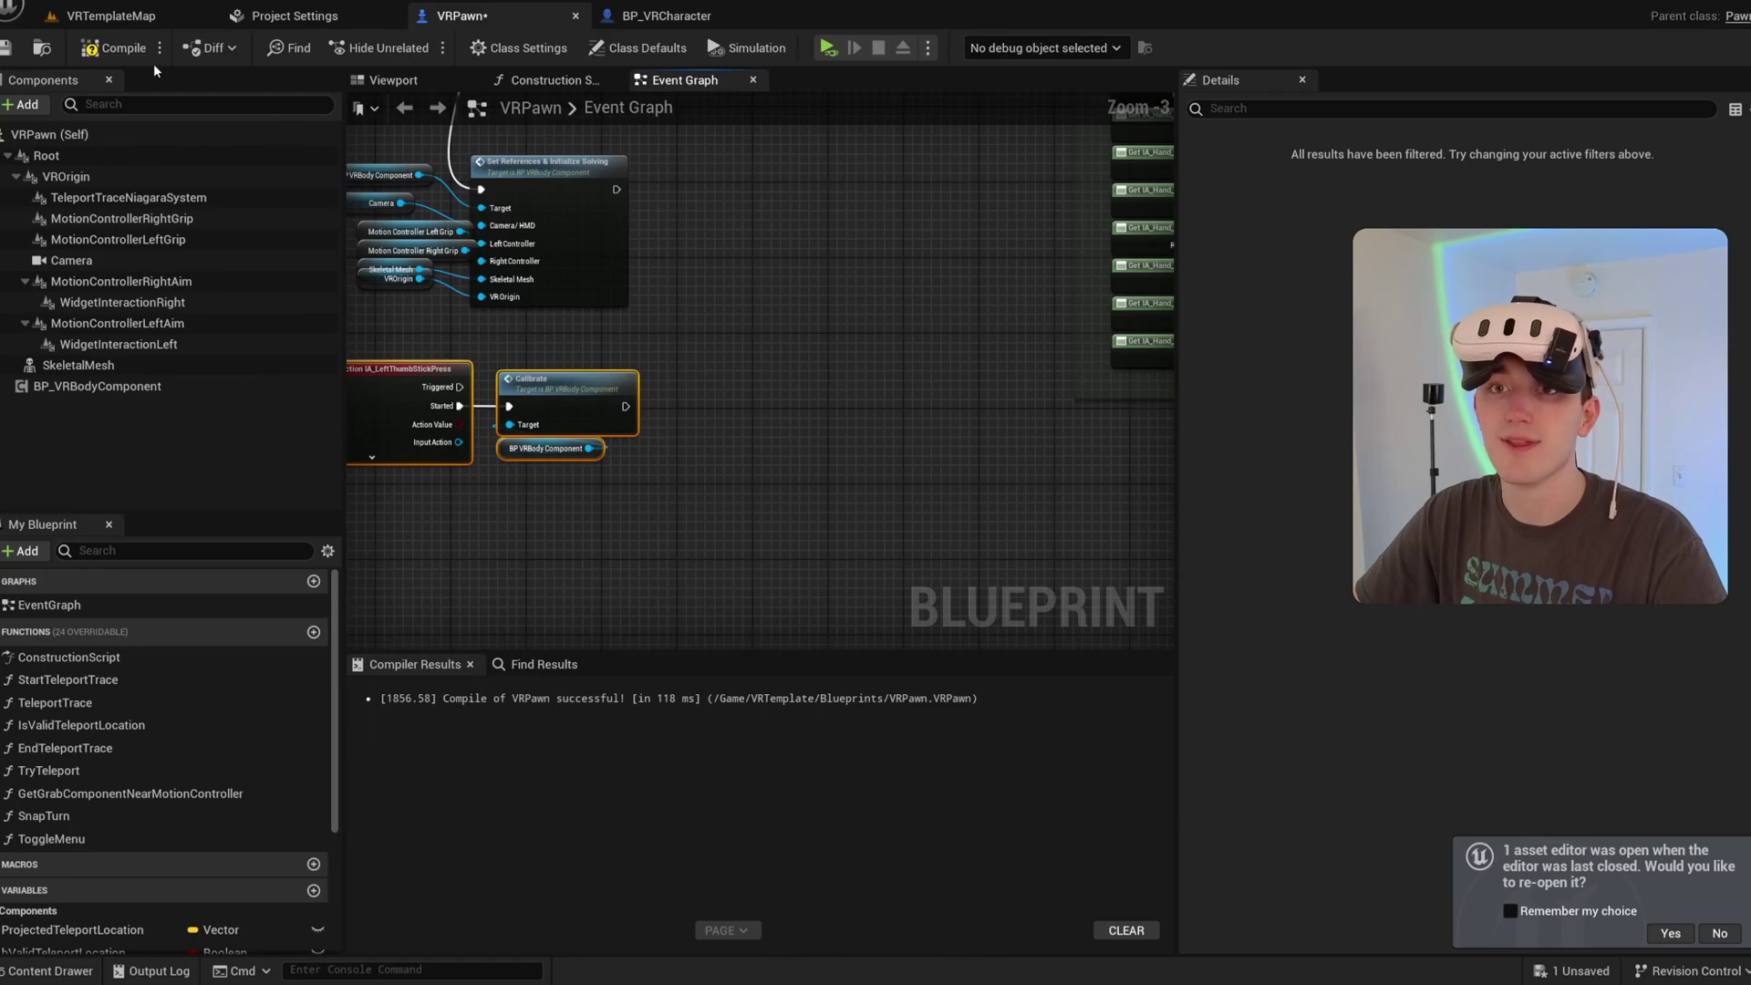